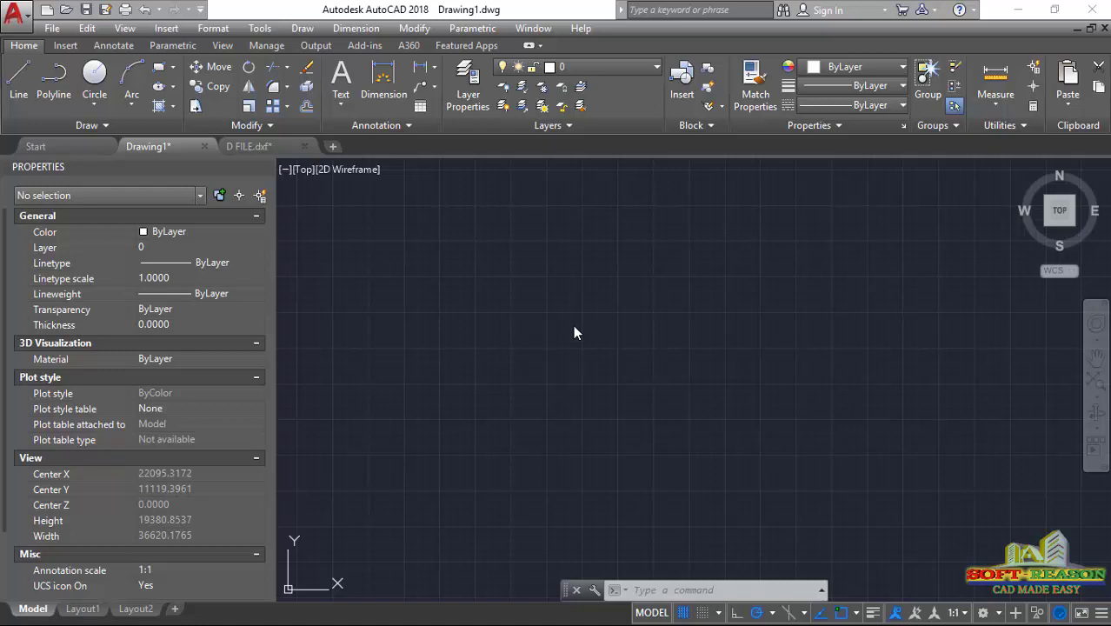
# - Start a PDF import and browse to the TRAINING FILE folder inside Videos
pyautogui.click(173, 30)
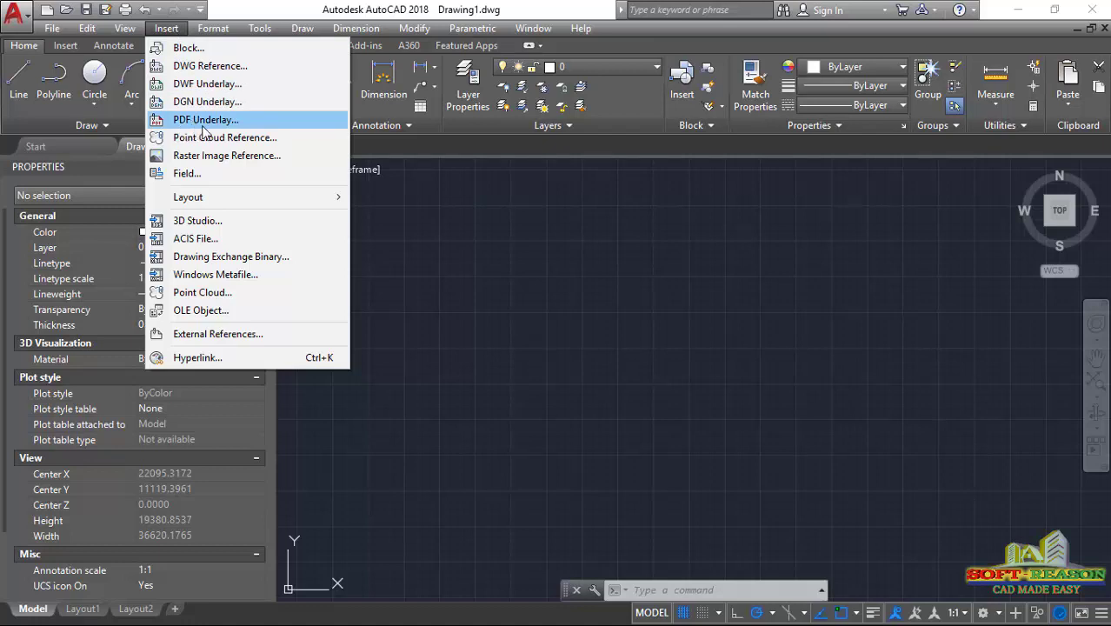
pyautogui.click(71, 45)
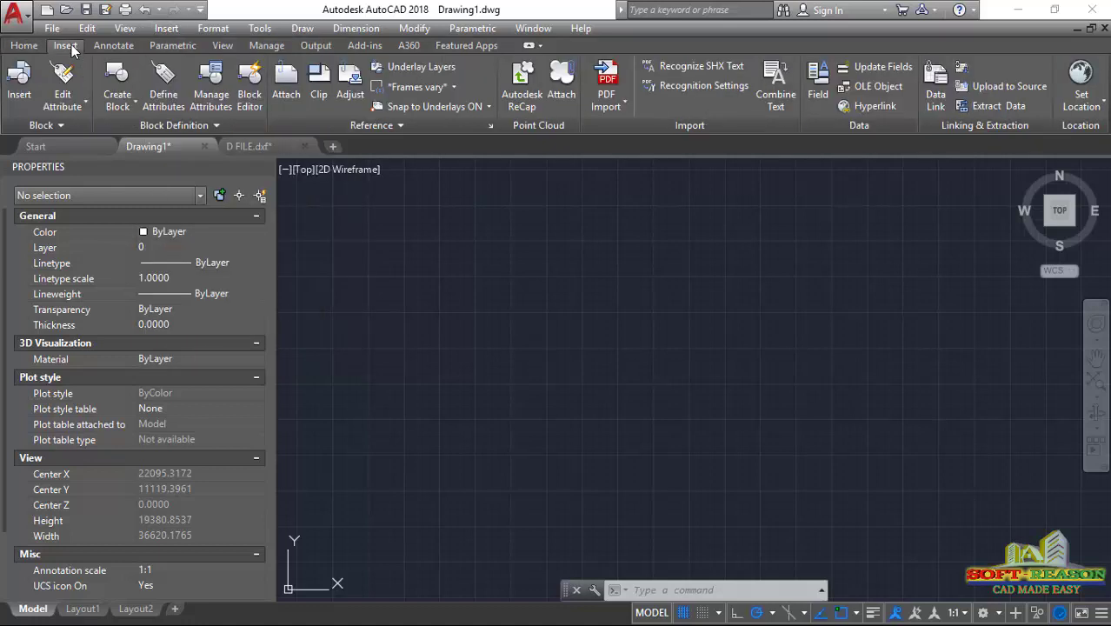
pyautogui.click(610, 108)
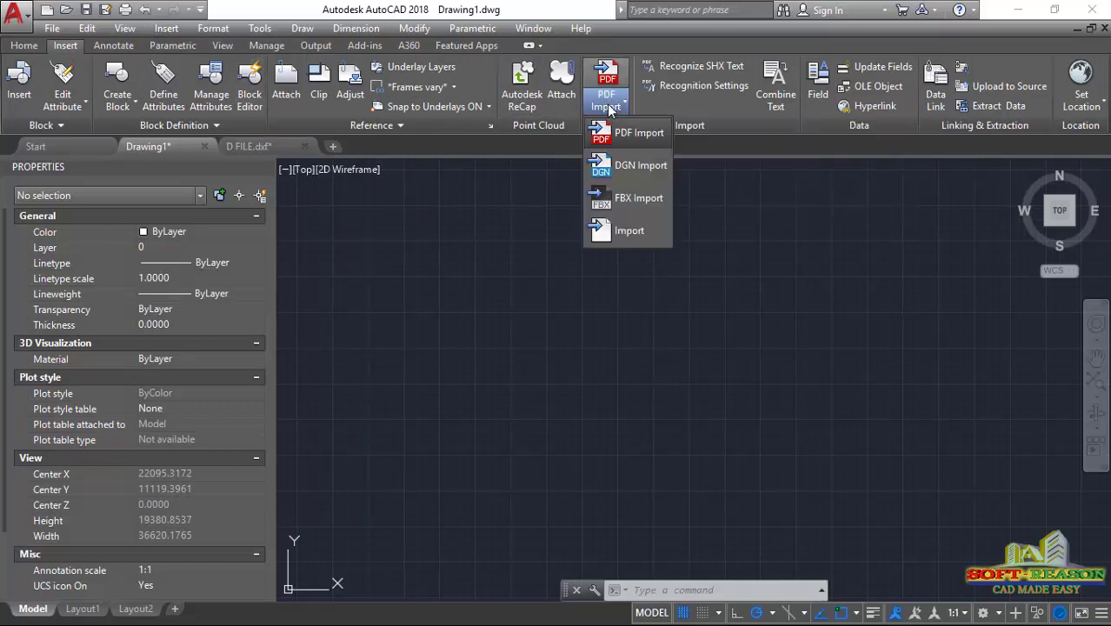
pyautogui.click(627, 142)
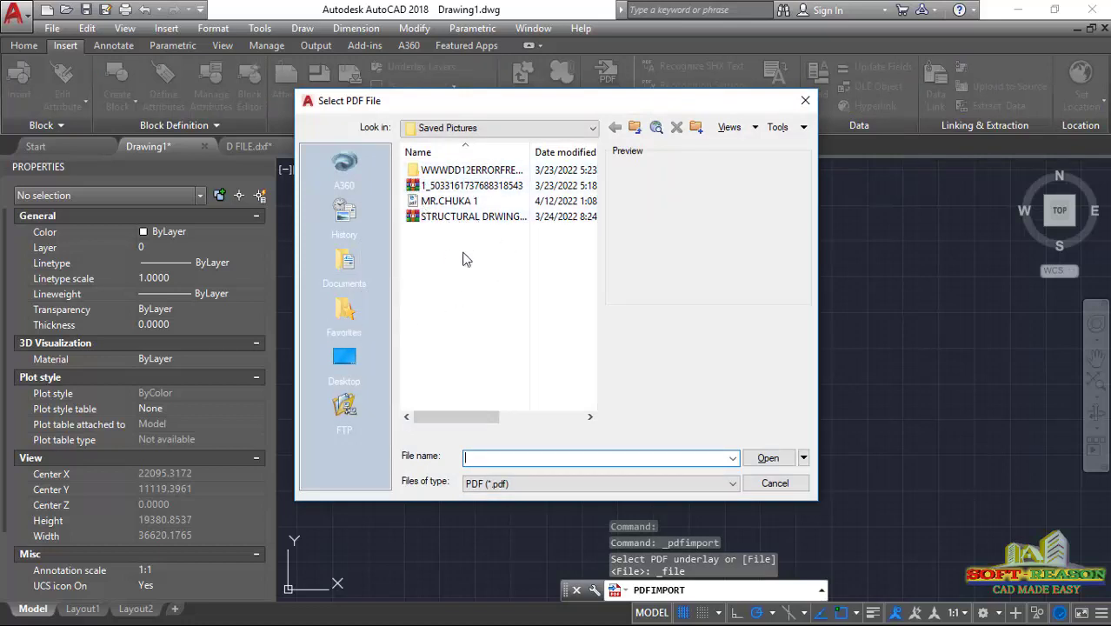
pyautogui.click(344, 262)
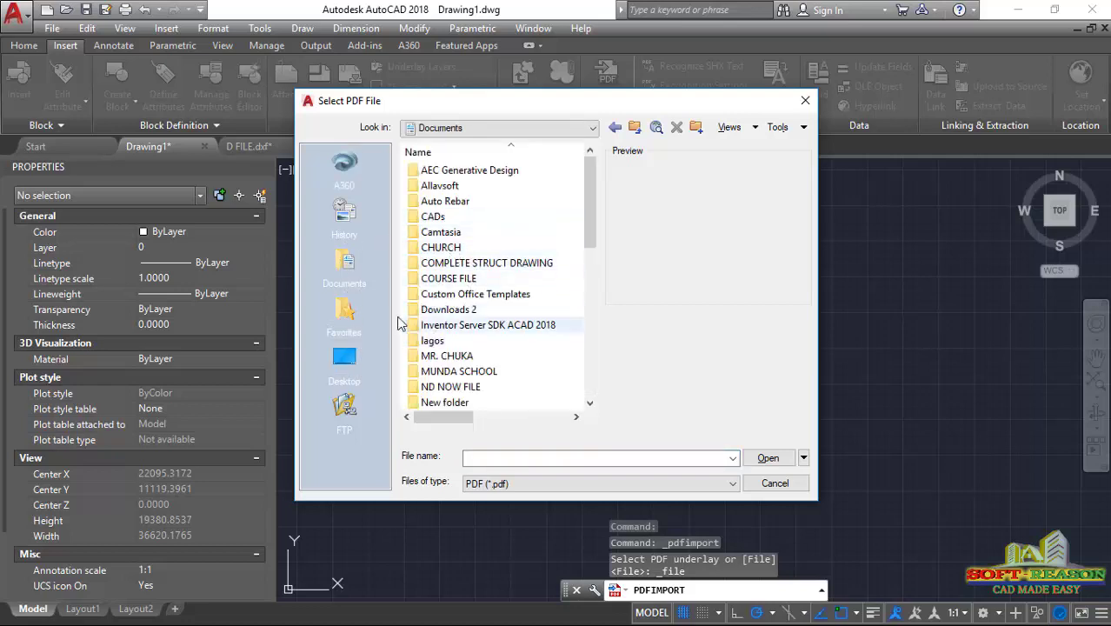
pyautogui.click(549, 128)
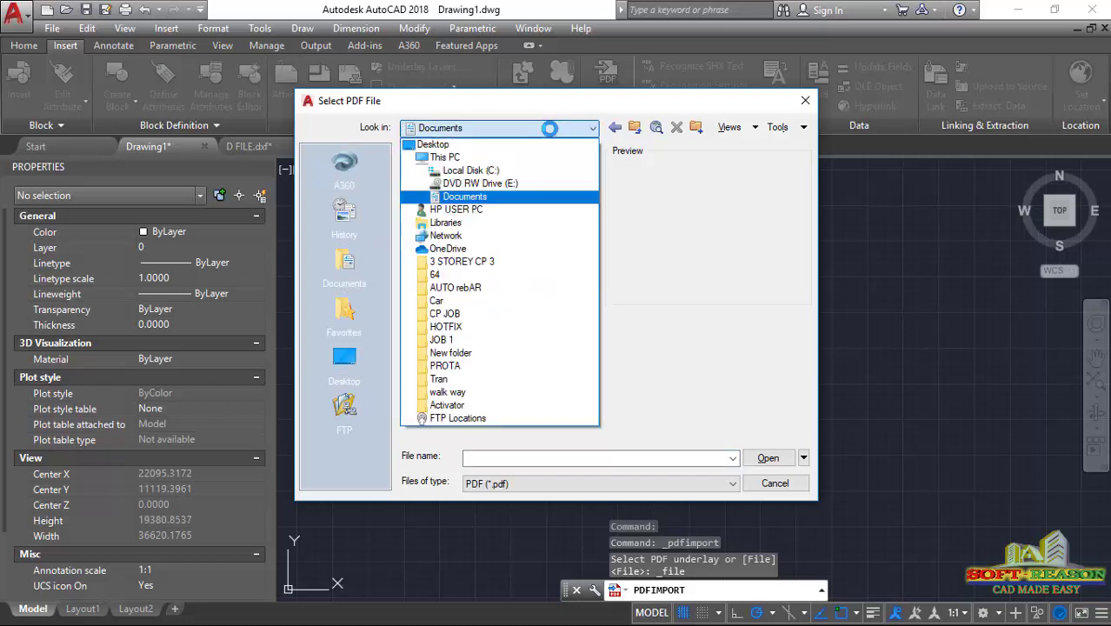
pyautogui.click(438, 232)
pyautogui.doubleClick(441, 251)
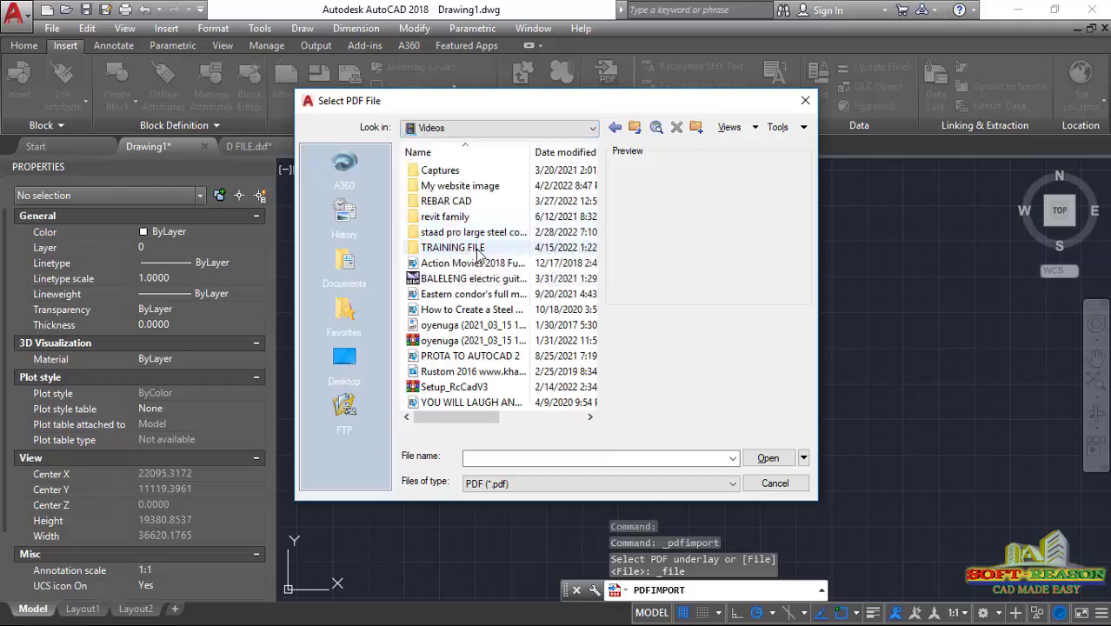
pyautogui.doubleClick(470, 250)
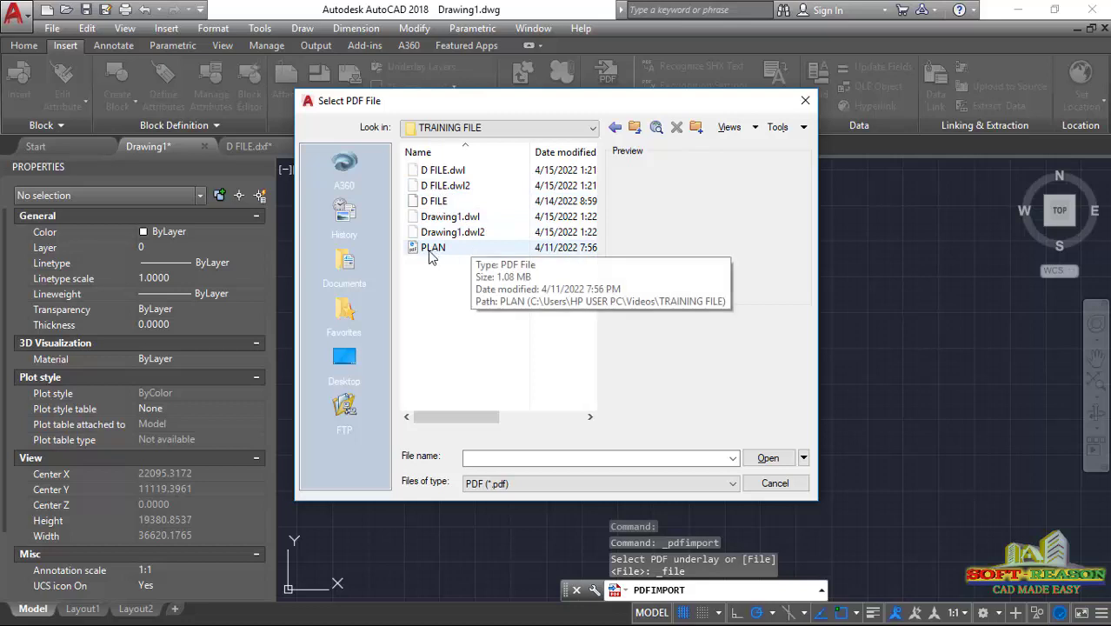
# - Import PLAN.pdf at scale 1 and rotation 0, with vector geometry, solid fills and TrueType text on the PDF layers
pyautogui.click(431, 250)
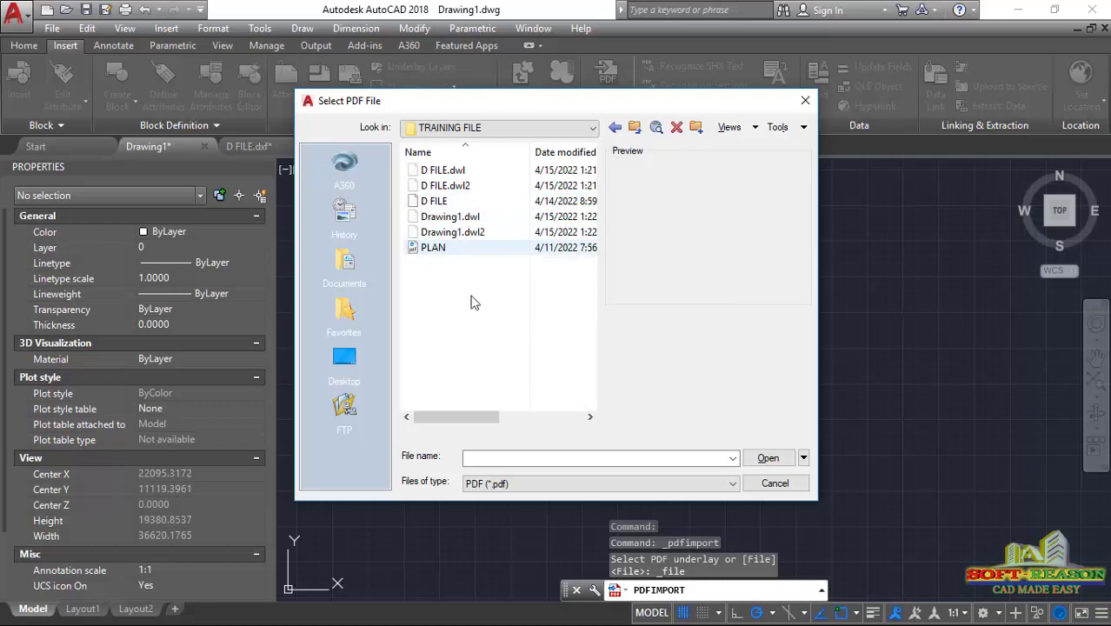
pyautogui.click(768, 458)
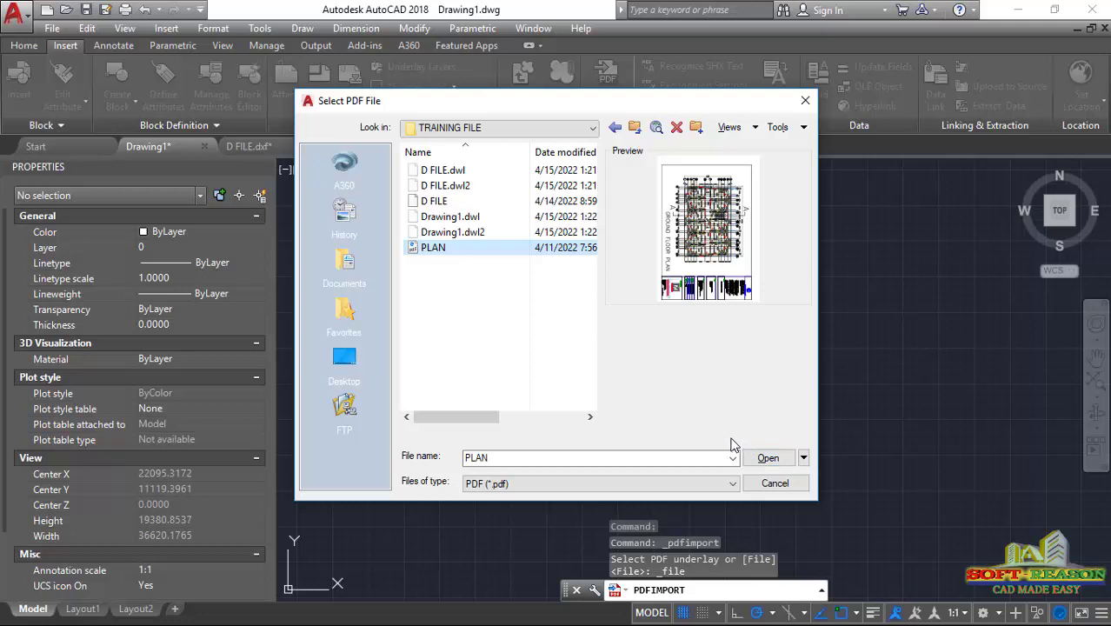
pyautogui.click(766, 459)
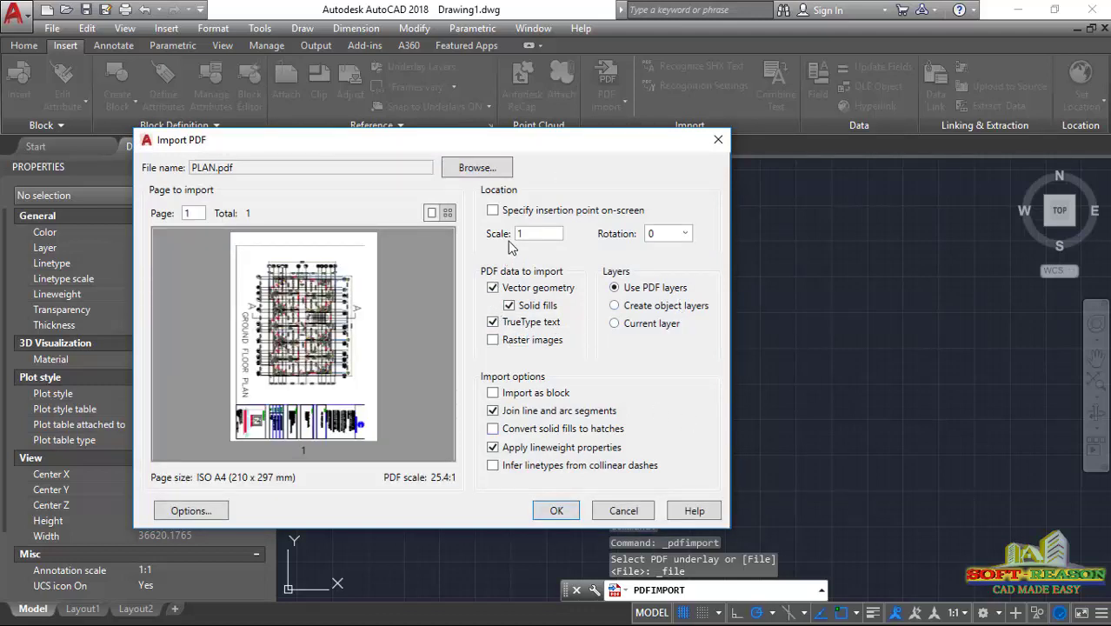
pyautogui.click(556, 511)
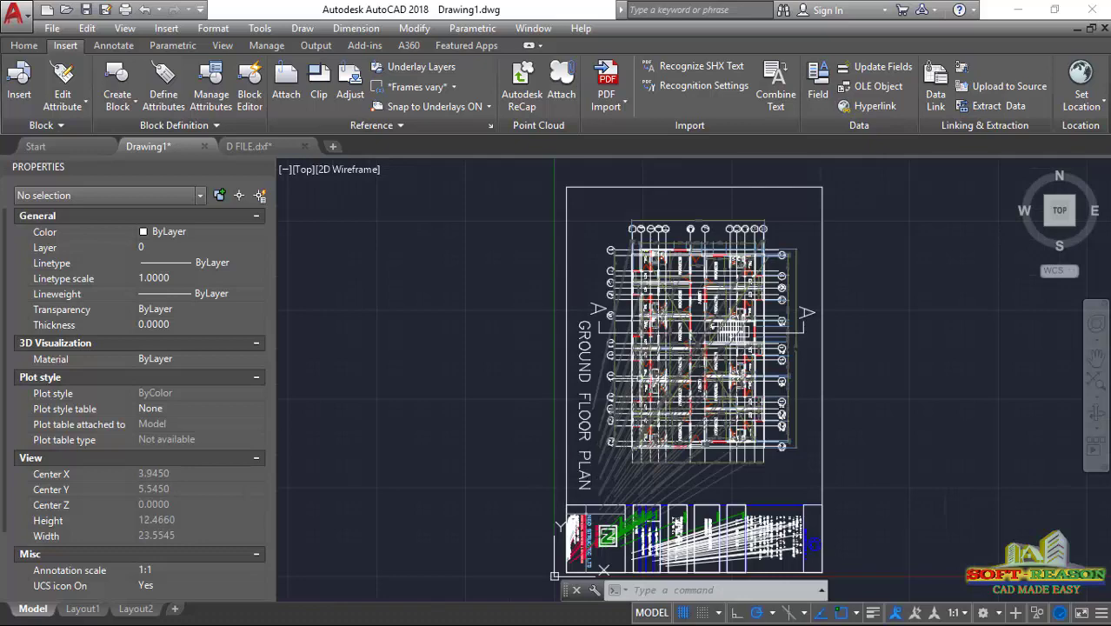
# - Examine the imported ground floor plan, including its grid lines, rooms and dimension texts along the upper edge
pyautogui.scroll(-2, 468, 246)
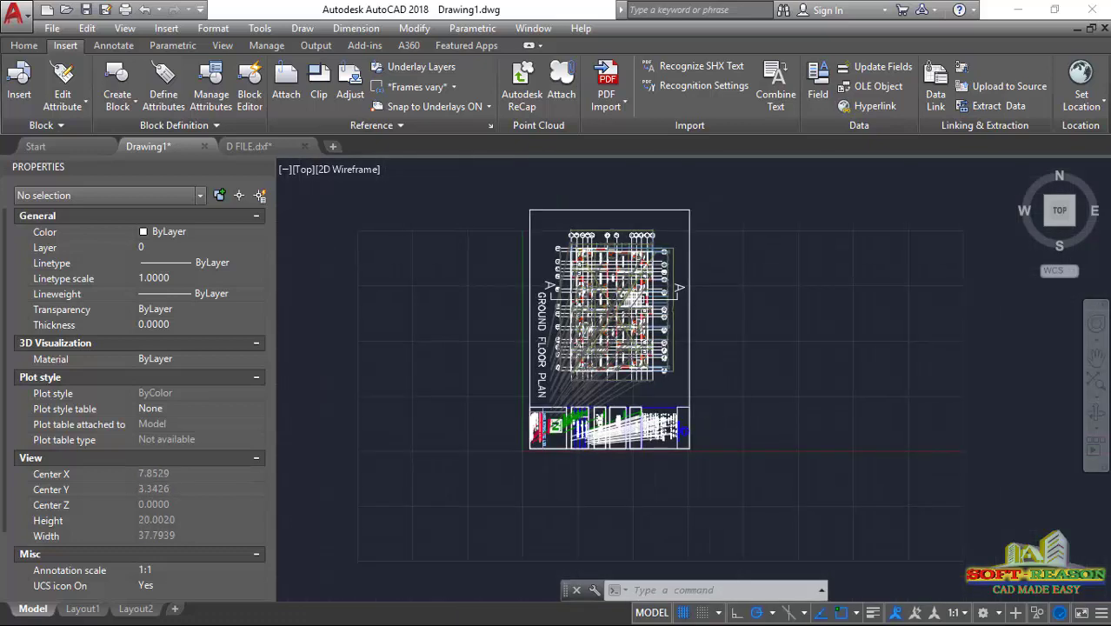
pyautogui.scroll(2, 630, 274)
pyautogui.scroll(-2, 630, 275)
pyautogui.scroll(2, 630, 275)
pyautogui.scroll(-2, 631, 273)
pyautogui.scroll(10, 635, 278)
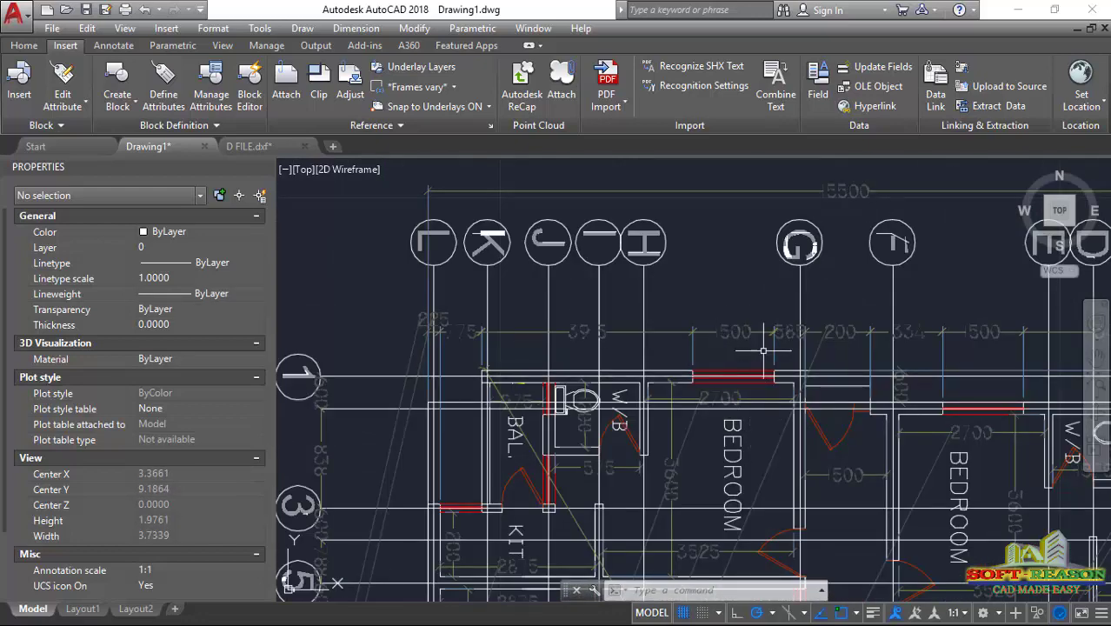
pyautogui.scroll(-2, 667, 333)
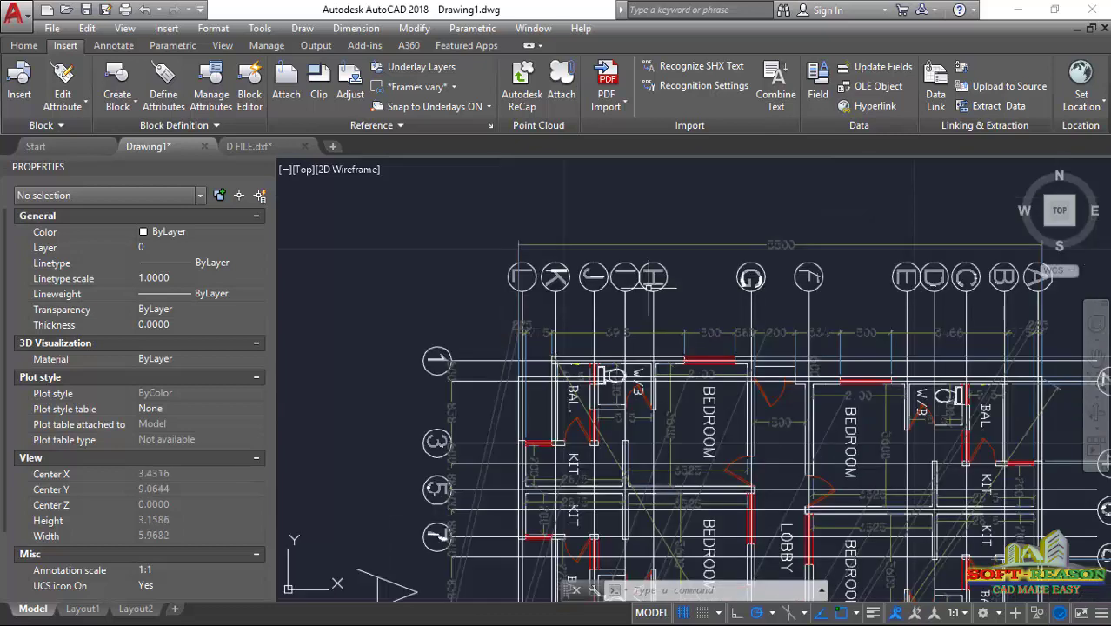
pyautogui.scroll(4, 705, 386)
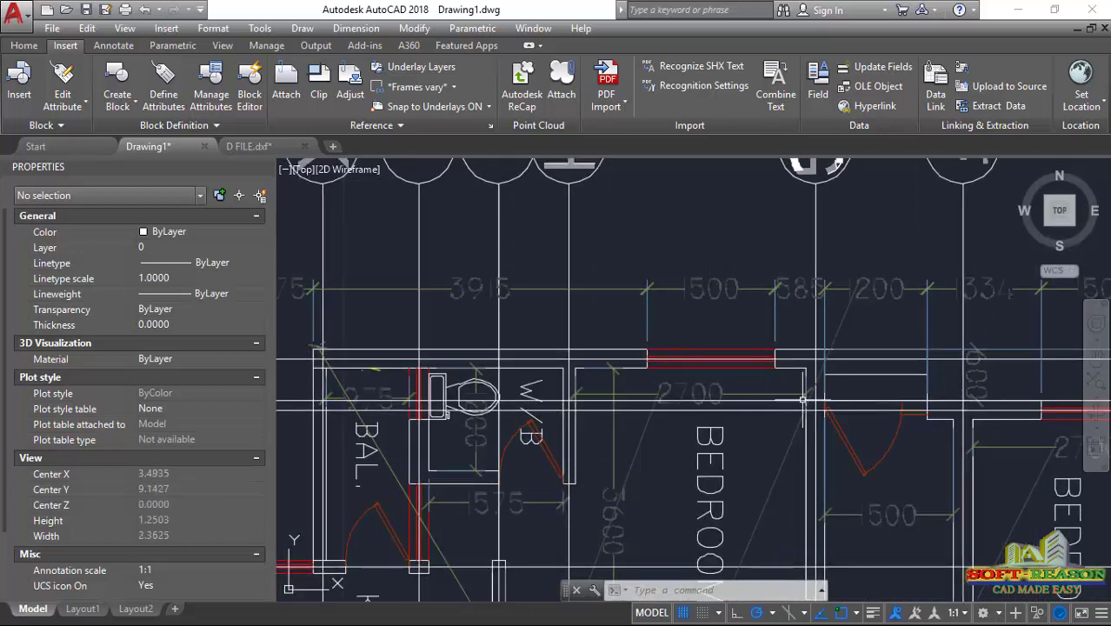
pyautogui.scroll(-5, 642, 288)
pyautogui.scroll(-8, 642, 287)
pyautogui.scroll(2, 651, 291)
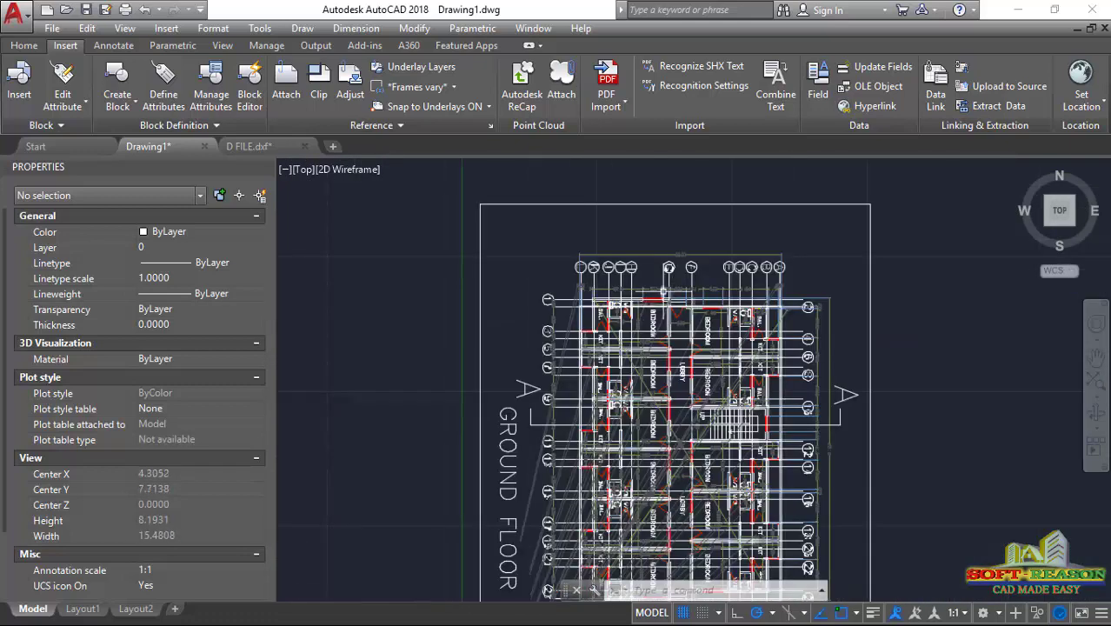
pyautogui.scroll(2, 663, 292)
pyautogui.scroll(2, 507, 269)
pyautogui.scroll(-1, 853, 276)
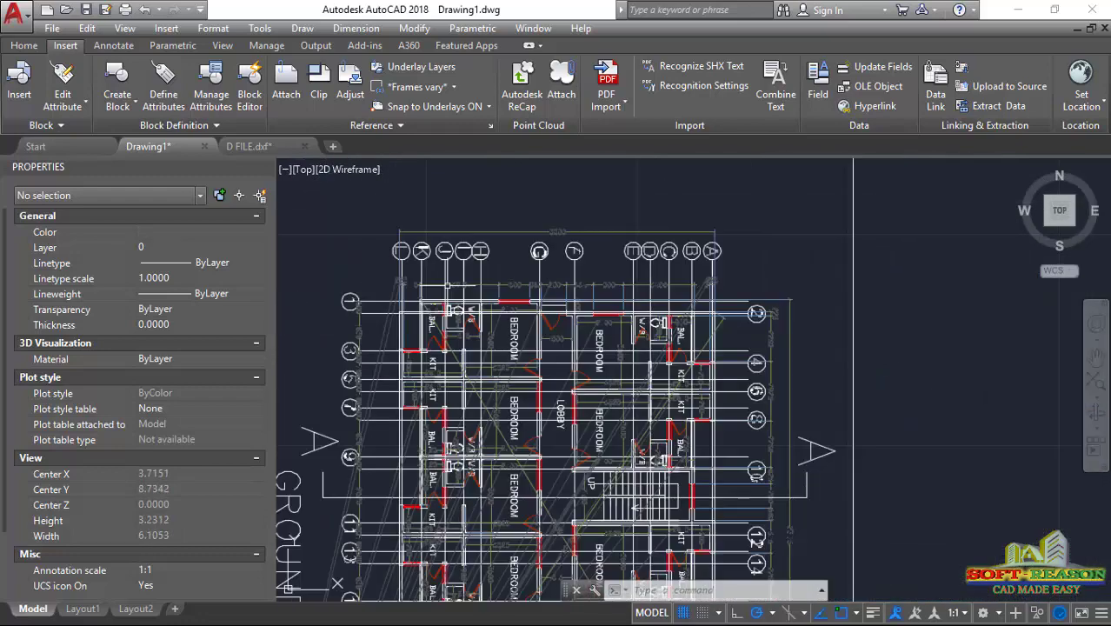
pyautogui.scroll(-4, 675, 279)
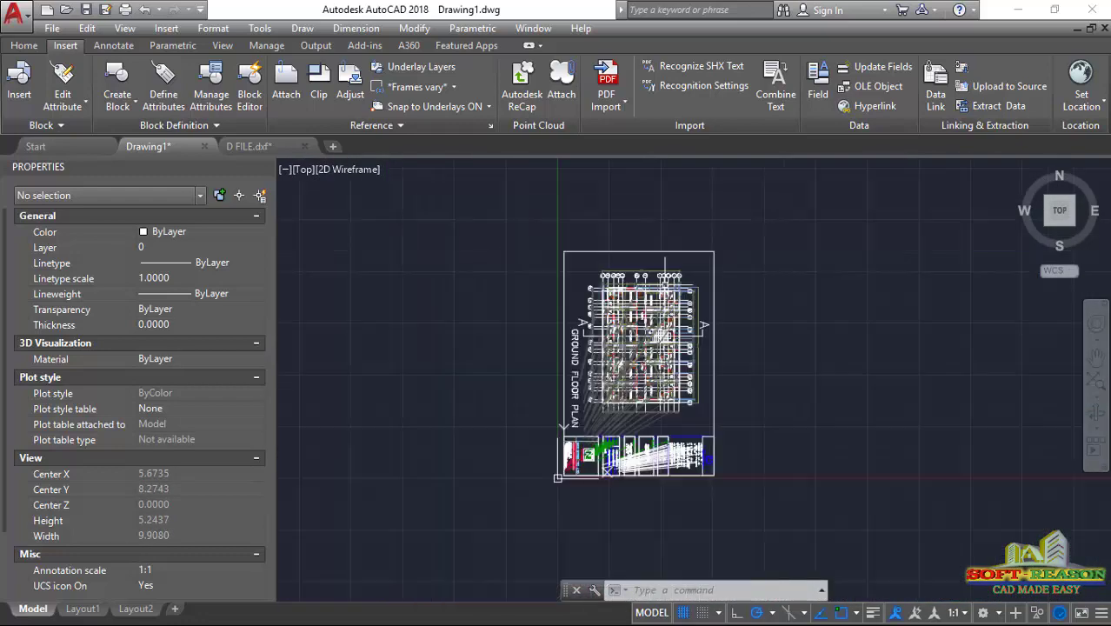
# - Show the QuickCalc calculator and measure the width of the red window in the bedroom's upper wall
pyautogui.click(21, 46)
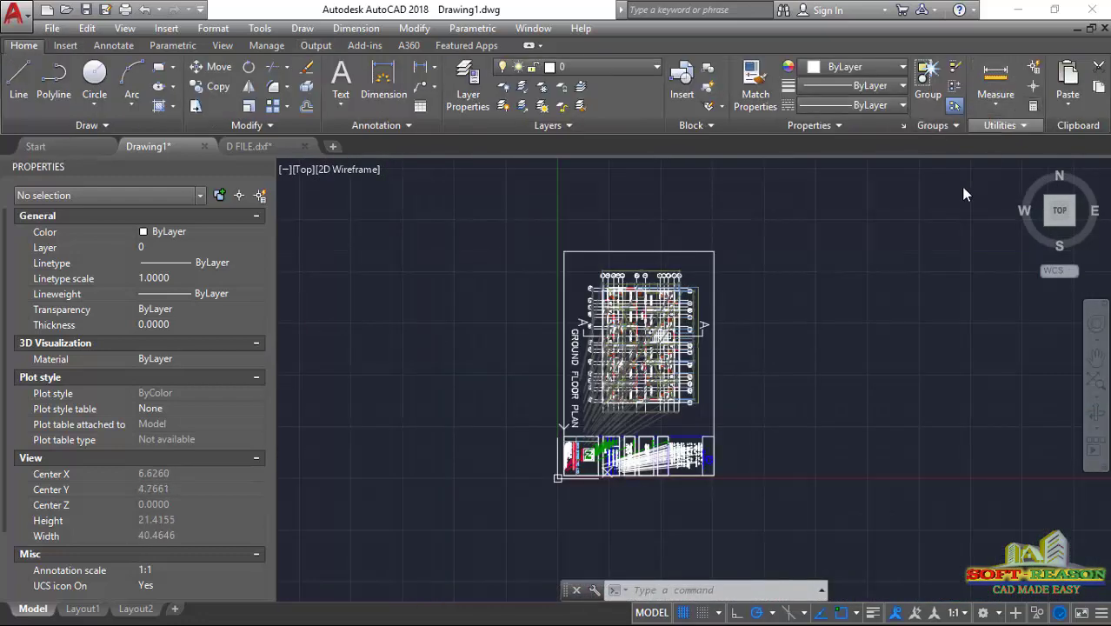
pyautogui.hotkey('ctrl', '8')
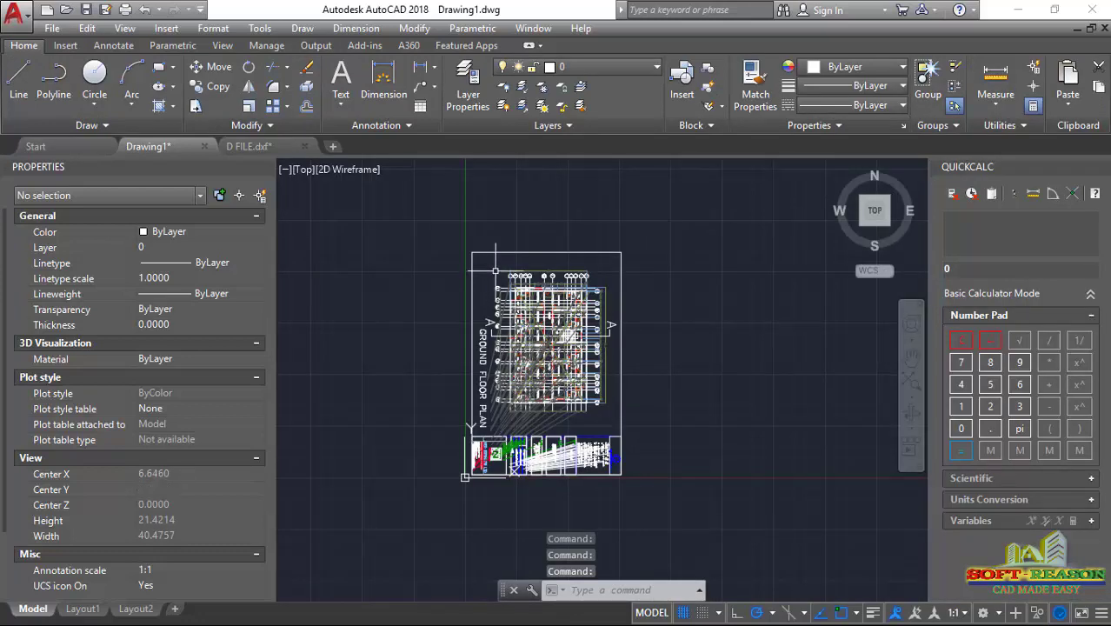
pyautogui.scroll(10, 496, 271)
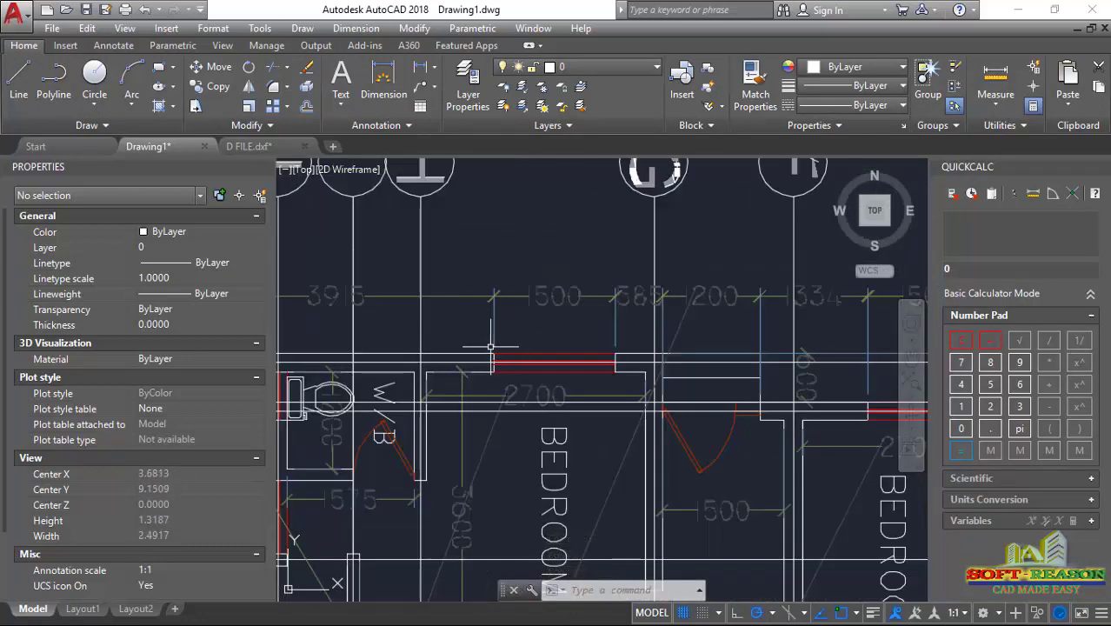
pyautogui.click(997, 108)
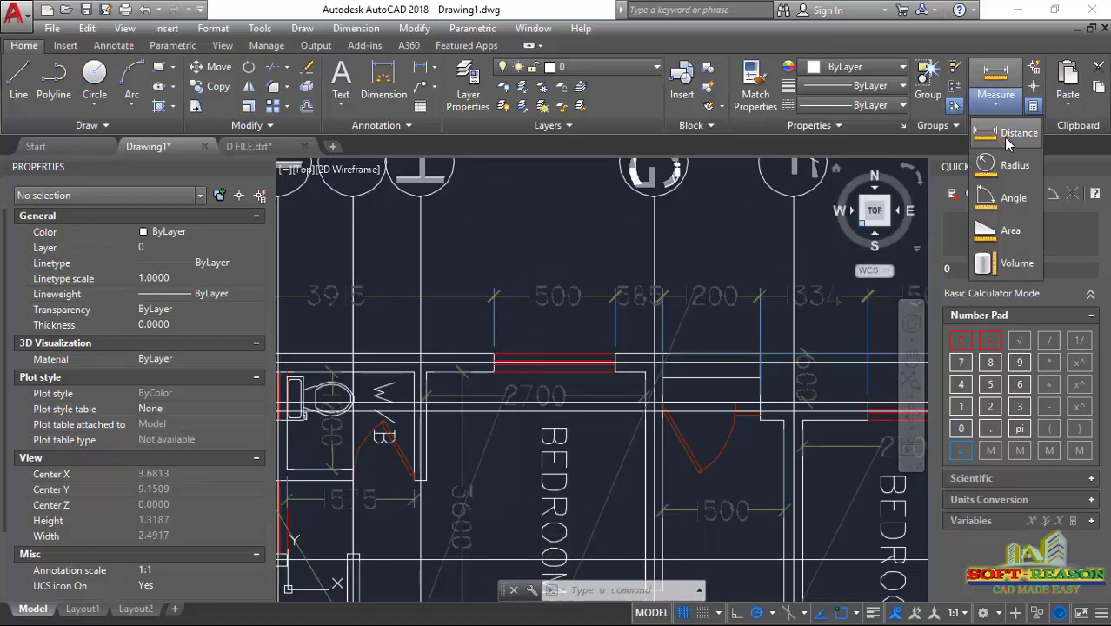
pyautogui.click(1012, 133)
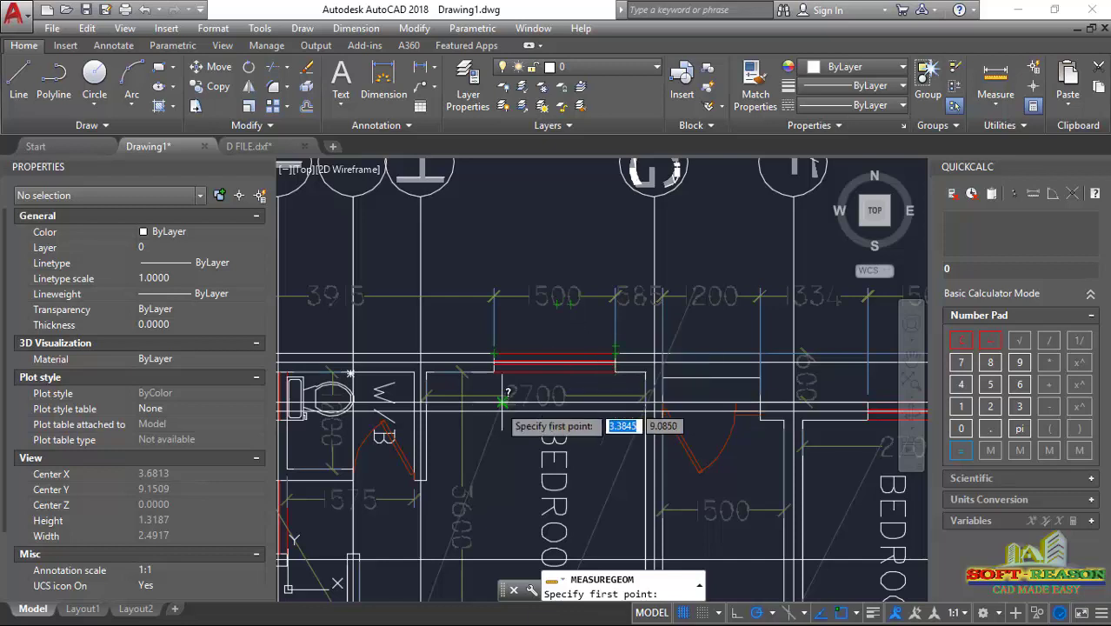
pyautogui.click(494, 356)
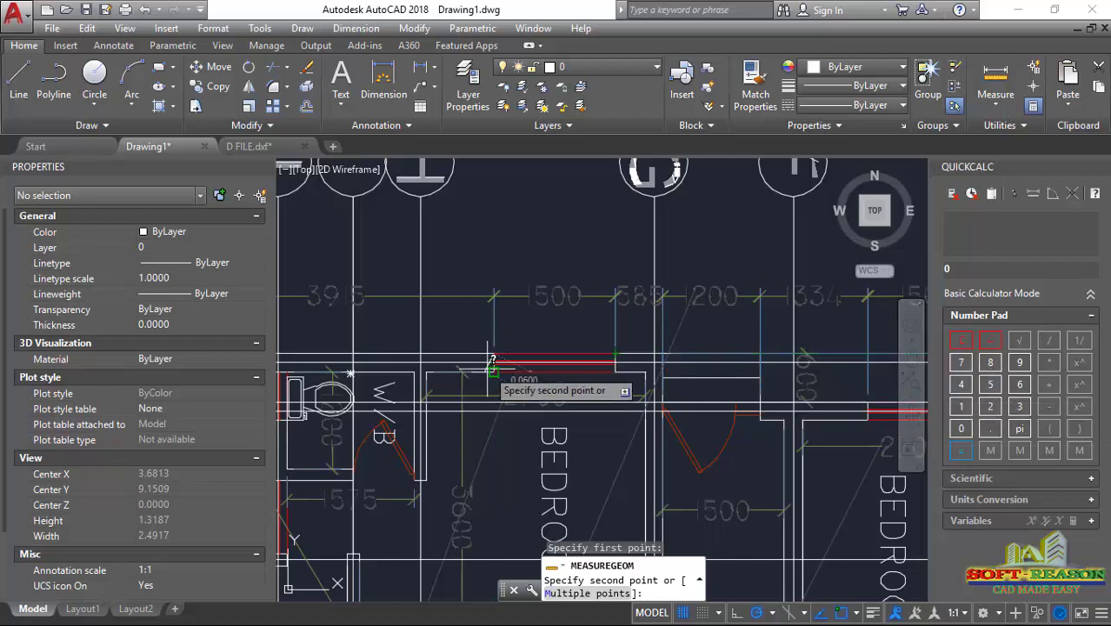
pyautogui.press('Escape')
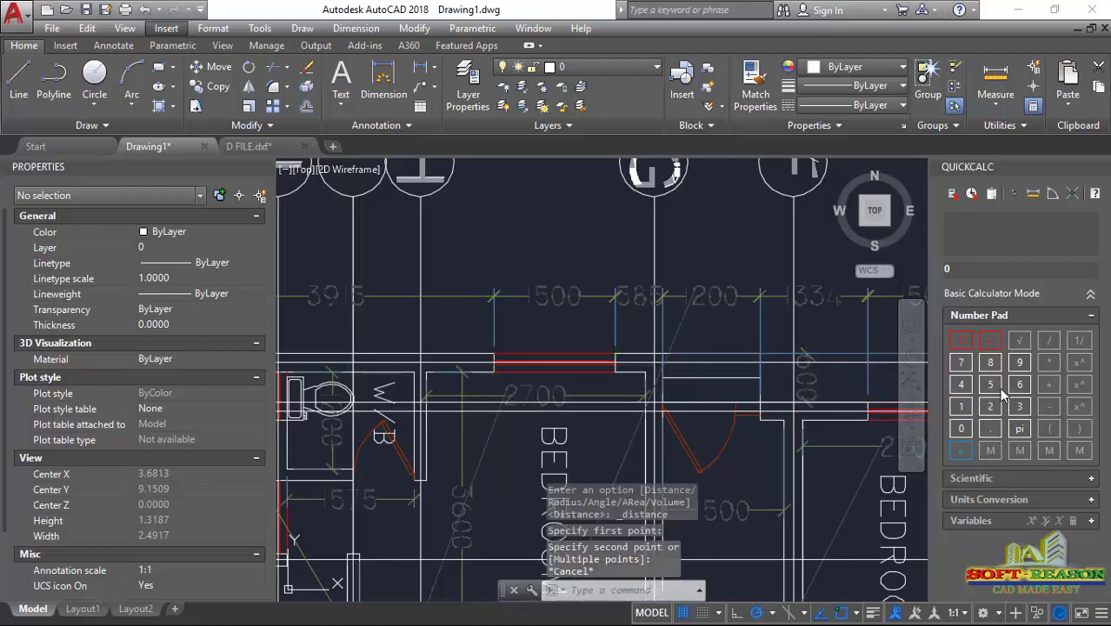
# - Calculate the plan's scale factor as 1500/0.3625 in the calculator
pyautogui.click(960, 406)
pyautogui.click(990, 384)
pyautogui.click(960, 428)
pyautogui.click(961, 428)
pyautogui.click(1048, 340)
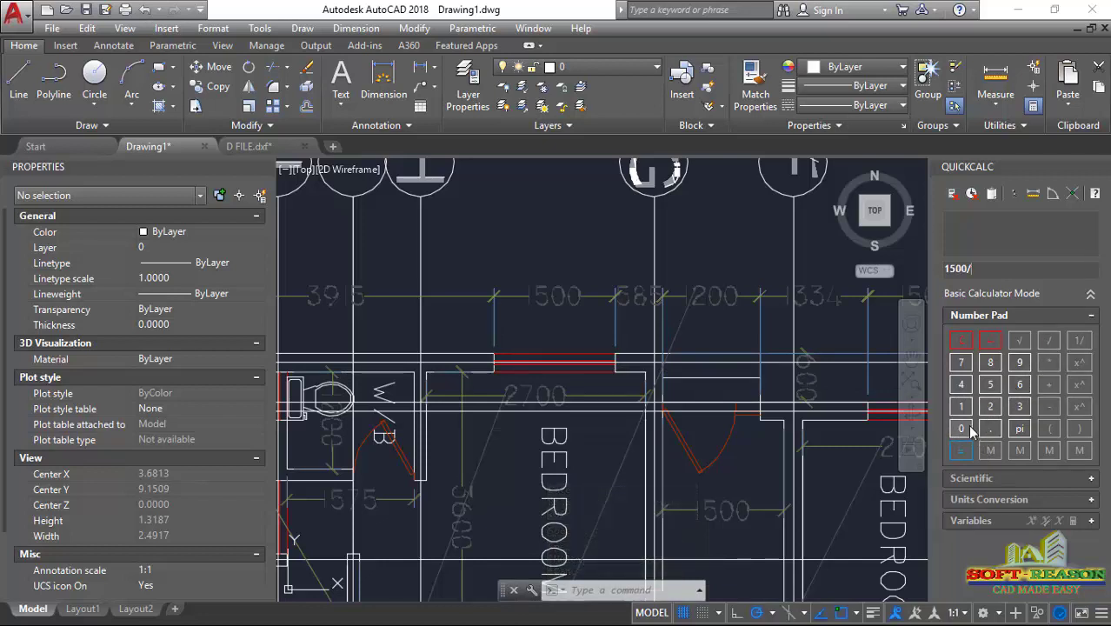
pyautogui.click(995, 429)
pyautogui.click(1019, 406)
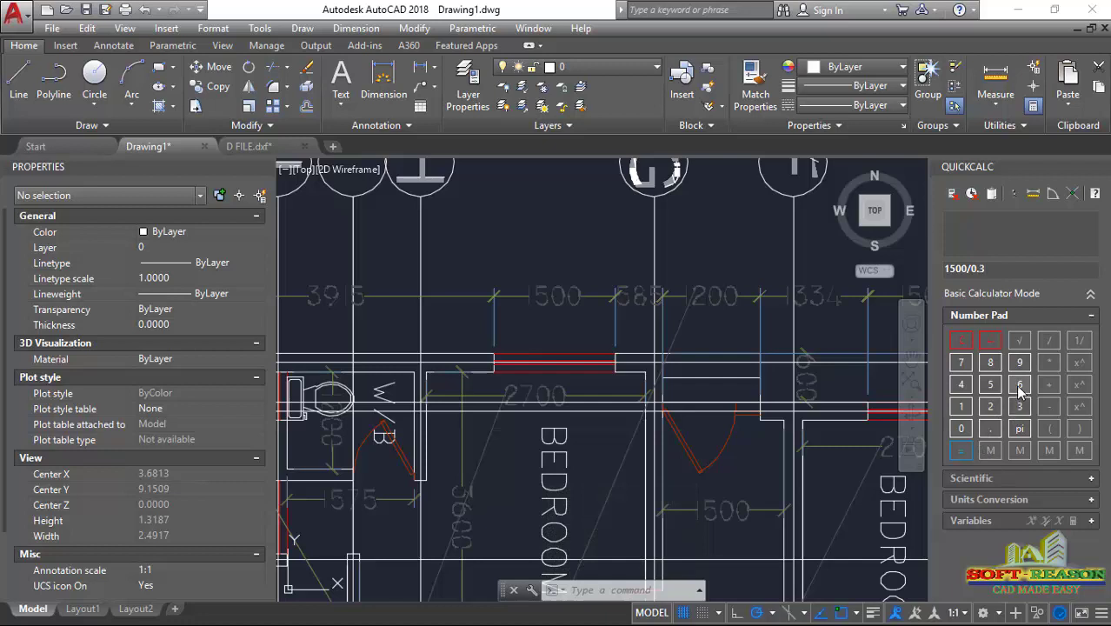
pyautogui.click(995, 405)
pyautogui.click(962, 453)
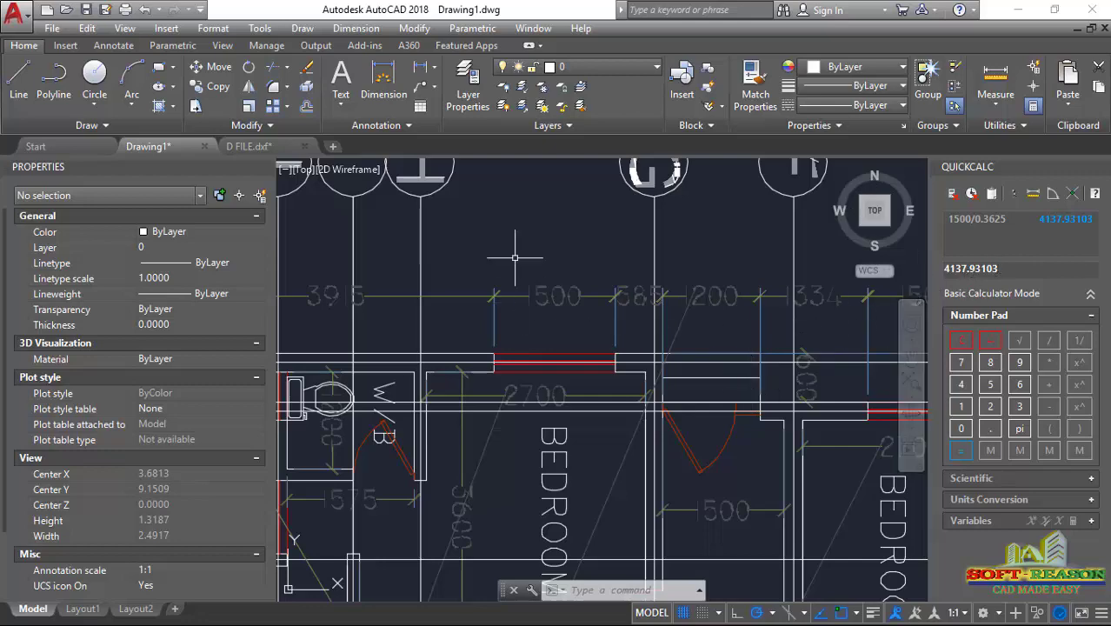
pyautogui.scroll(-8, 521, 270)
pyautogui.scroll(-4, 548, 281)
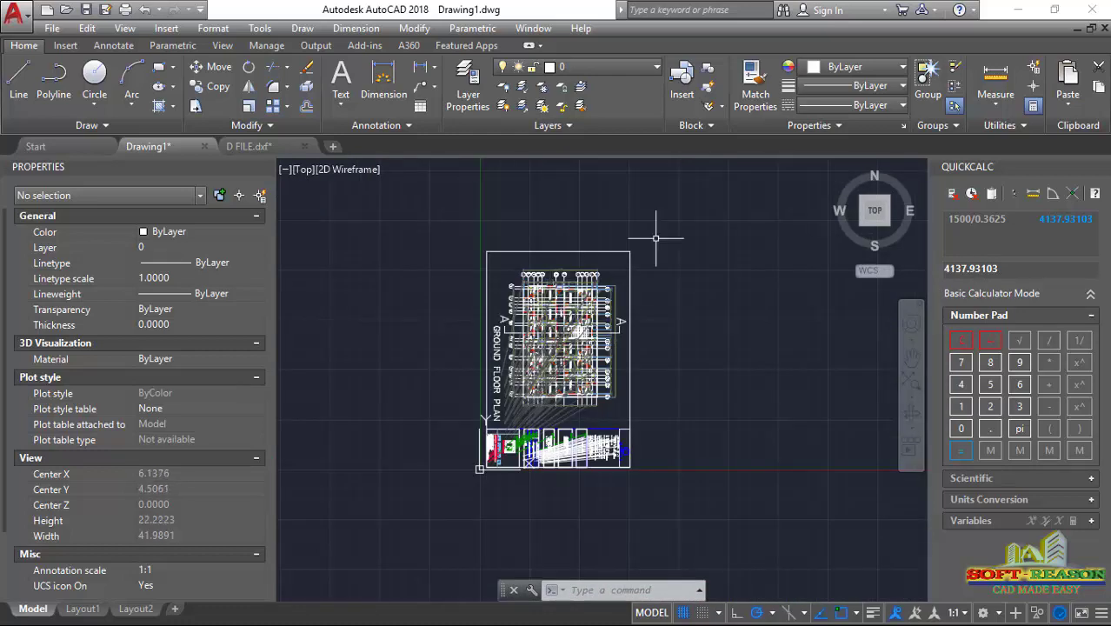
pyautogui.click(452, 231)
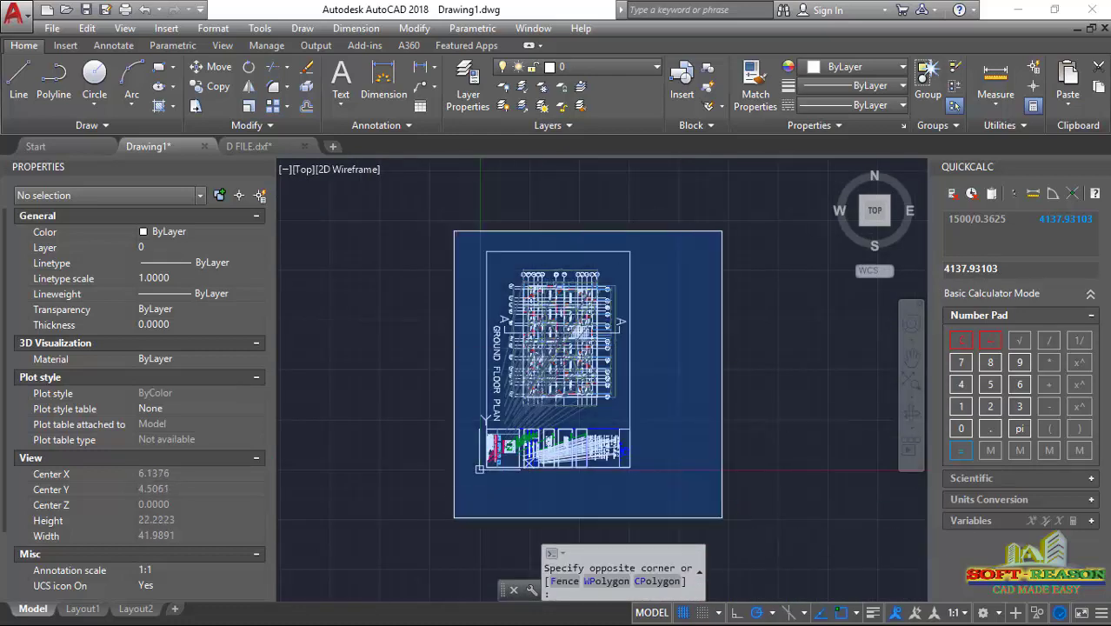
pyautogui.click(721, 517)
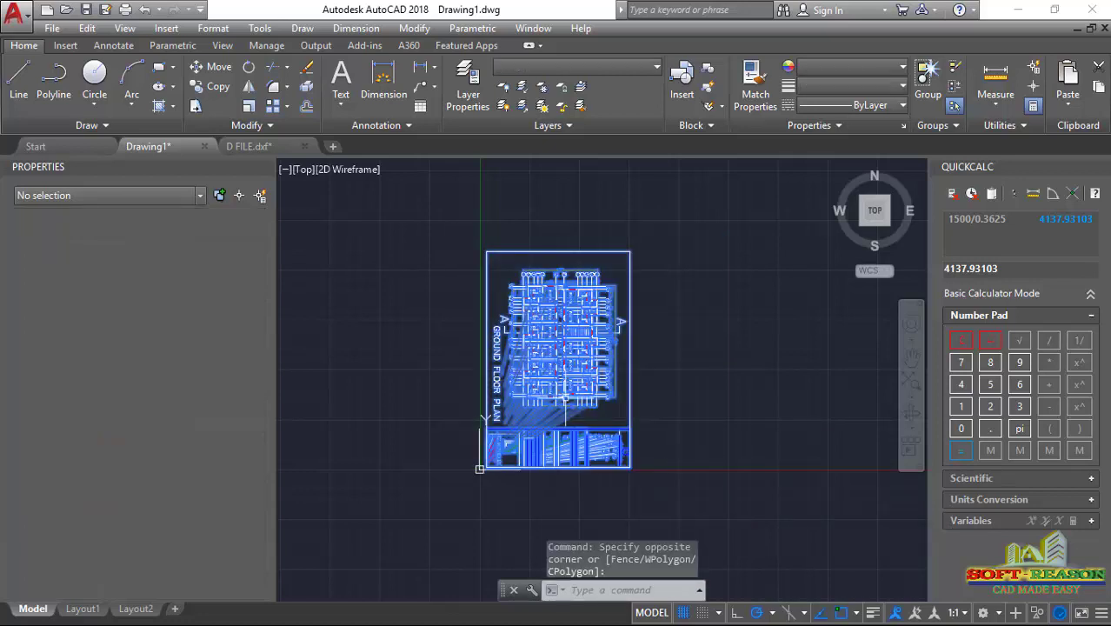
pyautogui.scroll(2, 571, 387)
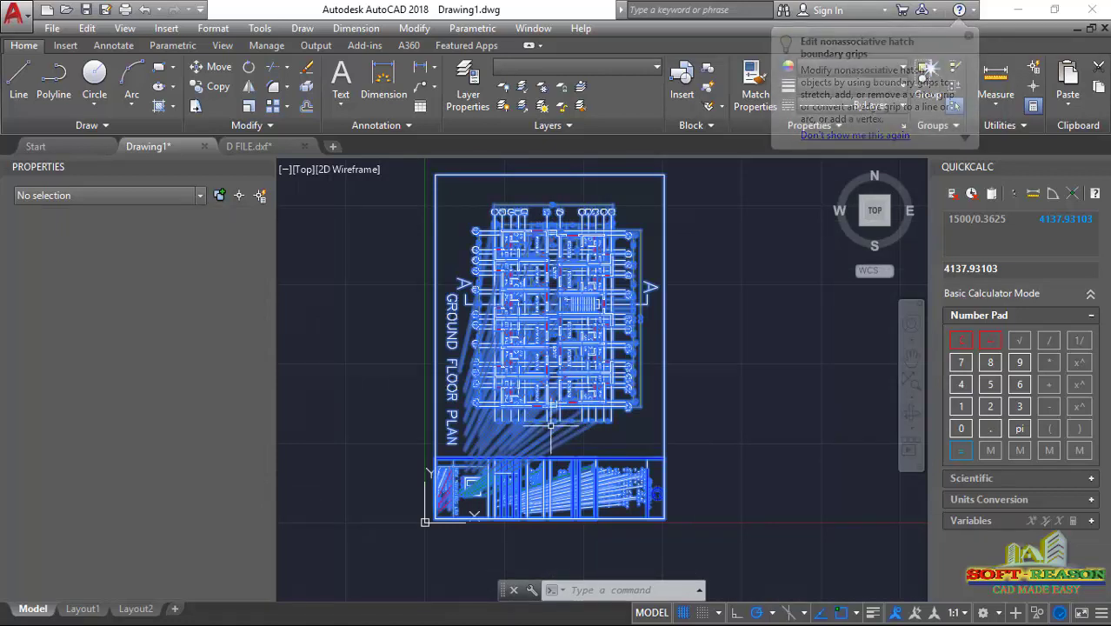
pyautogui.write('sc')
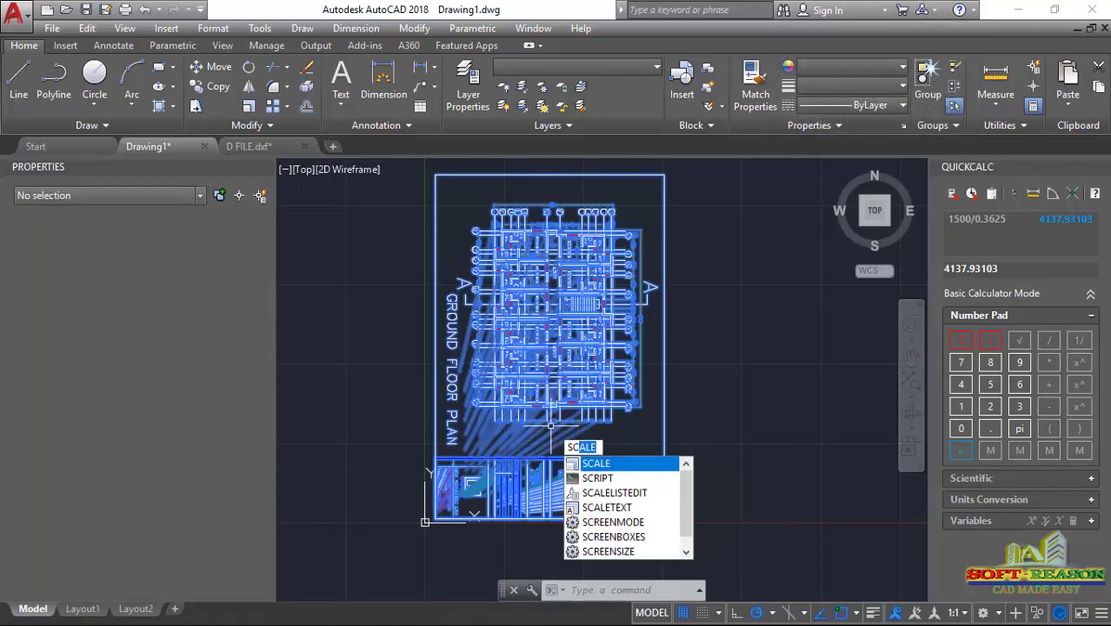
pyautogui.press('Escape')
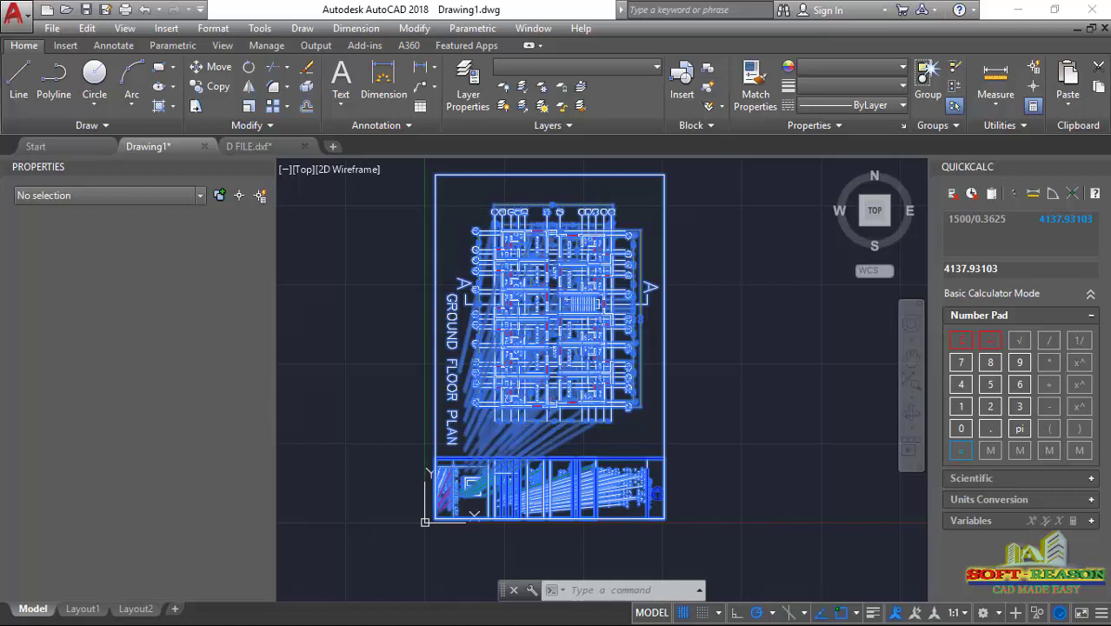
# - Scale all objects in the drawing by a factor of 4137.931 about the base point 0,0
pyautogui.hotkey('ctrl', 'a')
pyautogui.write('sc')
pyautogui.press('Return')
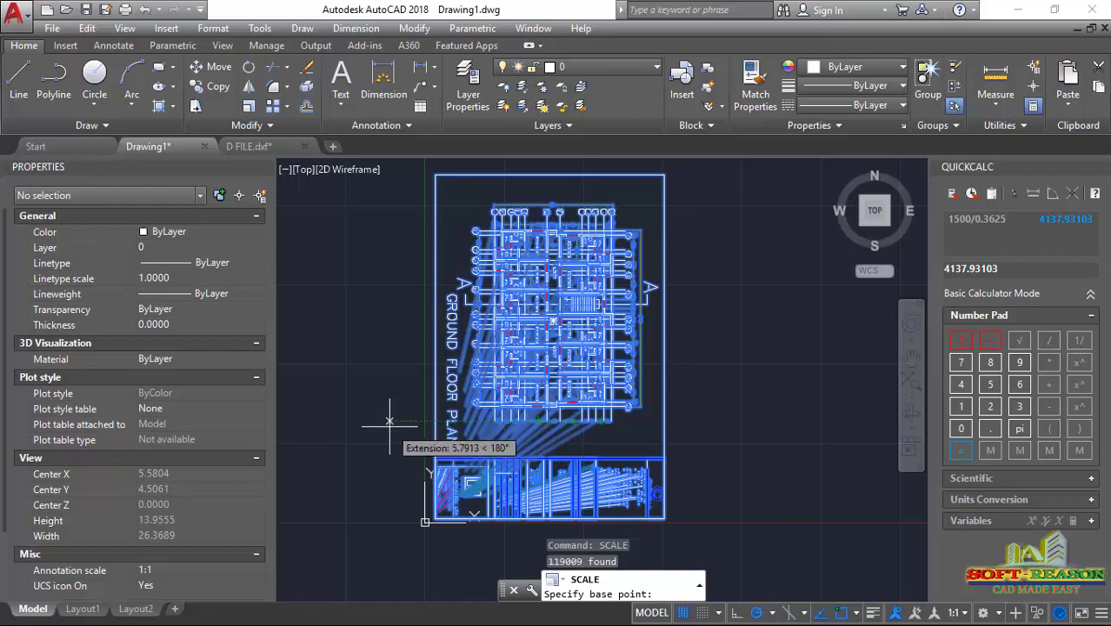
pyautogui.write('0')
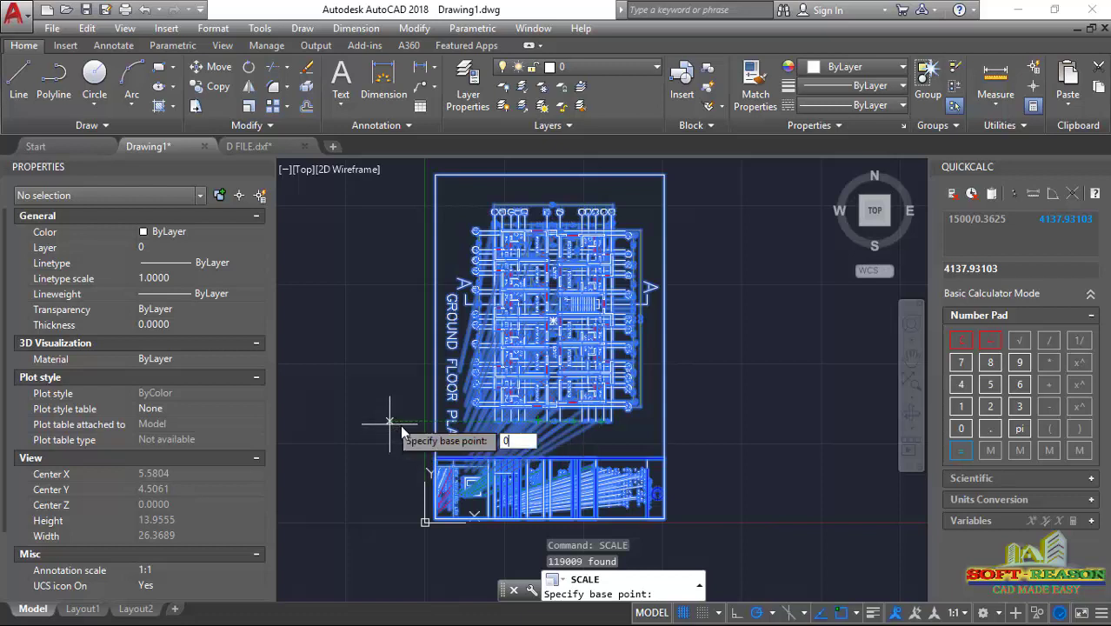
pyautogui.write(',0')
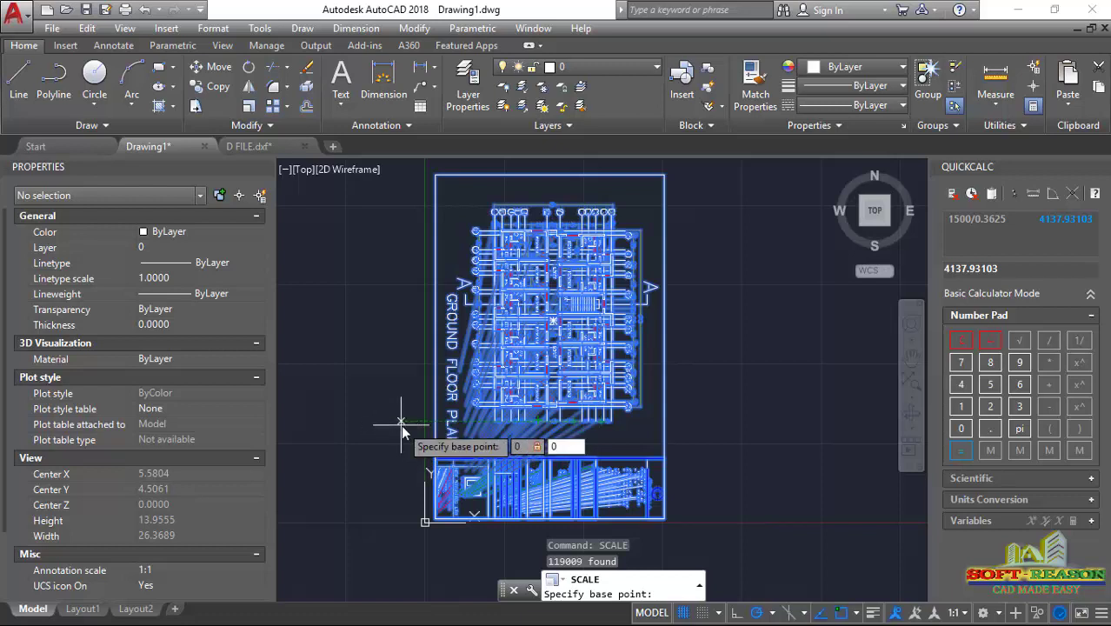
pyautogui.press('Return')
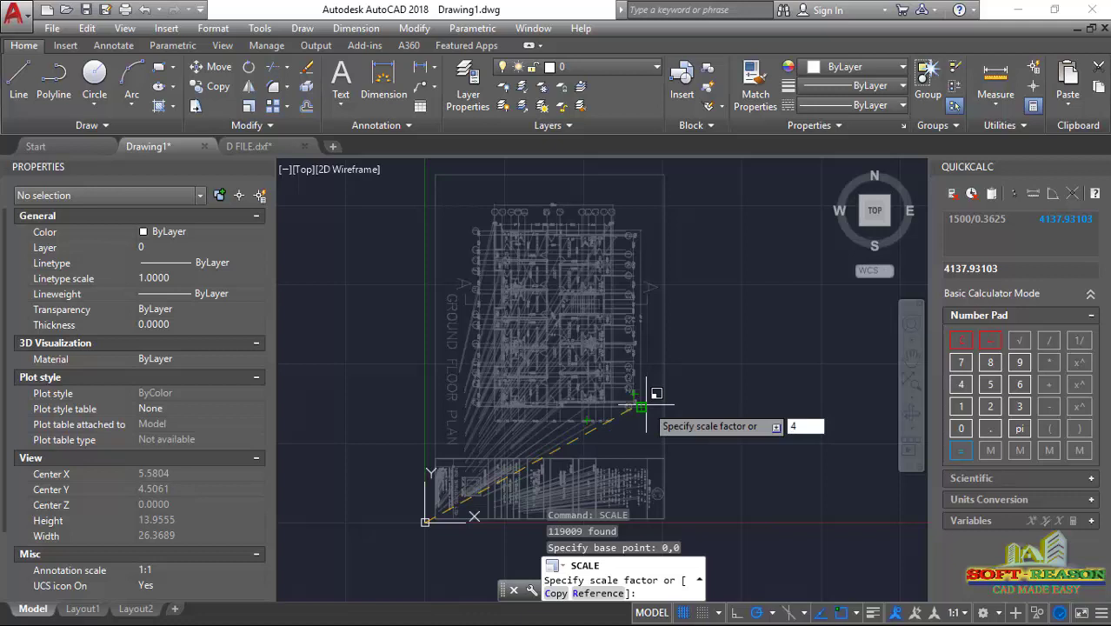
pyautogui.write('37')
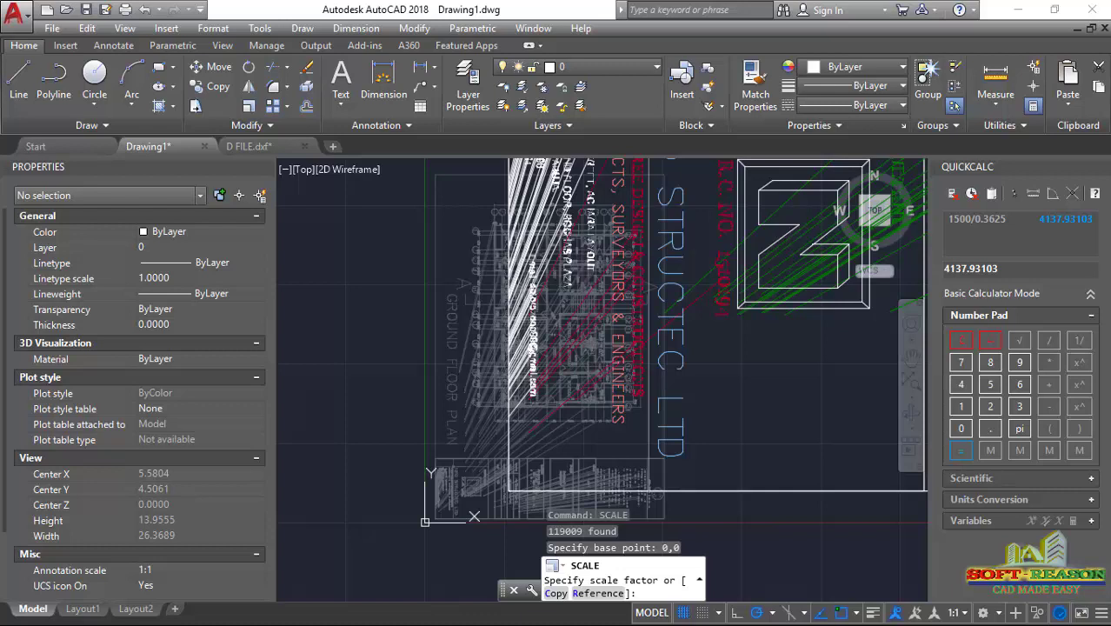
pyautogui.press('Return')
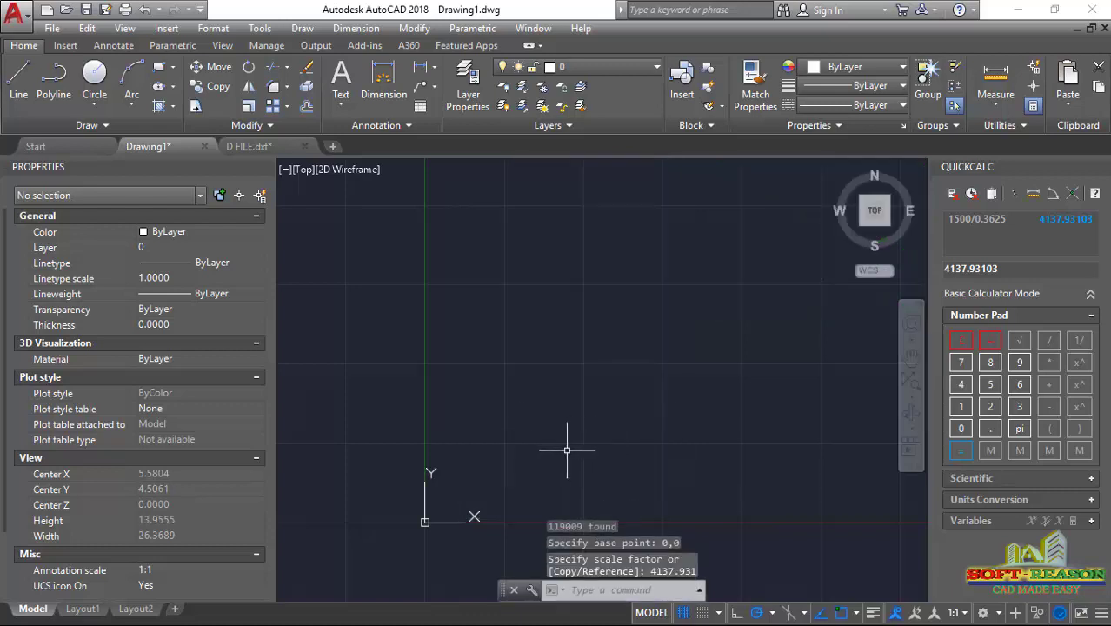
# - Zoom to the extents of the scaled drawing
pyautogui.scroll(-6, 422, 425)
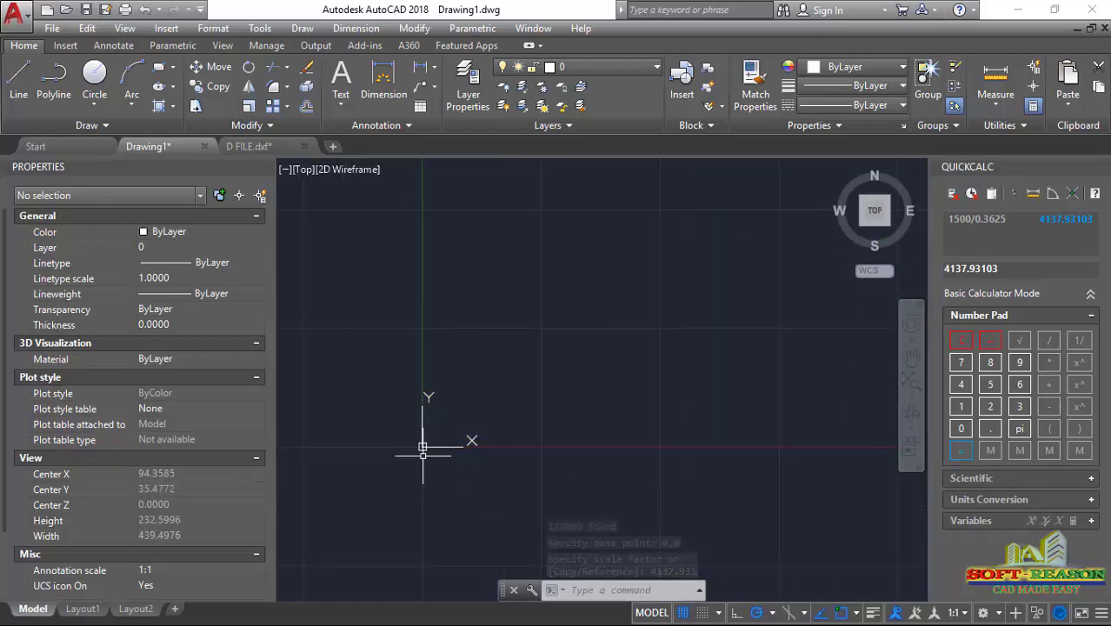
pyautogui.scroll(-10, 426, 451)
pyautogui.scroll(-4, 426, 450)
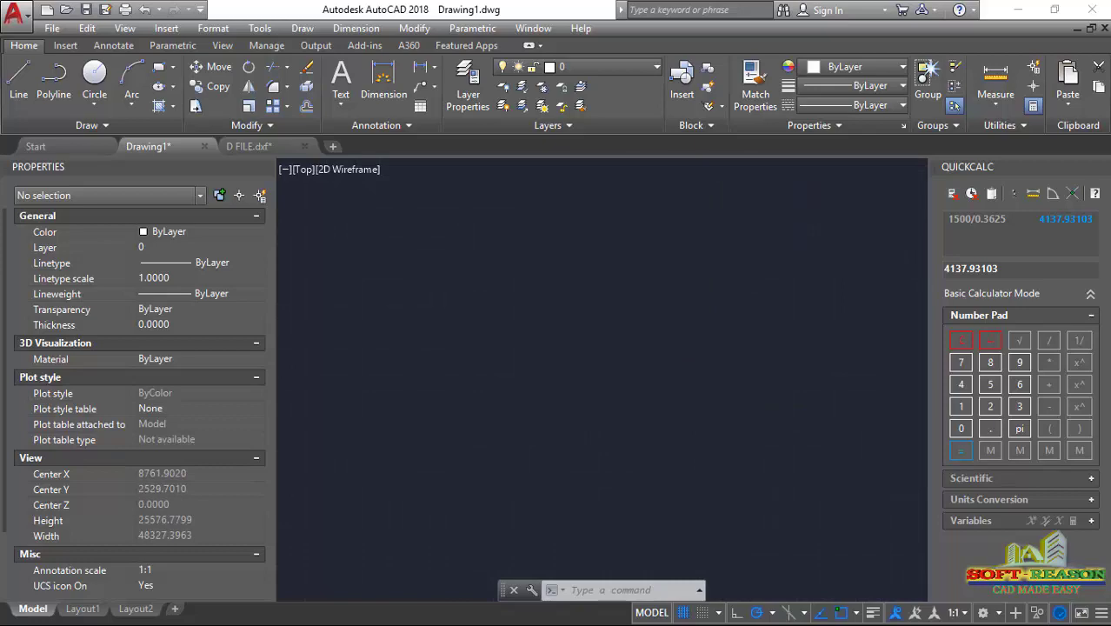
pyautogui.write('z')
pyautogui.press('Return')
pyautogui.write('e')
pyautogui.press('Return')
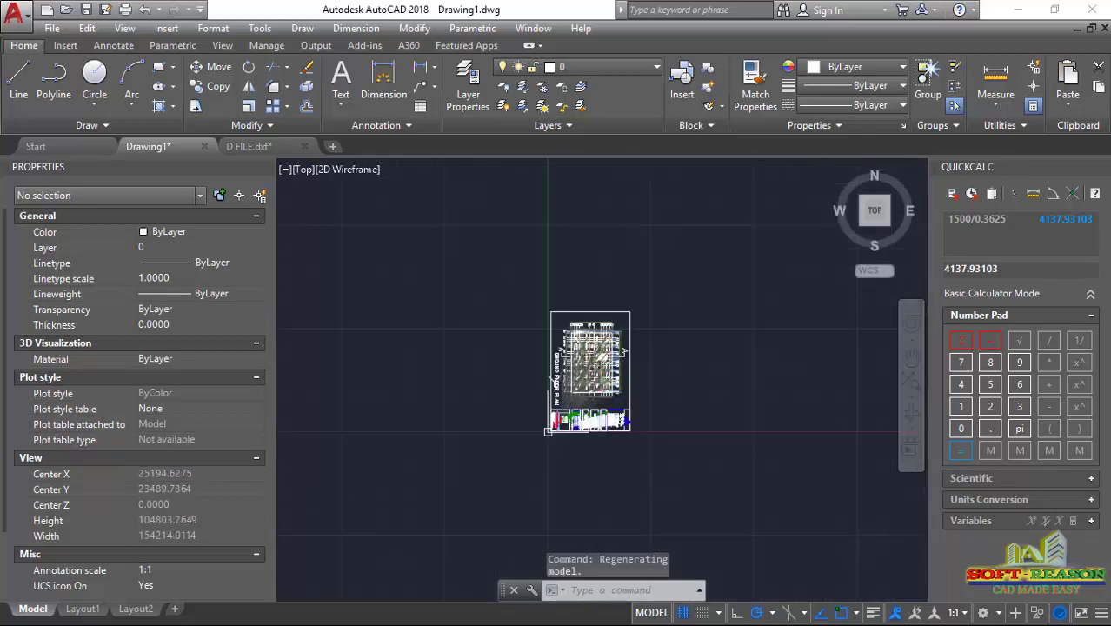
# - Check the width of the red window in the bedroom's upper wall with a temporary linear dimension
pyautogui.scroll(10, 521, 287)
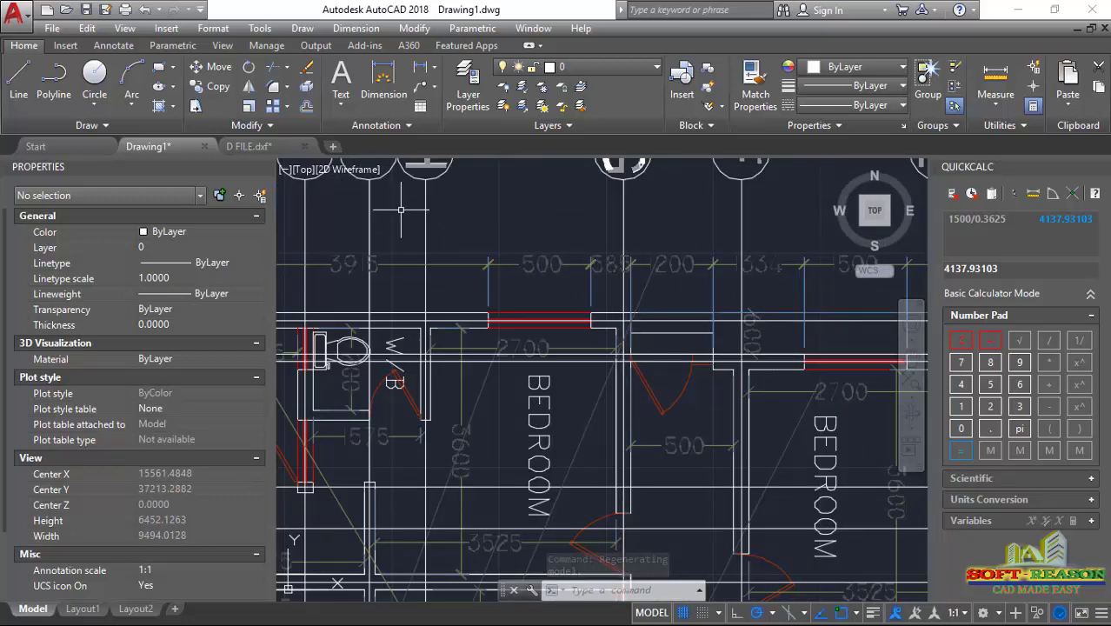
pyautogui.click(424, 69)
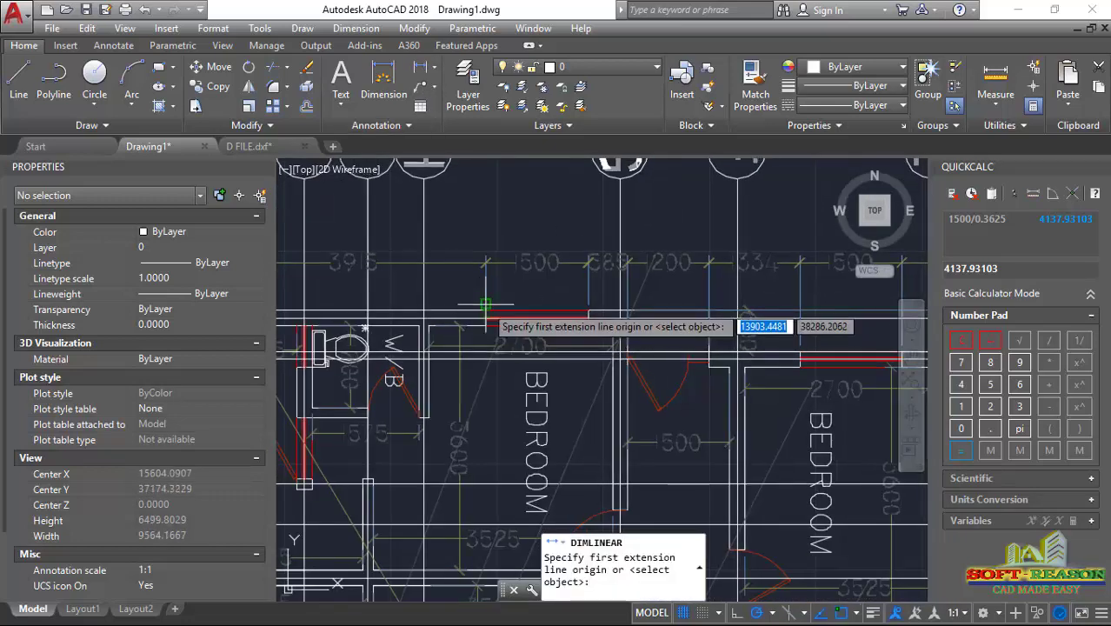
pyautogui.click(483, 298)
pyautogui.scroll(4, 501, 306)
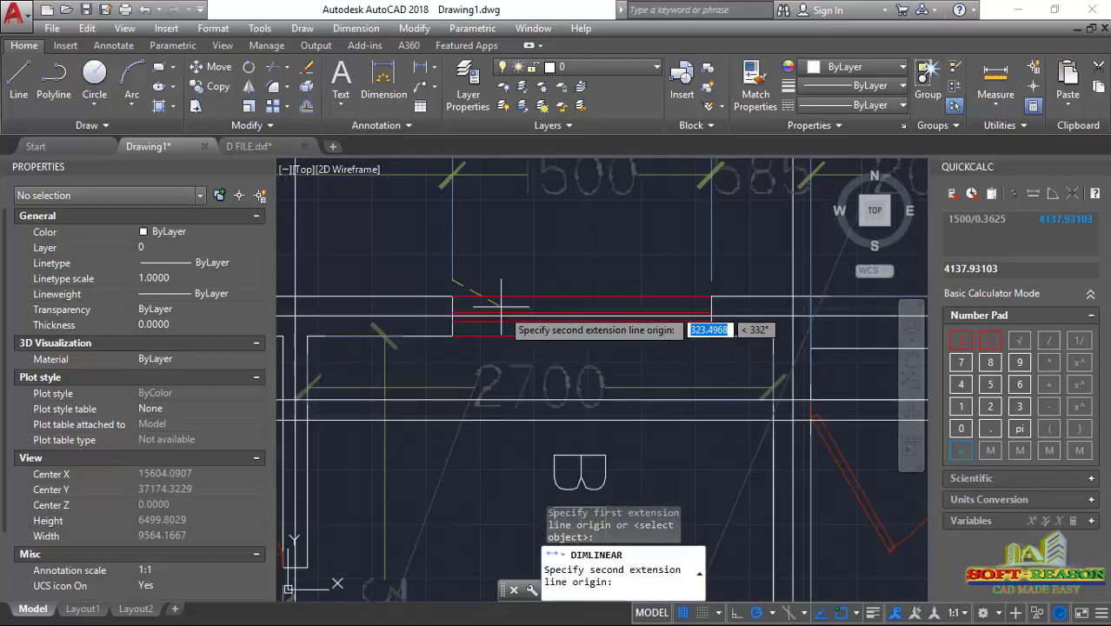
pyautogui.click(711, 280)
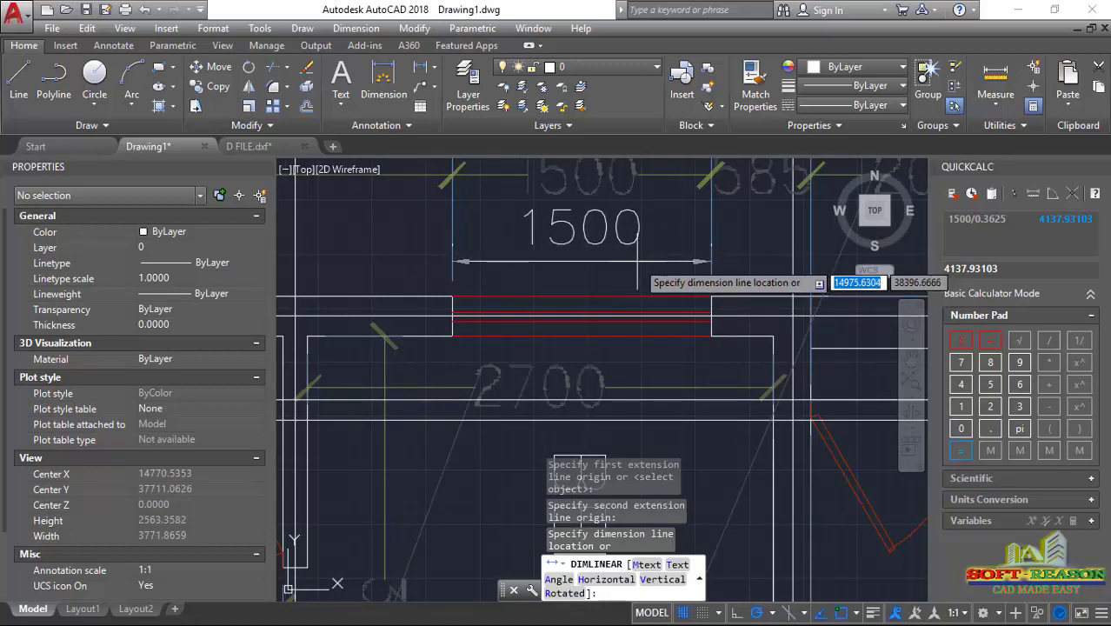
pyautogui.scroll(-2, 622, 255)
pyautogui.scroll(-1, 620, 268)
pyautogui.scroll(1, 625, 270)
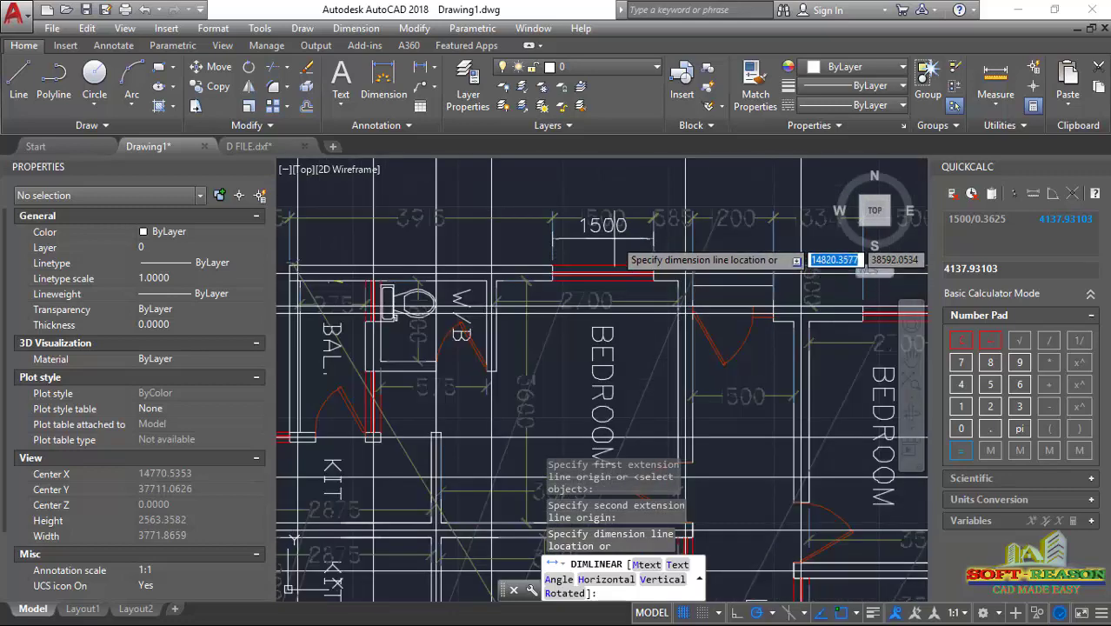
pyautogui.press('Escape')
# - Erase the title block below the ground floor plan together with the sheet border
pyautogui.scroll(-5, 621, 270)
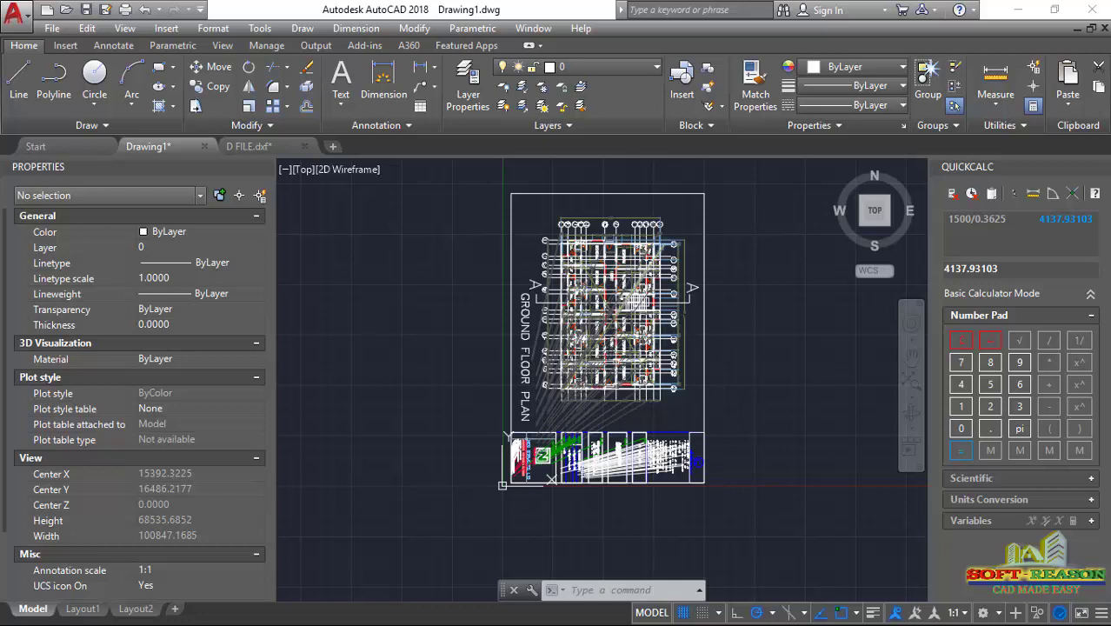
pyautogui.scroll(-4, 619, 399)
pyautogui.scroll(4, 603, 406)
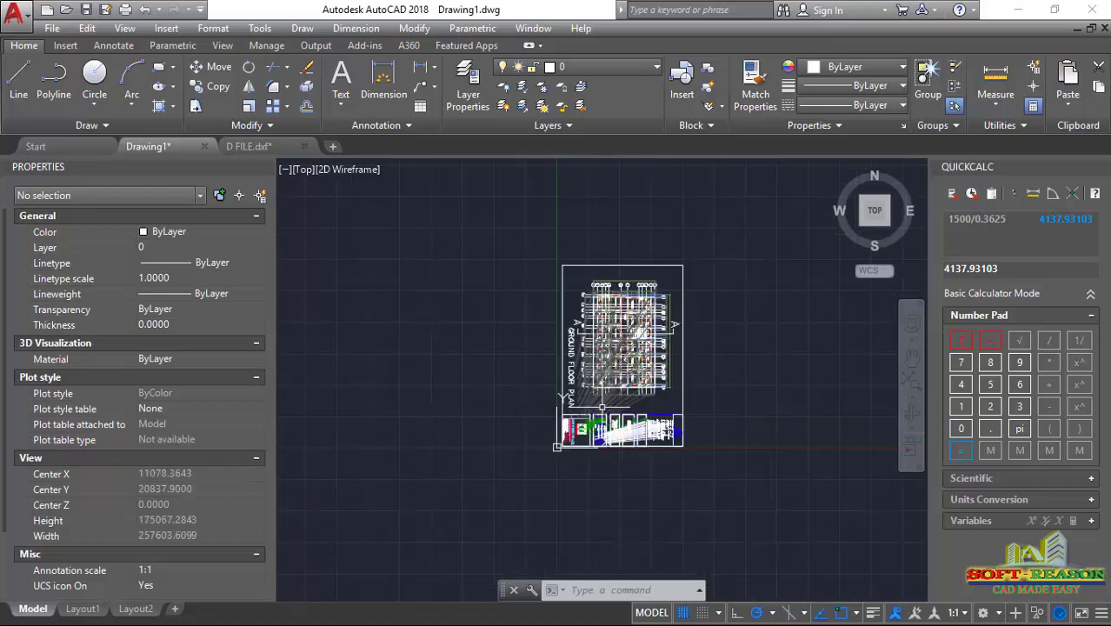
pyautogui.click(759, 399)
pyautogui.click(757, 403)
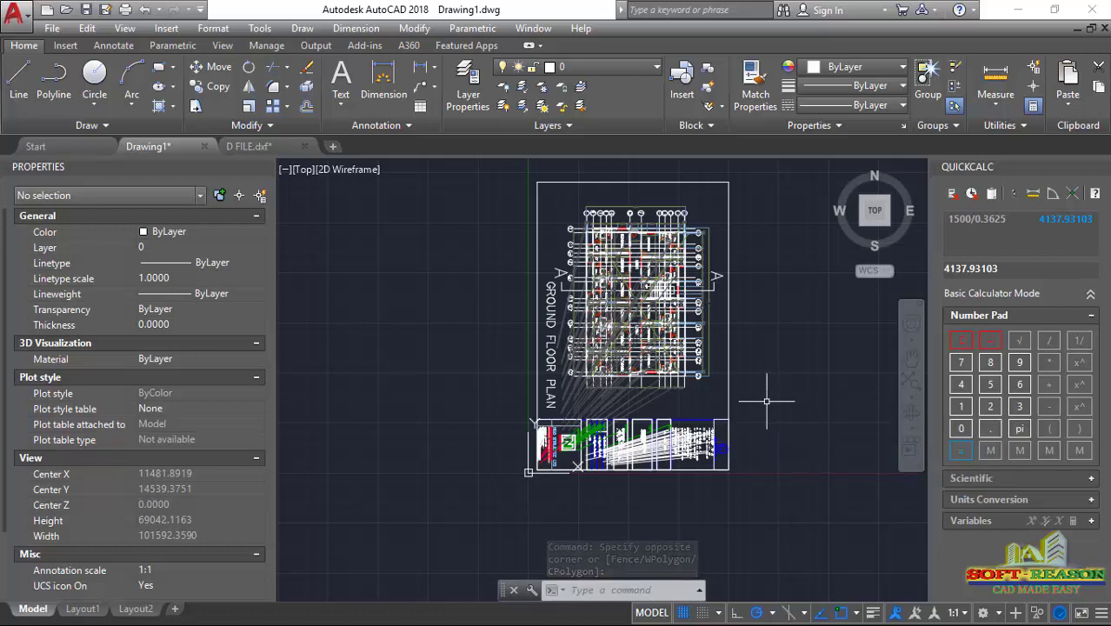
pyautogui.click(765, 401)
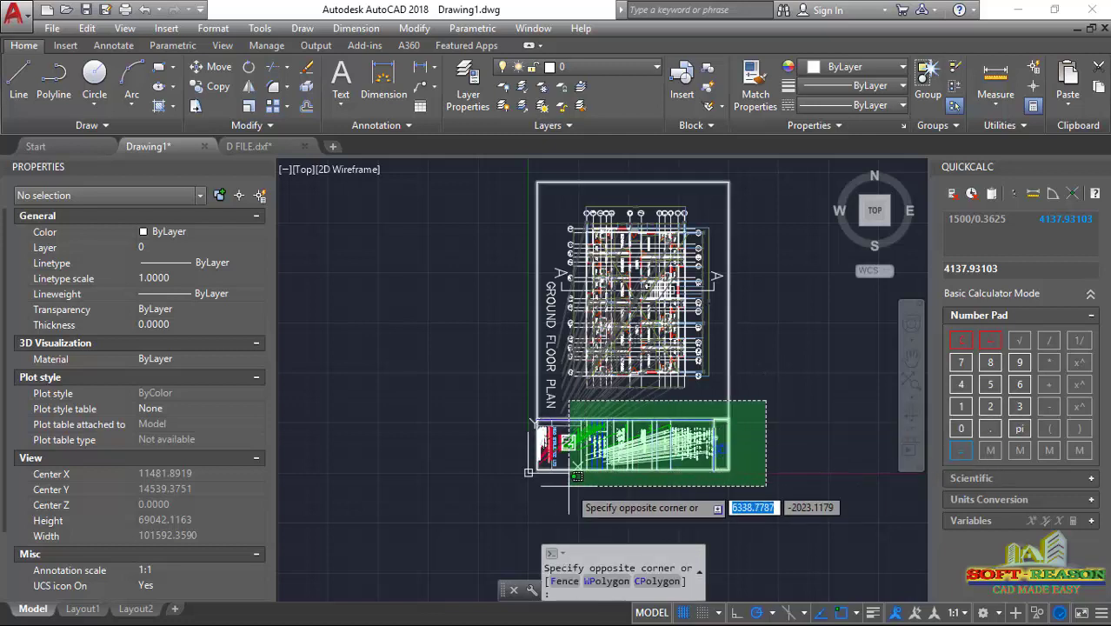
pyautogui.click(500, 489)
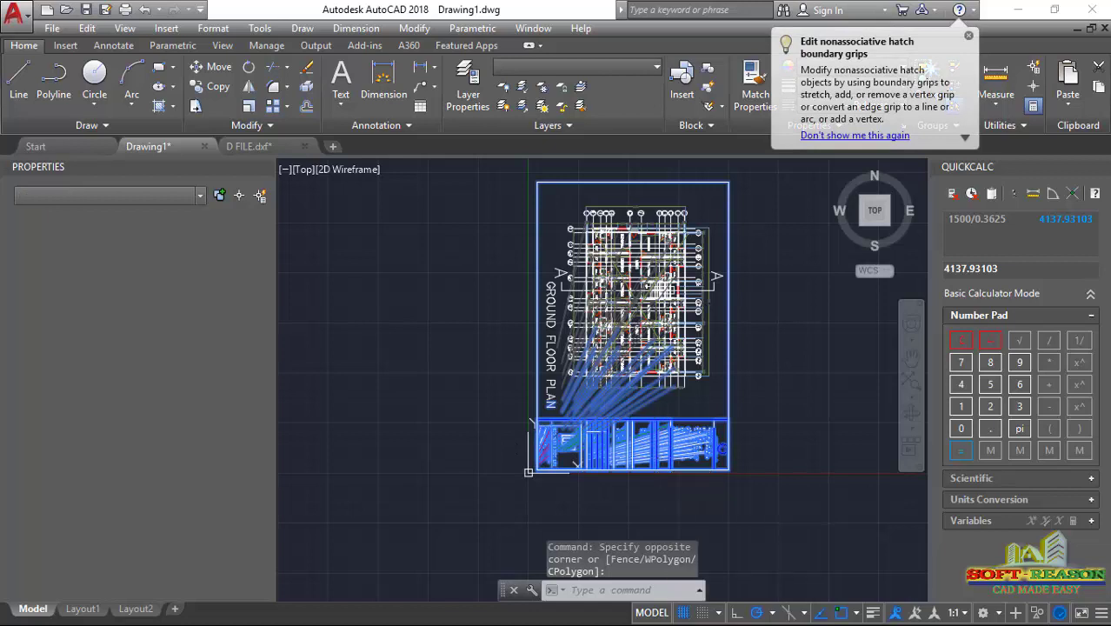
pyautogui.press('Delete')
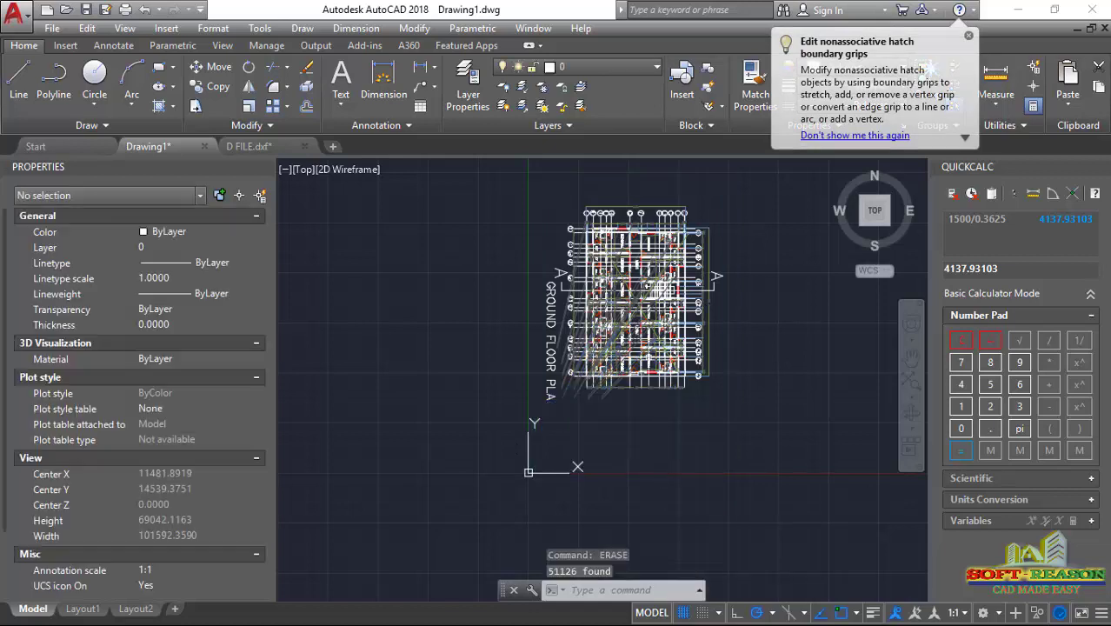
# - Erase the thick stray diagonal lines below the plan and most letters of the GROUND FLOOR PLAN title
pyautogui.scroll(2, 567, 414)
pyautogui.scroll(2, 568, 417)
pyautogui.click(578, 416)
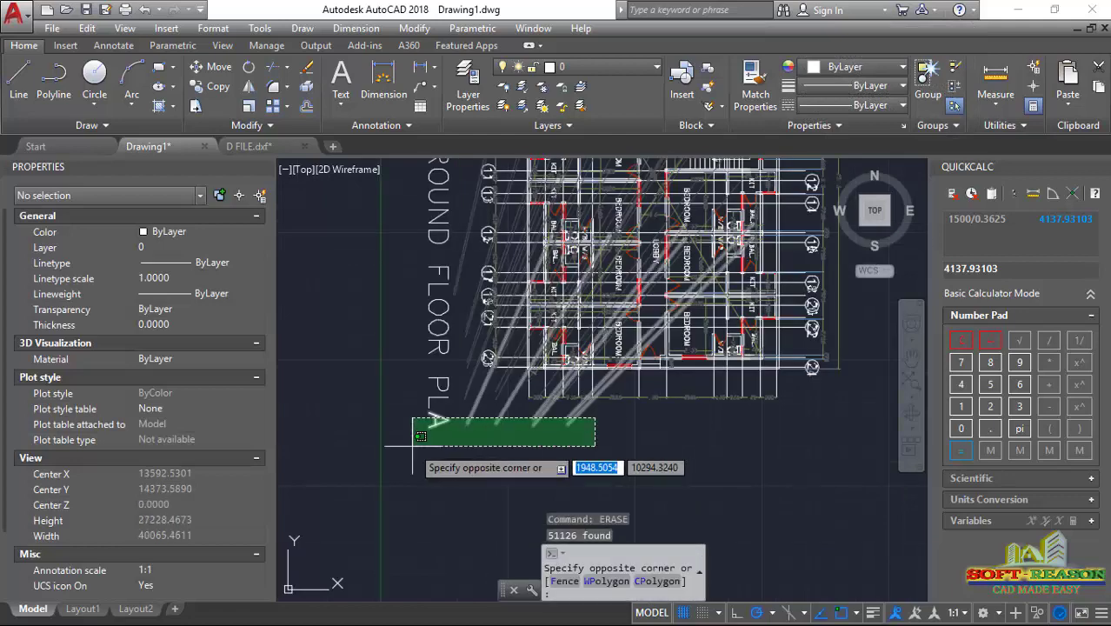
pyautogui.click(360, 447)
pyautogui.click(468, 249)
pyautogui.click(407, 309)
pyautogui.click(469, 165)
pyautogui.click(408, 261)
pyautogui.click(474, 435)
pyautogui.click(429, 309)
pyautogui.click(416, 344)
pyautogui.write('erase')
pyautogui.press('Return')
# - Erase the stray diagonal polylines crossing the grid bubbles near 21 and 23 at the plan's lower left corner
pyautogui.scroll(2, 490, 409)
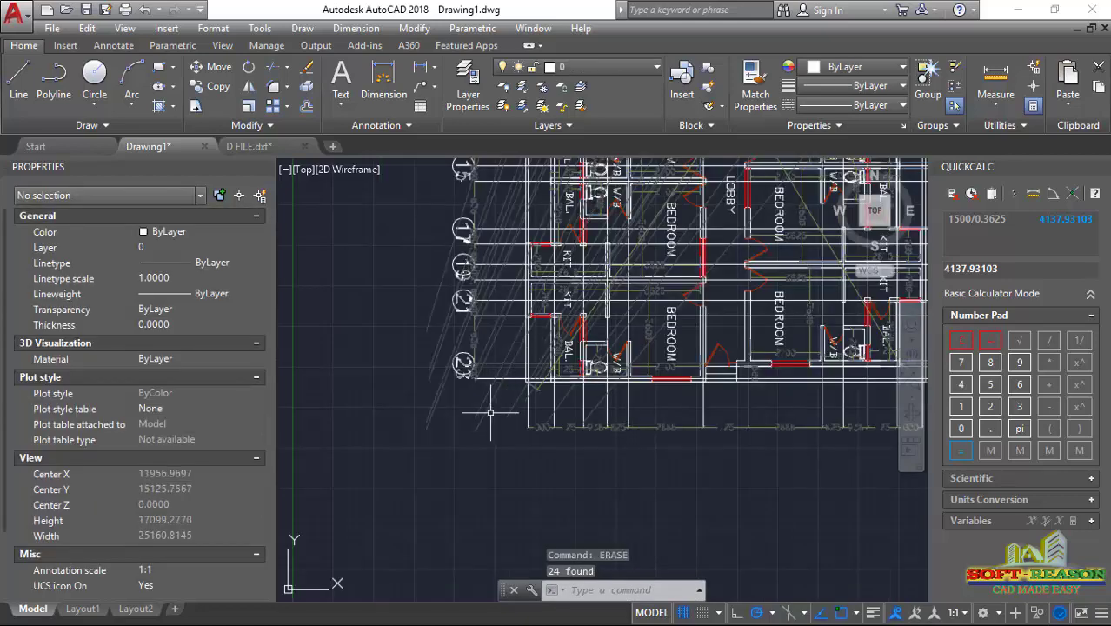
pyautogui.click(490, 409)
pyautogui.click(396, 392)
pyautogui.click(441, 331)
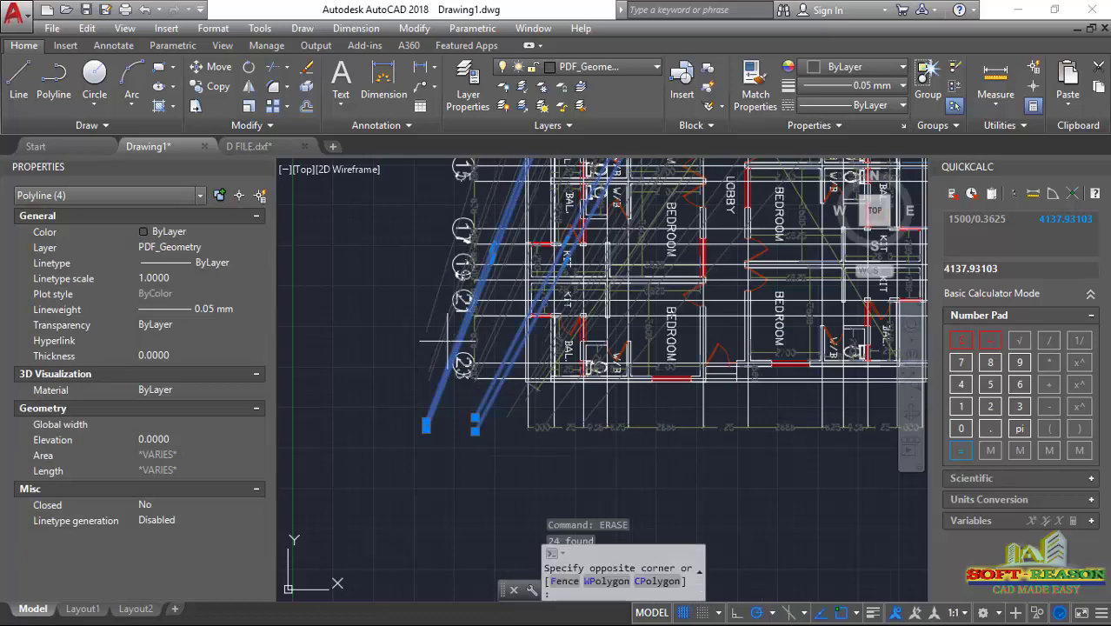
pyautogui.click(416, 300)
pyautogui.scroll(4, 464, 327)
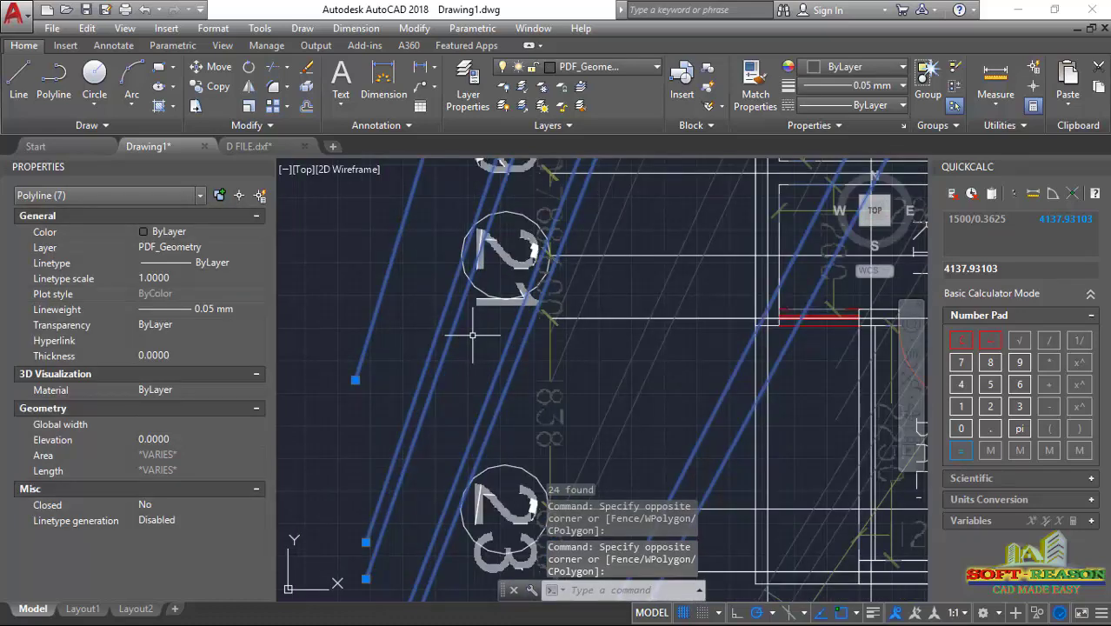
pyautogui.write('erase')
pyautogui.press('Return')
pyautogui.scroll(3, 476, 389)
pyautogui.scroll(-3, 500, 392)
pyautogui.middleClick(499, 392)
pyautogui.middleClick(499, 392)
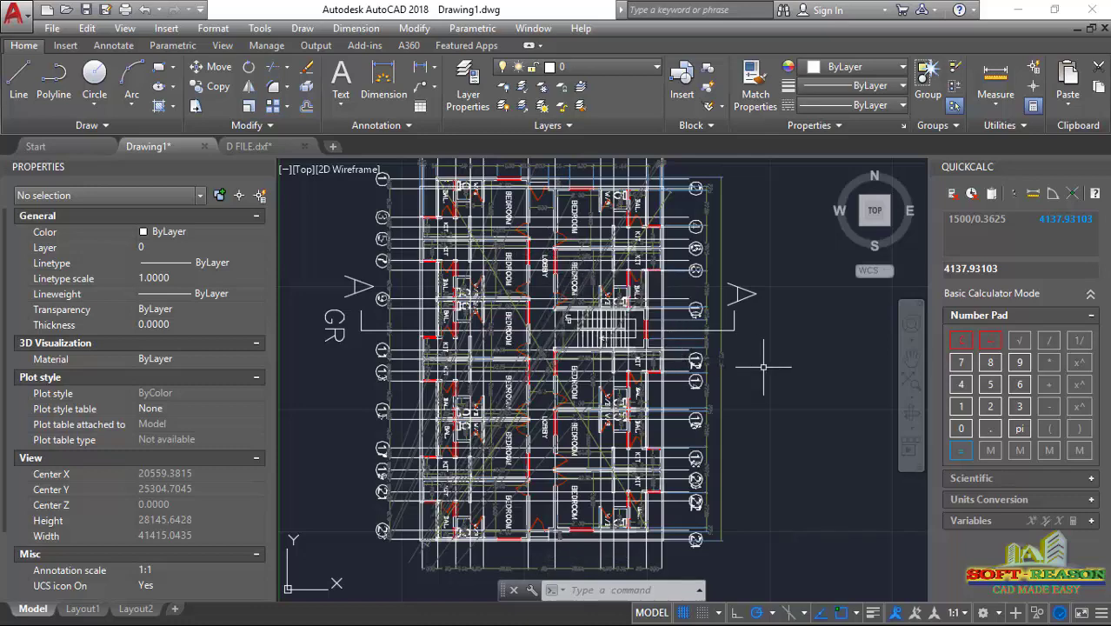
# - Switch to the D FILE.dxf drawing and examine its plan and its layers in the Layer Properties Manager
pyautogui.click(249, 146)
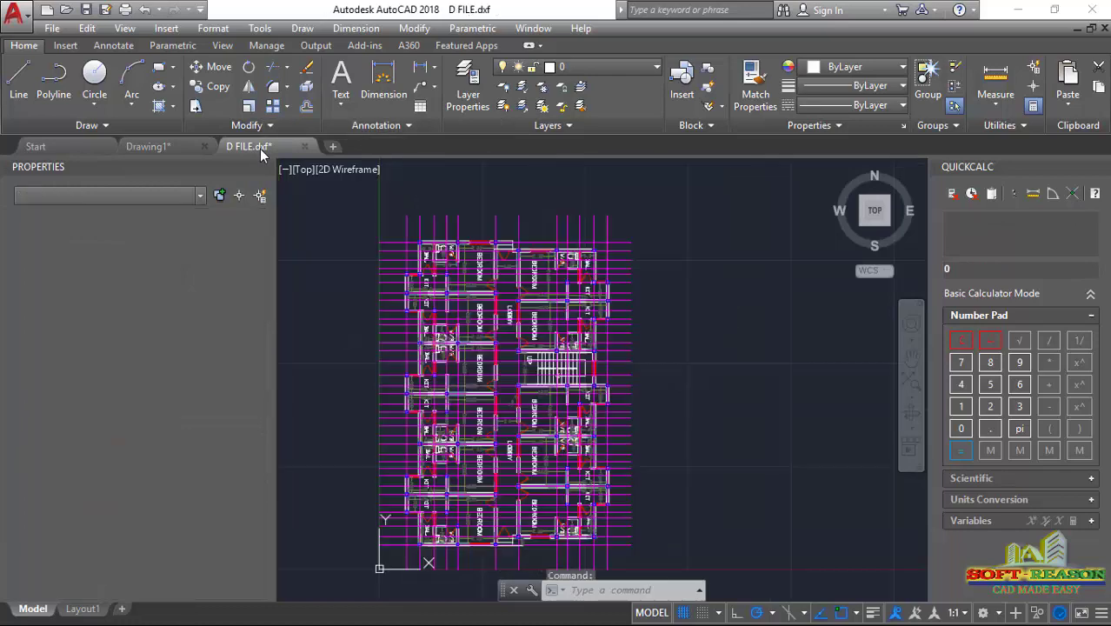
pyautogui.scroll(3, 553, 346)
pyautogui.scroll(-5, 553, 345)
pyautogui.scroll(5, 553, 346)
pyautogui.scroll(-2, 553, 346)
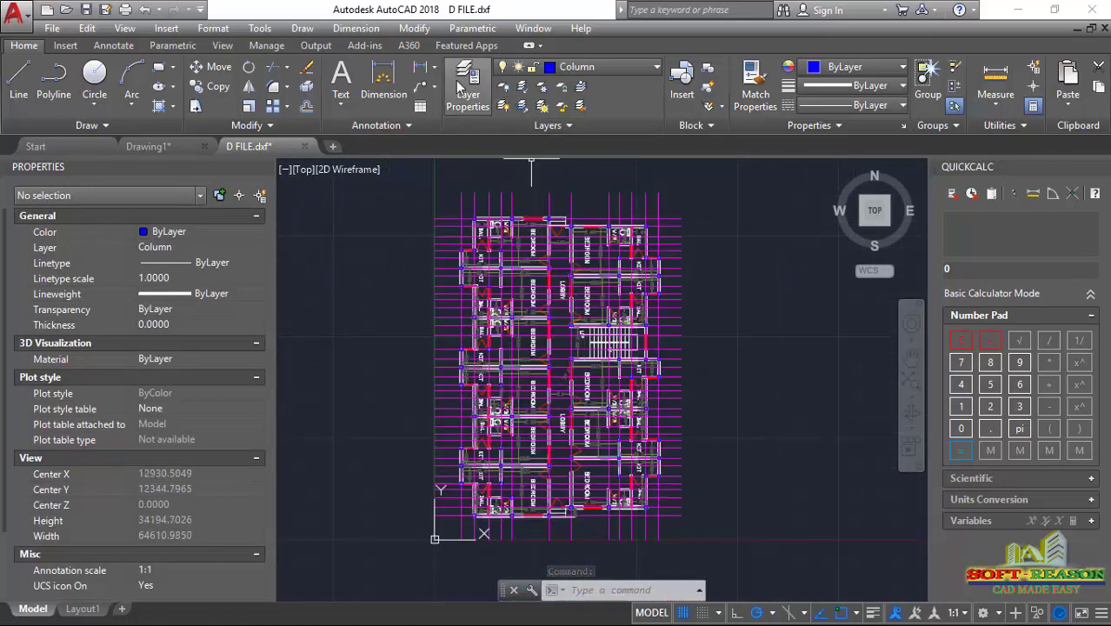
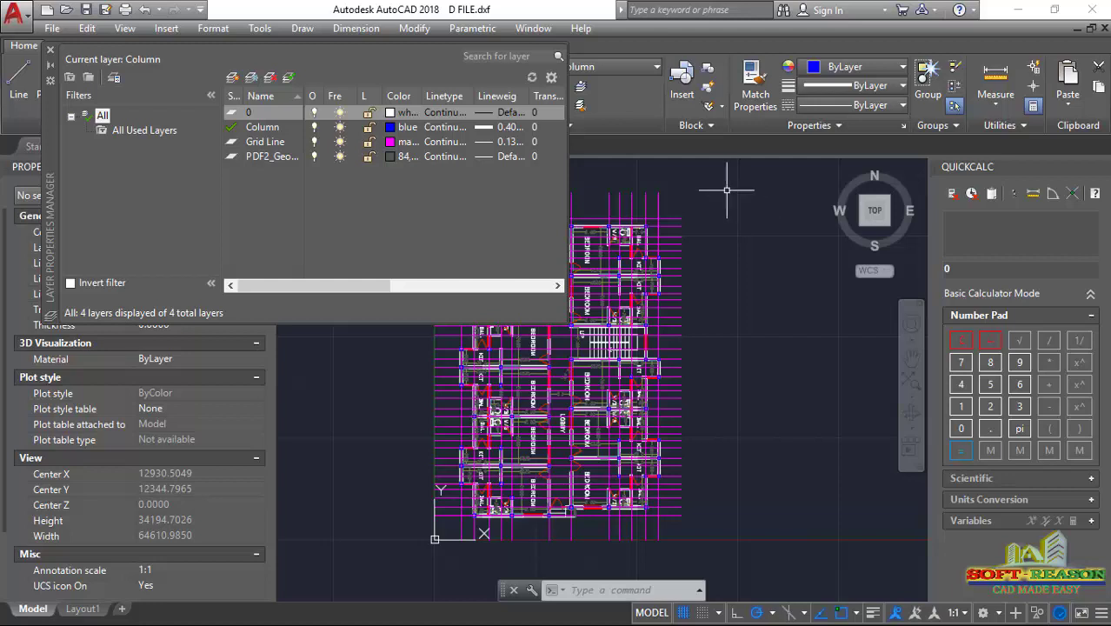
pyautogui.click(712, 202)
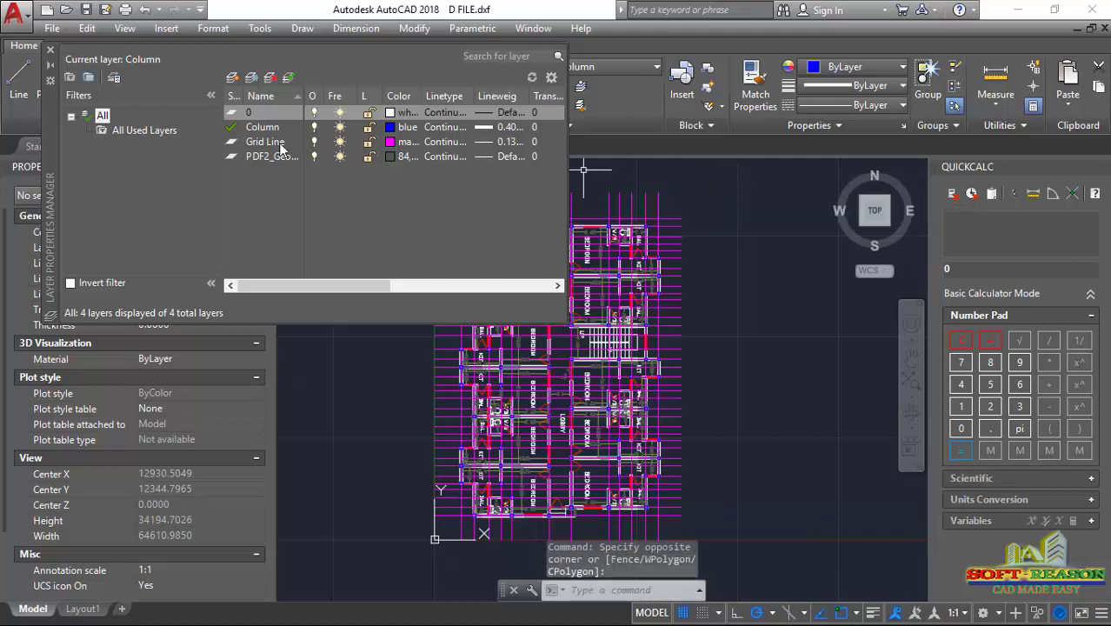
# - Close the layer manager, then compare the layer of Drawing1's two grid lines near bubbles 3 and 4 with D FILE.dxf
pyautogui.click(50, 50)
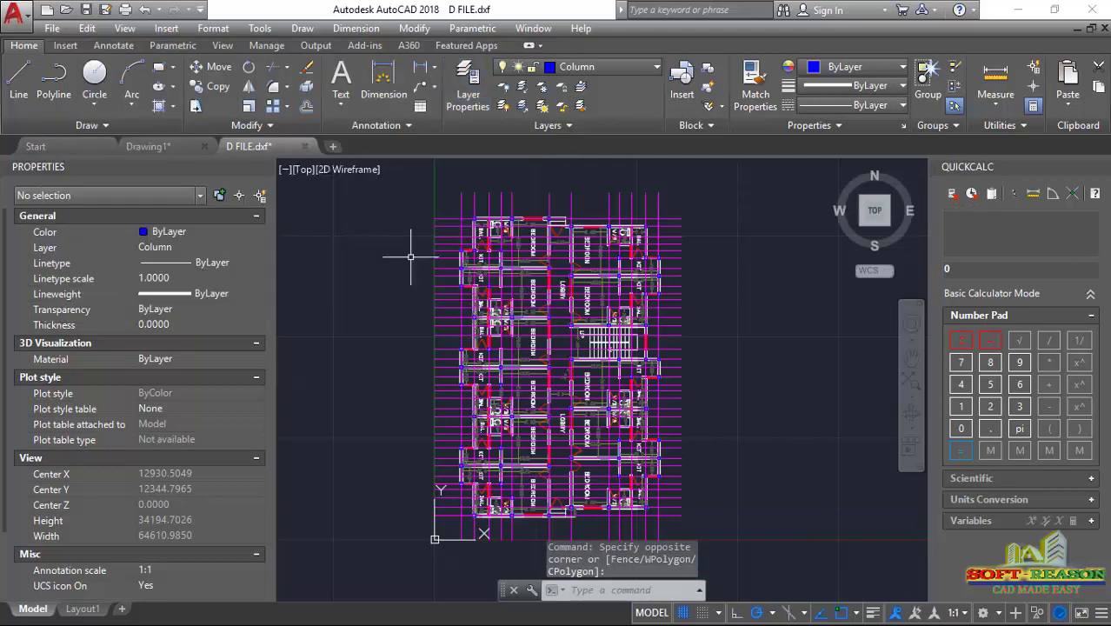
pyautogui.click(148, 148)
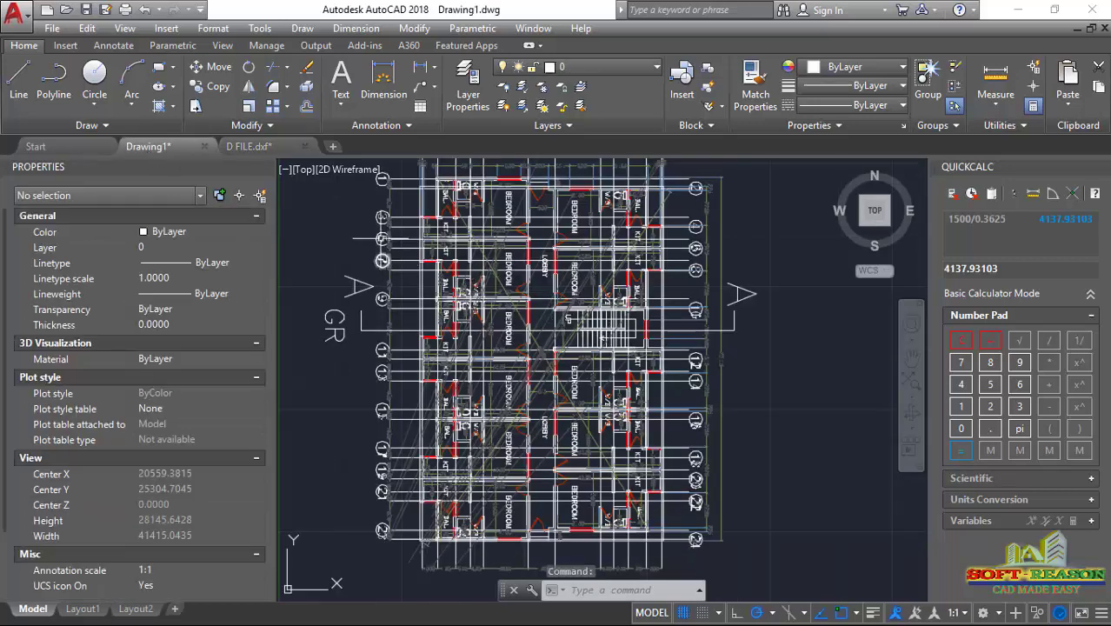
pyautogui.scroll(3, 382, 233)
pyautogui.click(391, 188)
pyautogui.click(869, 262)
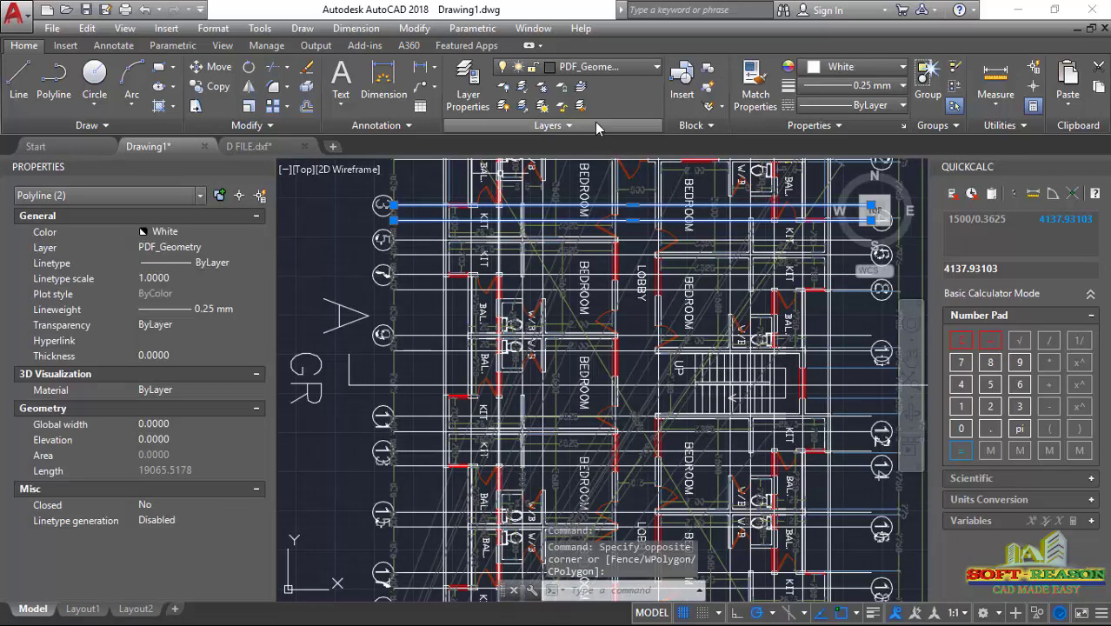
pyautogui.click(607, 67)
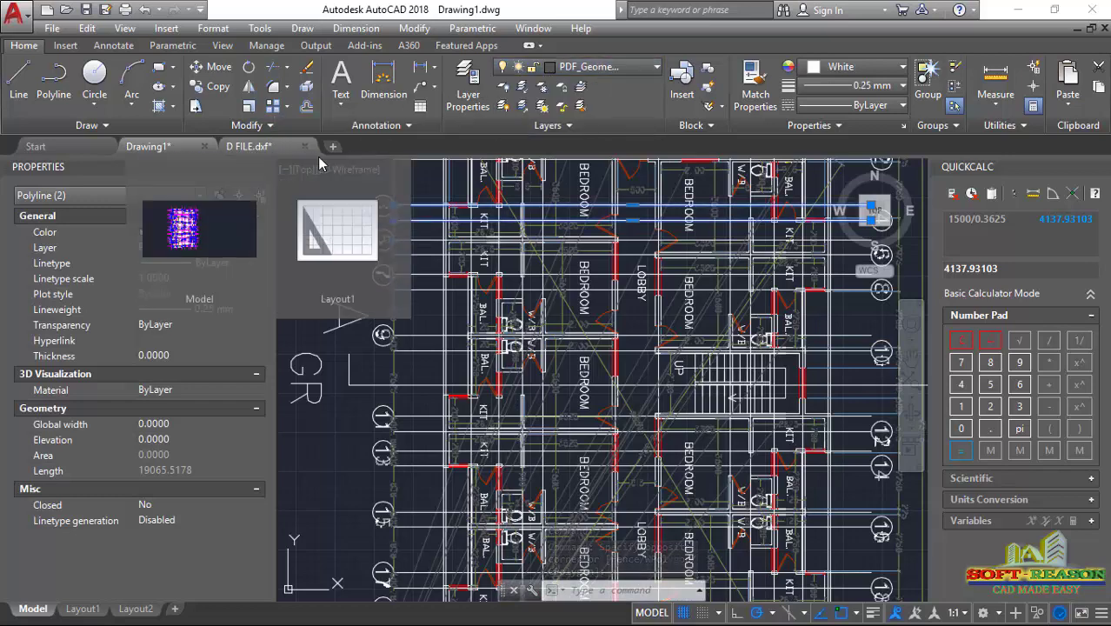
pyautogui.click(248, 146)
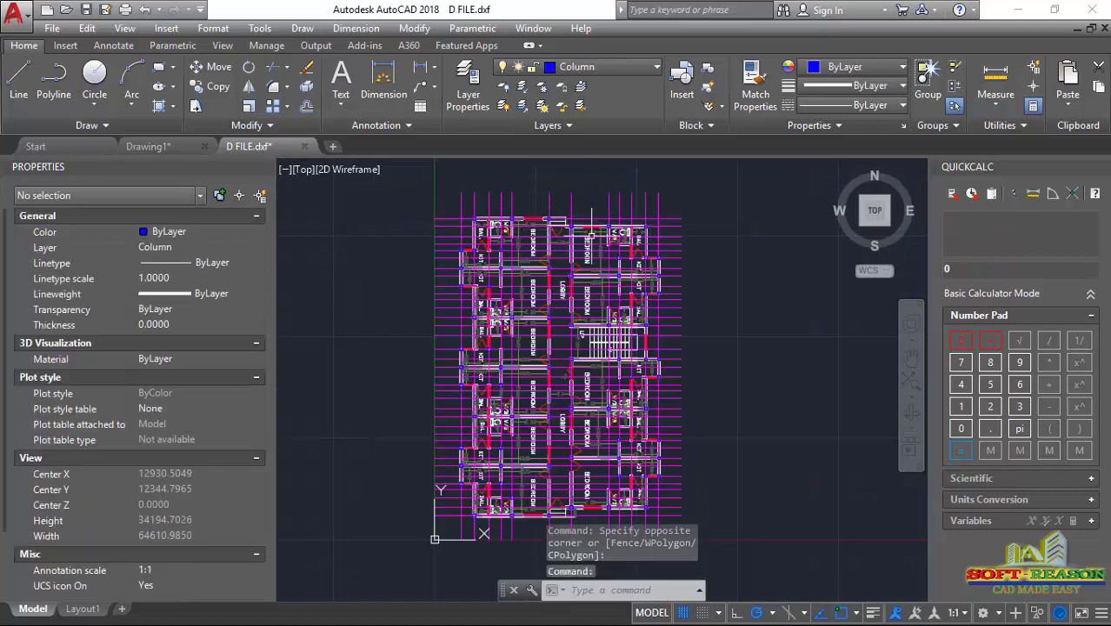
# - Return to Drawing1 and erase the numbered grid bubbles along the plan's left side together with the left section mark A
pyautogui.click(161, 150)
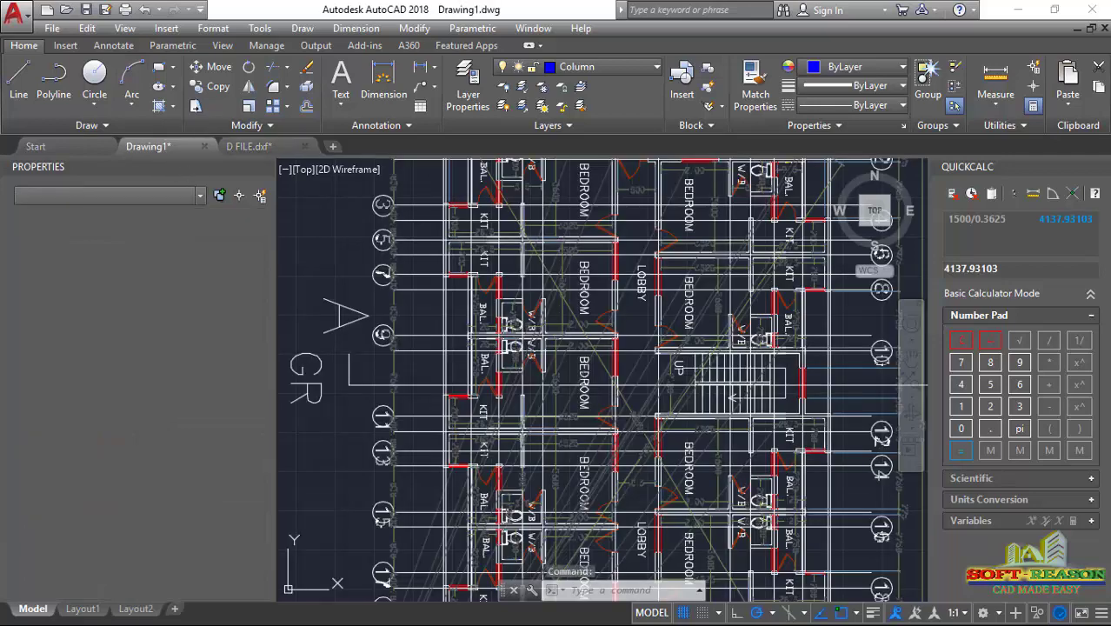
pyautogui.scroll(-6, 416, 279)
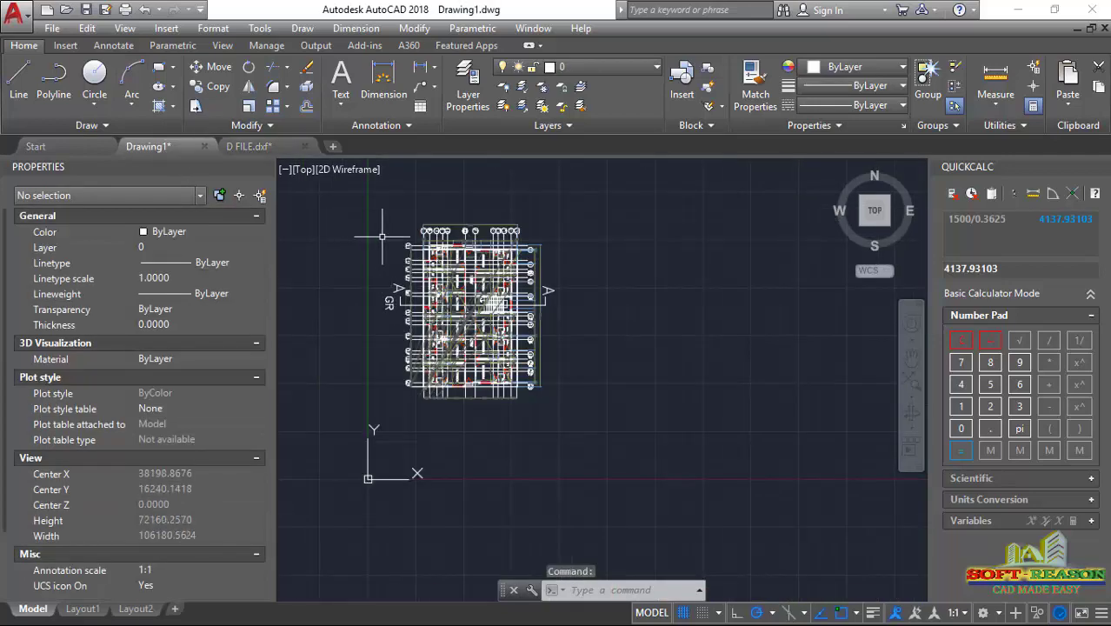
pyautogui.scroll(3, 381, 236)
pyautogui.click(387, 236)
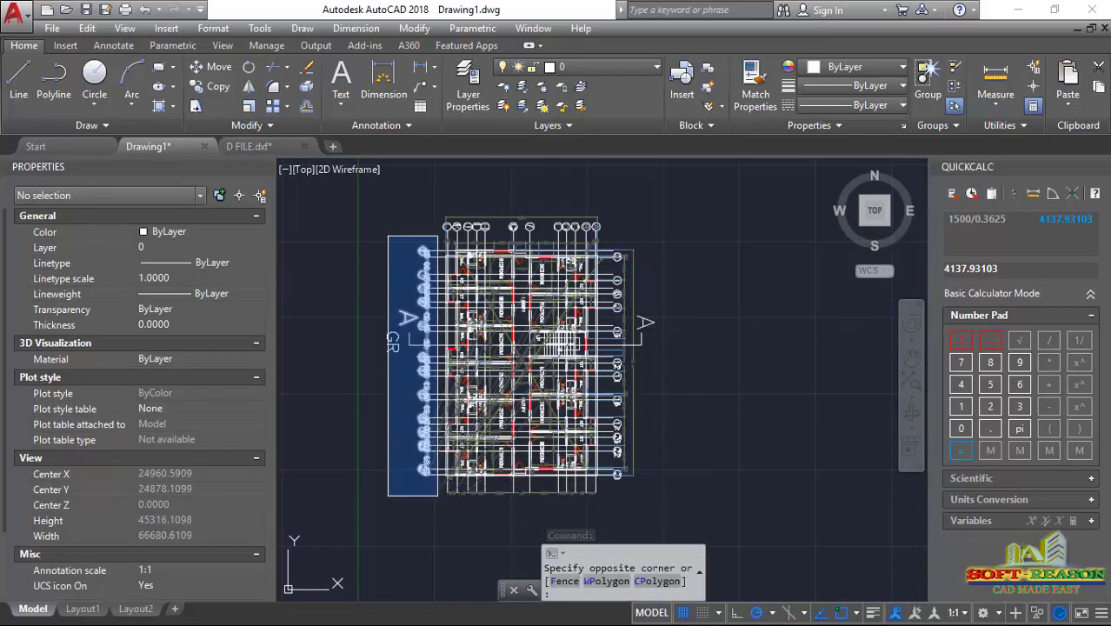
pyautogui.click(437, 496)
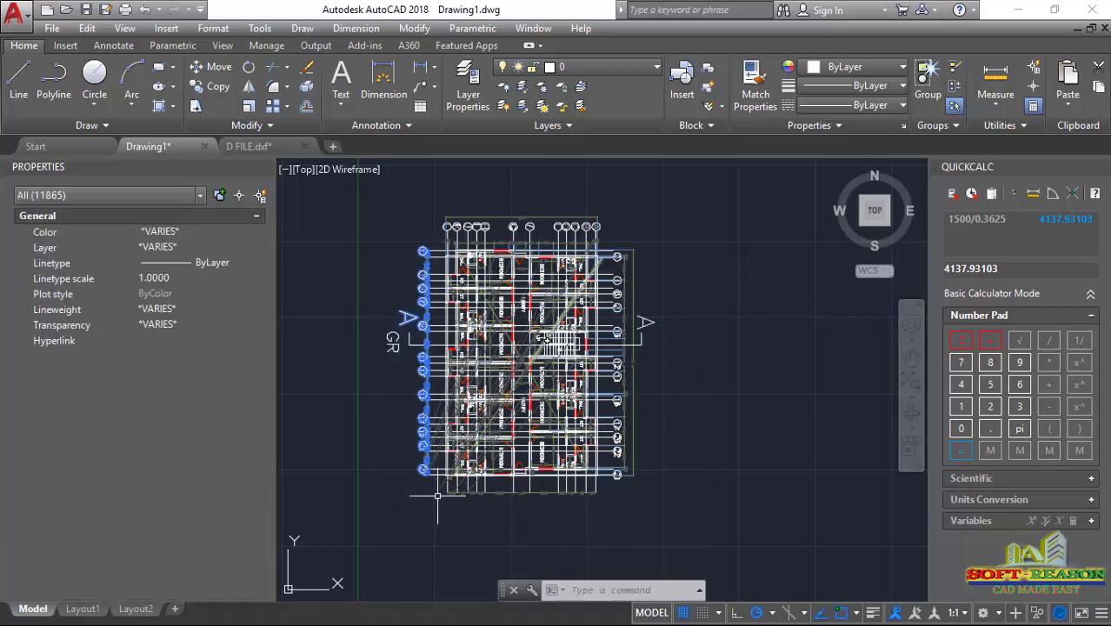
pyautogui.press('Delete')
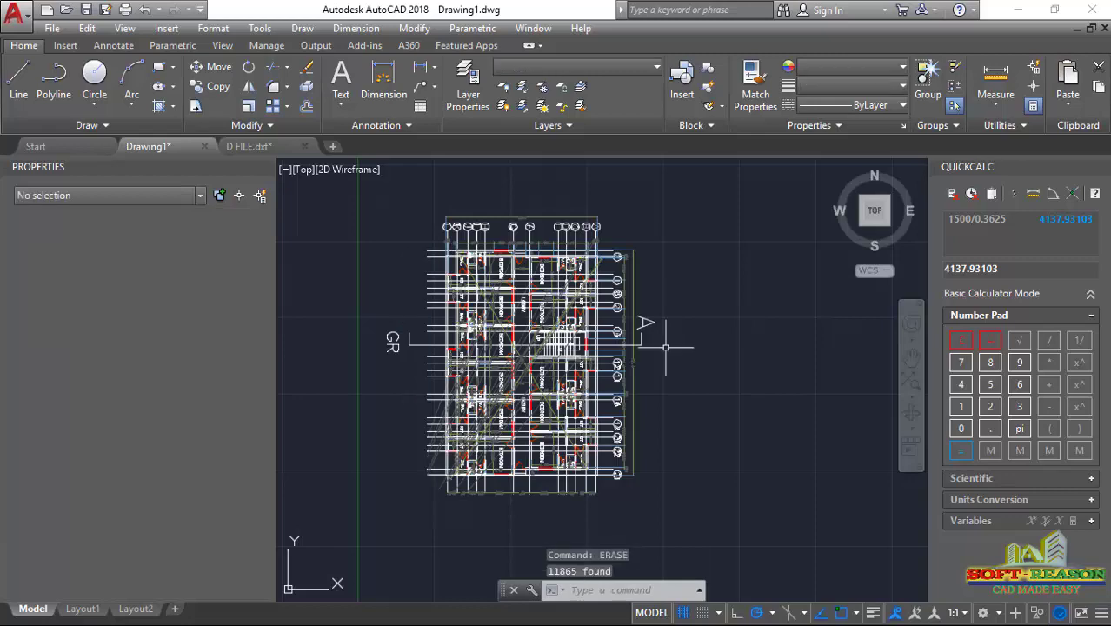
# - Examine the lettered grid bubbles above the plan and check the layer assigned to the topmost horizontal grid line
pyautogui.scroll(2, 441, 343)
pyautogui.scroll(-2, 521, 382)
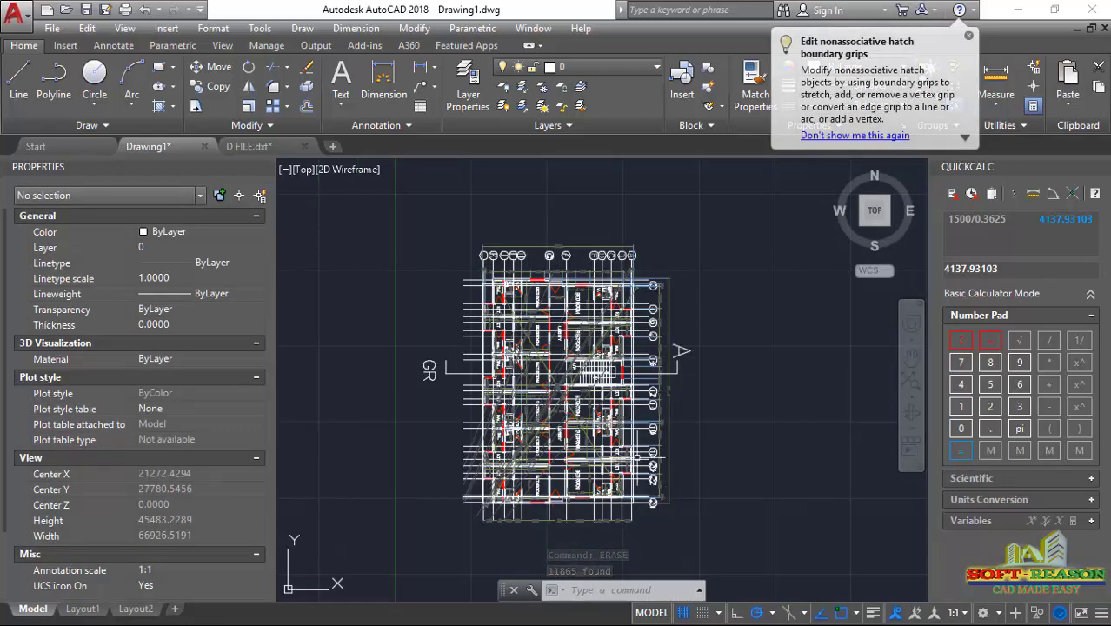
pyautogui.scroll(6, 511, 252)
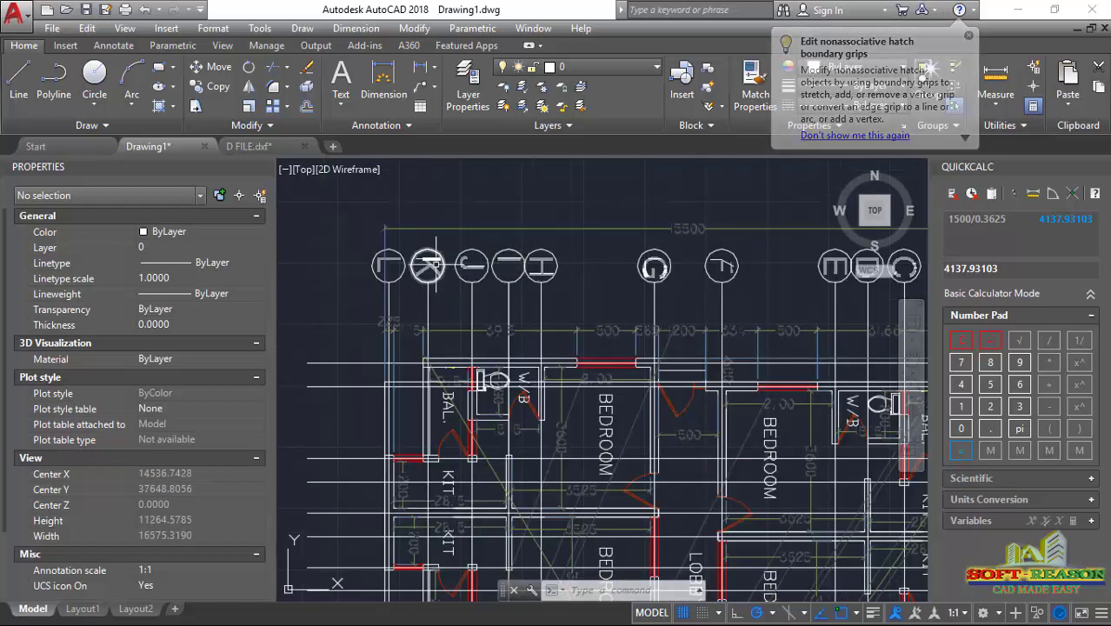
pyautogui.scroll(2, 427, 266)
pyautogui.scroll(-2, 427, 266)
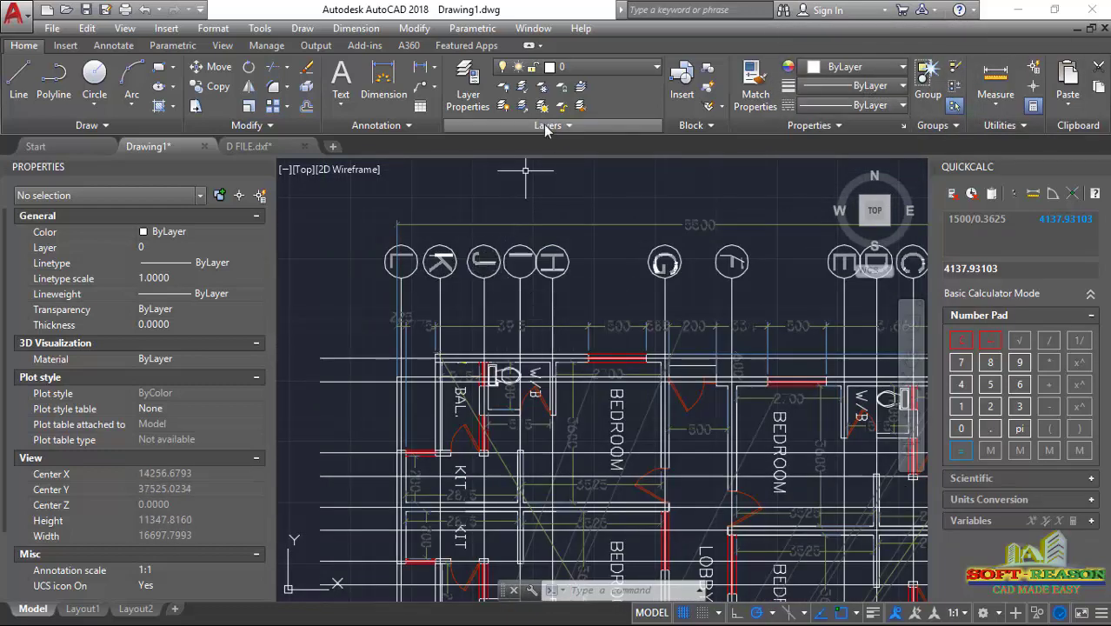
pyautogui.click(321, 371)
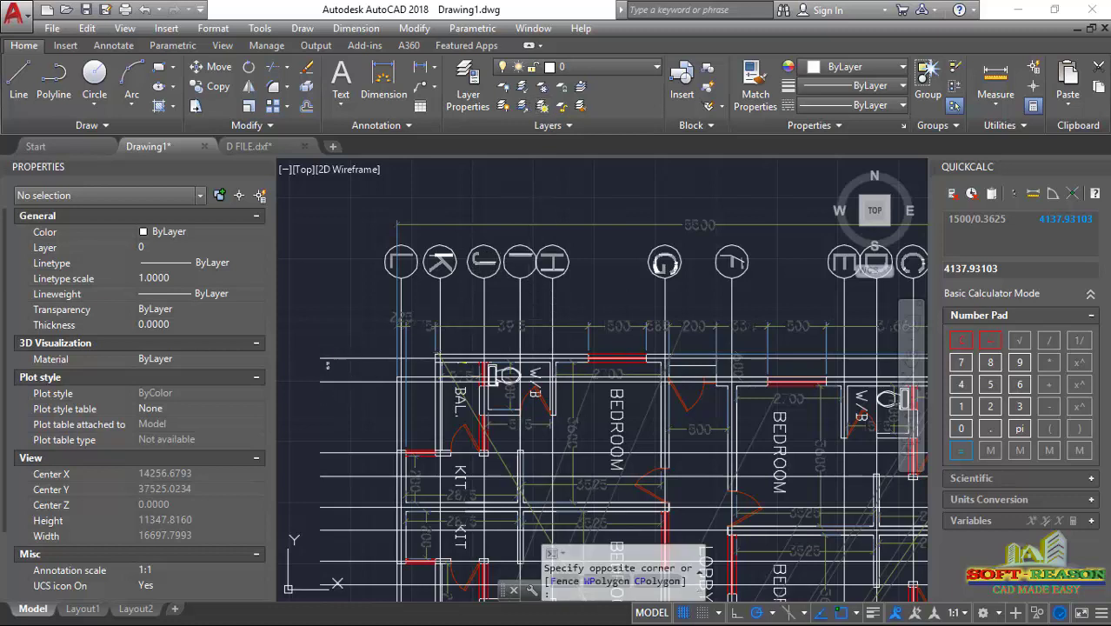
pyautogui.click(311, 348)
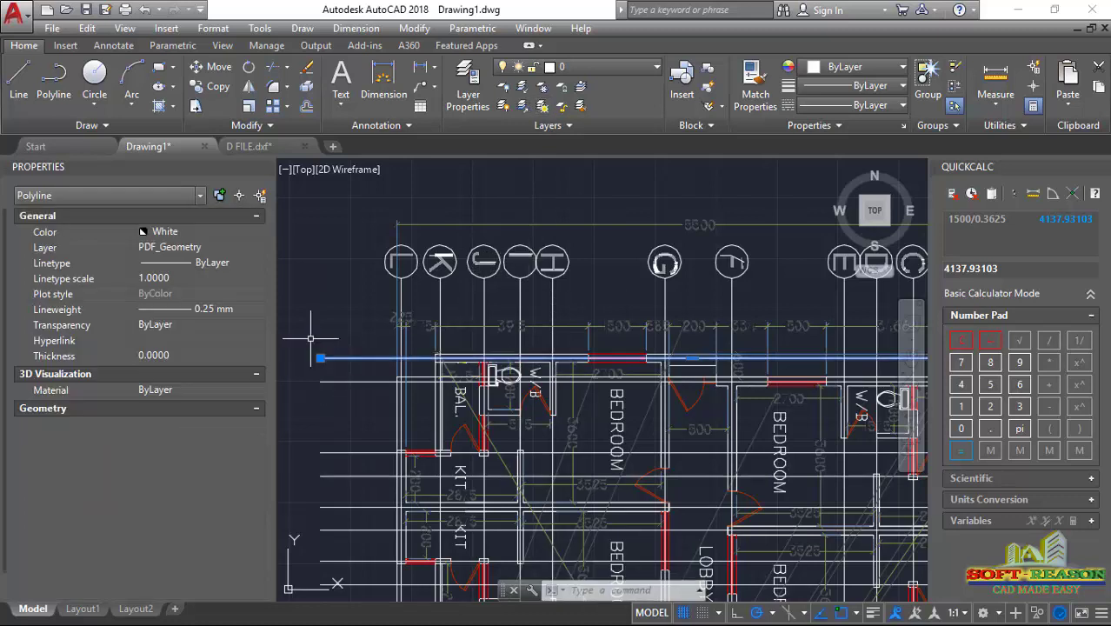
pyautogui.click(599, 67)
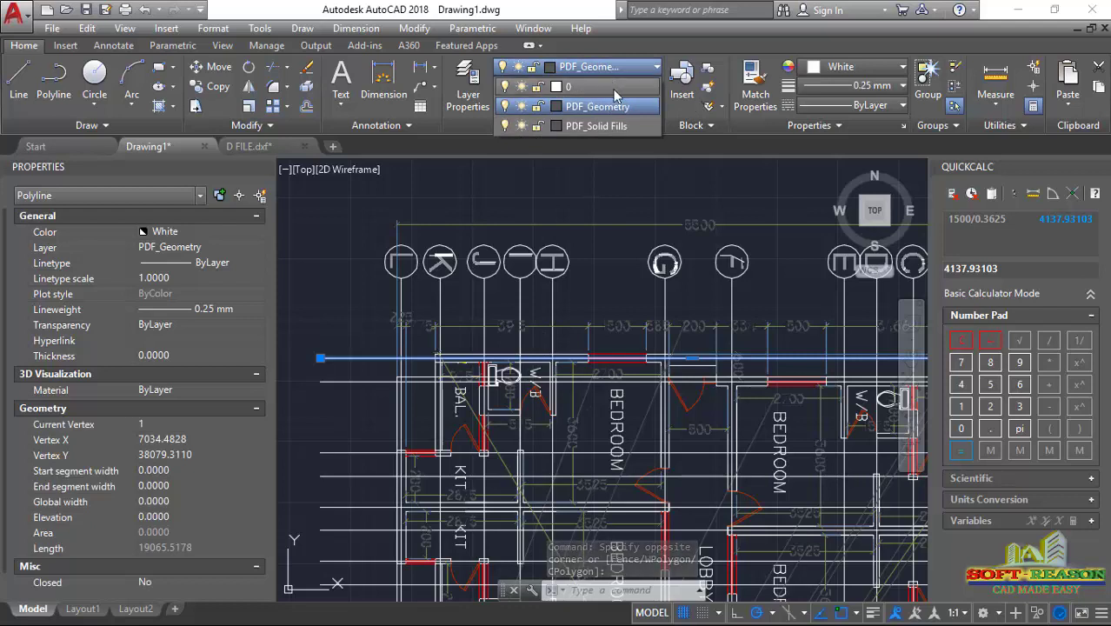
pyautogui.click(334, 320)
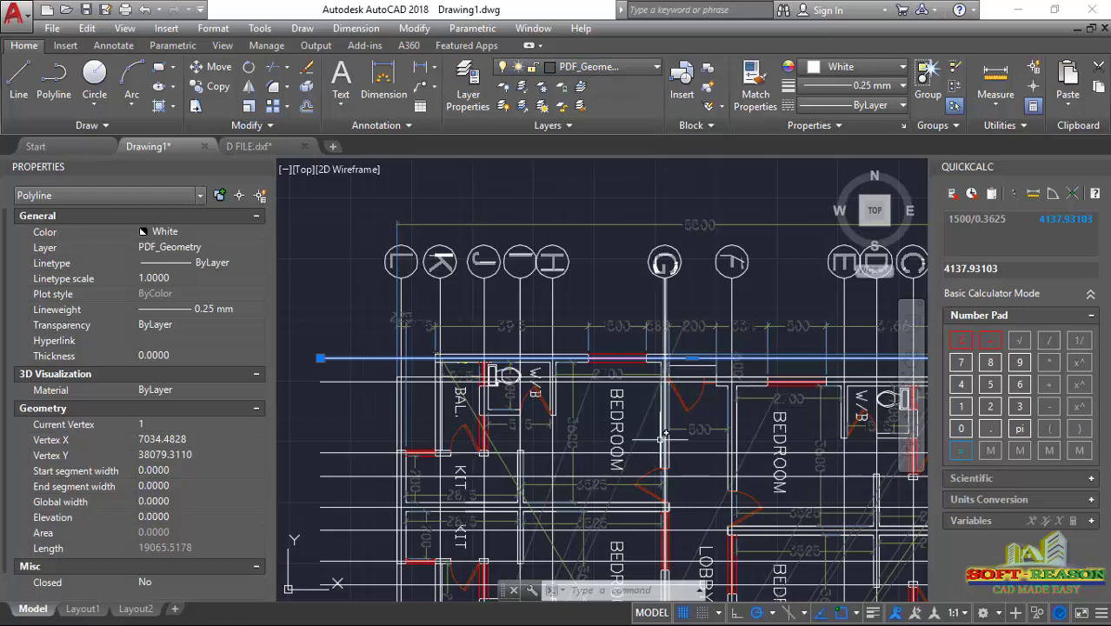
# - Switch to D FILE.dxf and inspect the properties of the square column at the plan's upper left corner
pyautogui.click(246, 146)
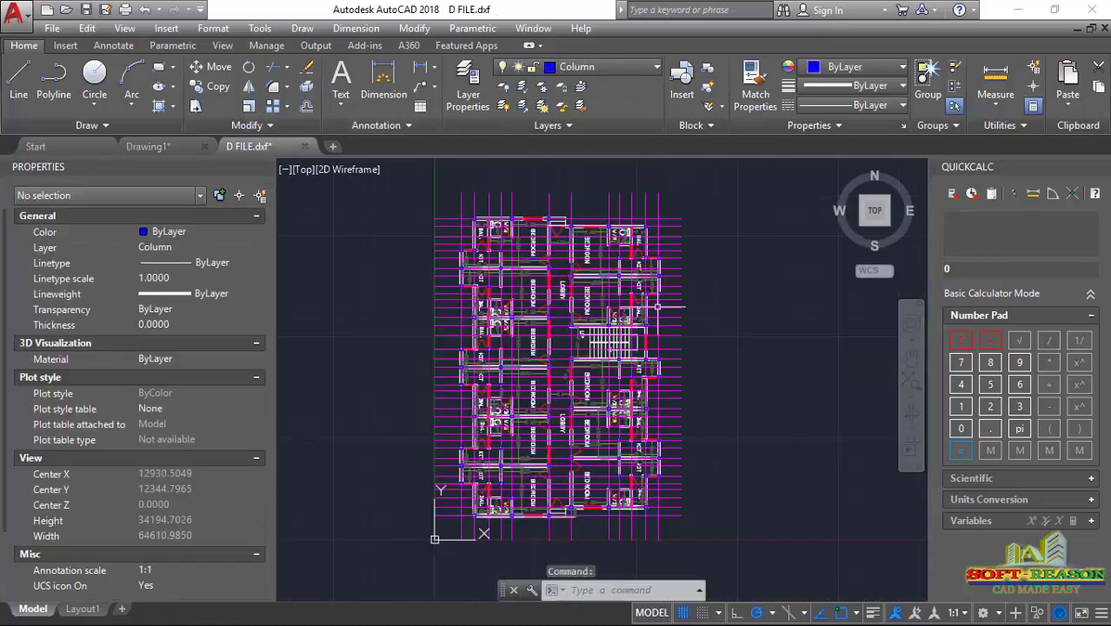
pyautogui.scroll(3, 488, 240)
pyautogui.scroll(3, 476, 202)
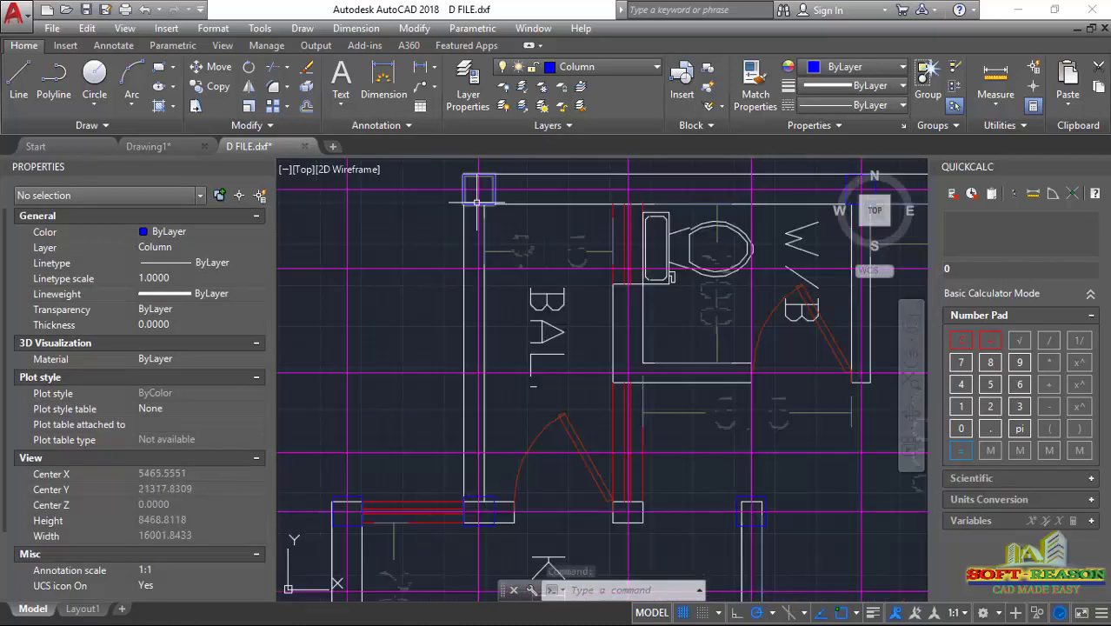
pyautogui.scroll(2, 476, 202)
pyautogui.click(439, 200)
pyautogui.scroll(-1, 452, 265)
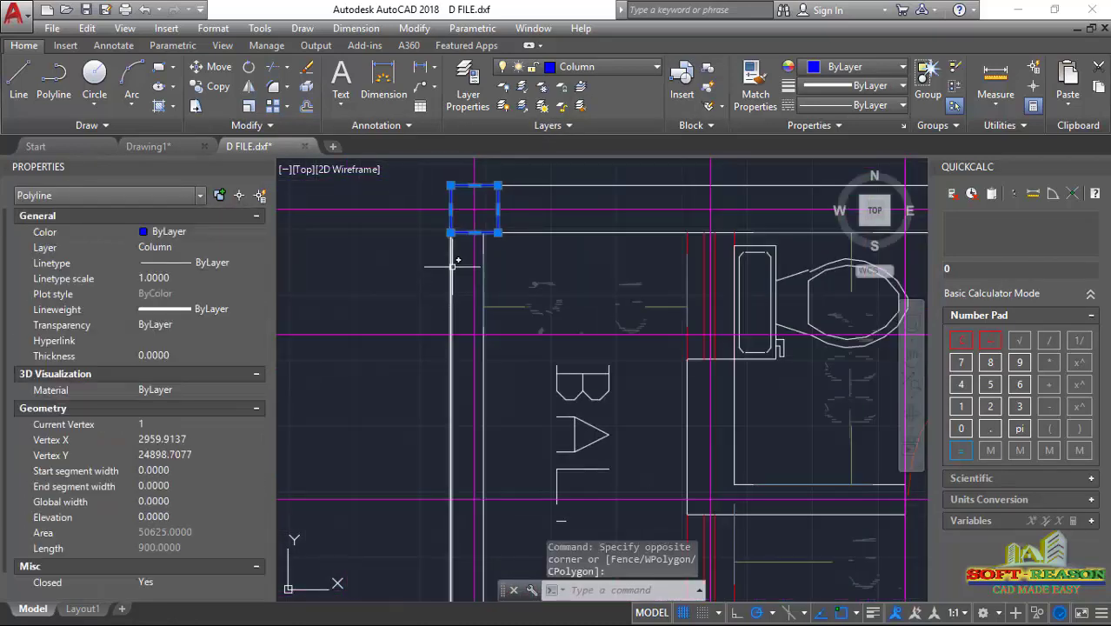
pyautogui.scroll(-2, 452, 265)
pyautogui.scroll(-2, 483, 240)
pyautogui.press('Escape')
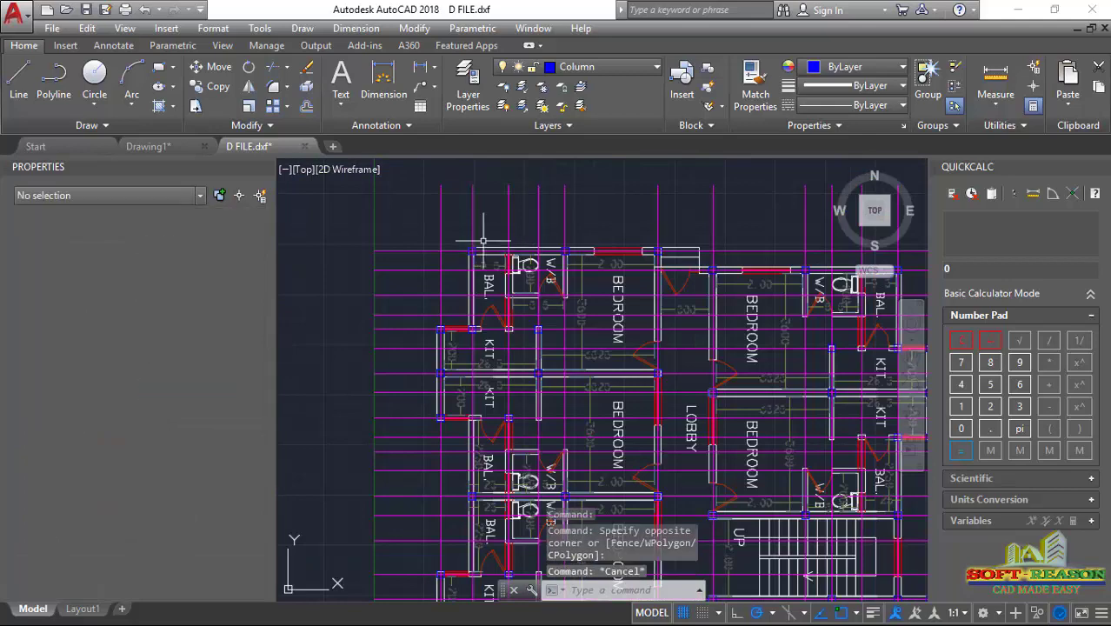
# - Inspect the layer and extent of the vertical grid line running through the upper left corner column
pyautogui.click(483, 241)
pyautogui.click(458, 225)
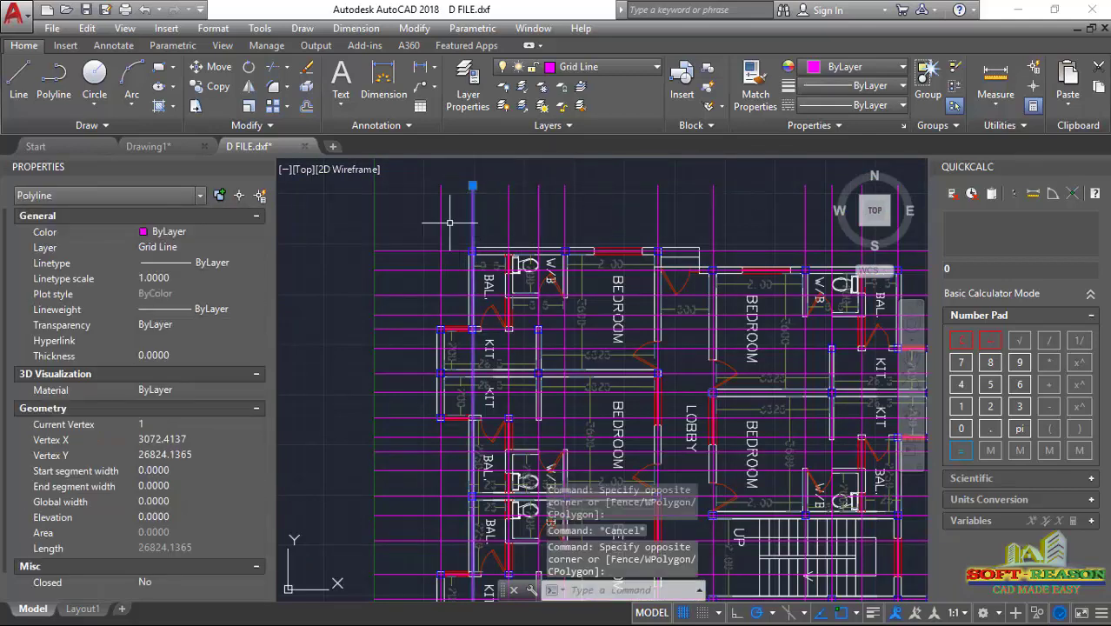
pyautogui.scroll(2, 449, 222)
pyautogui.scroll(-4, 573, 217)
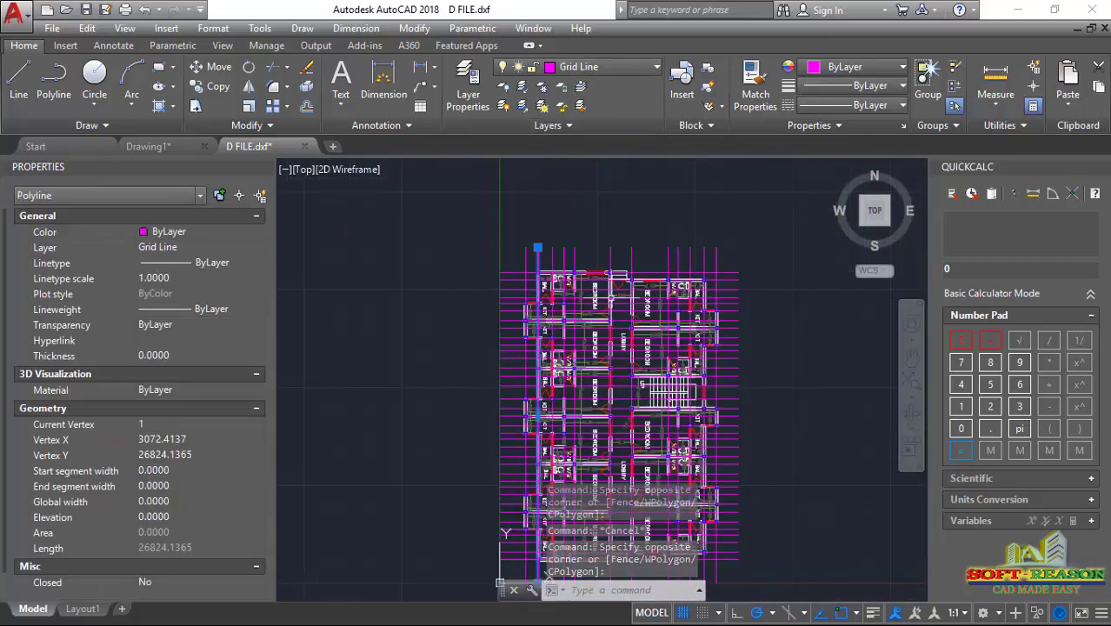
pyautogui.scroll(3, 550, 291)
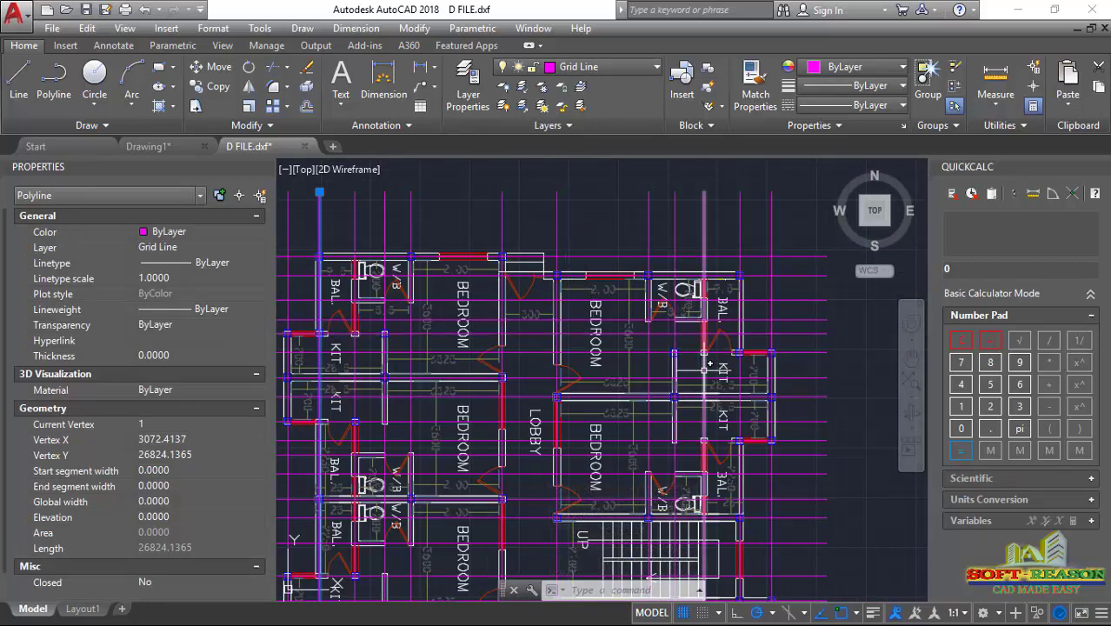
pyautogui.scroll(-3, 756, 279)
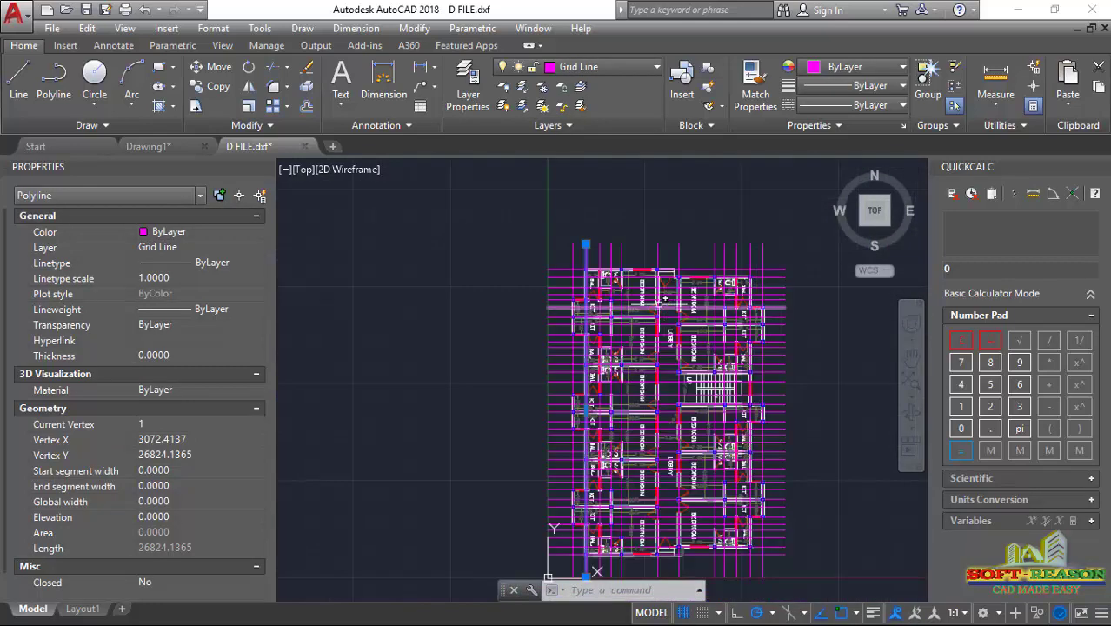
pyautogui.scroll(3, 560, 276)
pyautogui.press('Escape')
# - Examine how the columns sit on the grid line intersections across the whole plan
pyautogui.click(557, 274)
pyautogui.scroll(6, 552, 252)
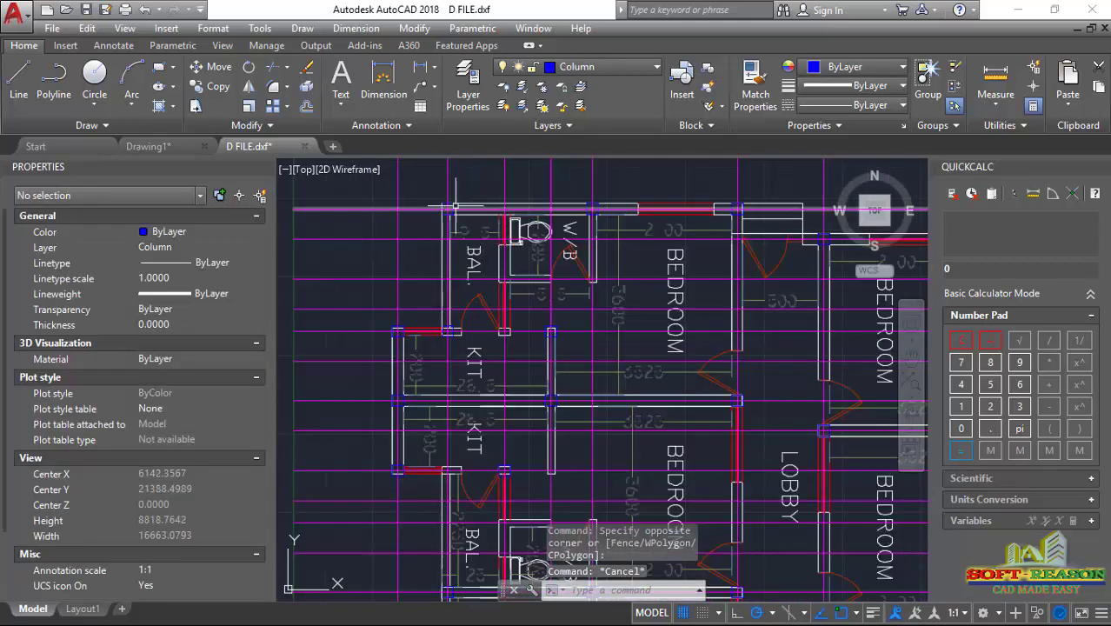
pyautogui.press('Escape')
pyautogui.scroll(-8, 745, 228)
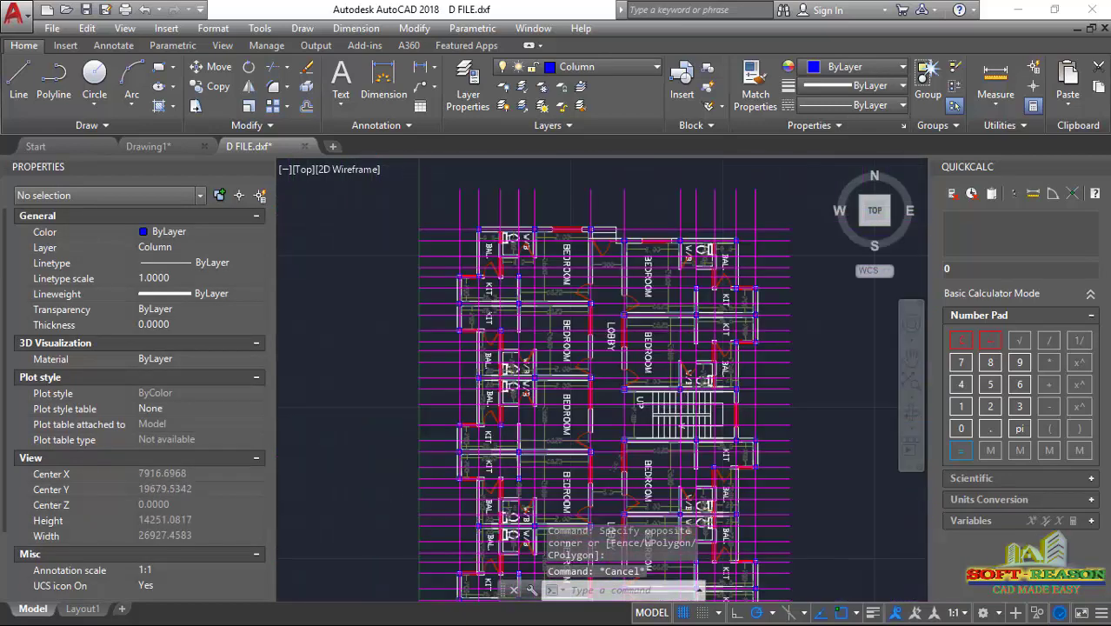
pyautogui.scroll(3, 558, 392)
pyautogui.scroll(-3, 559, 392)
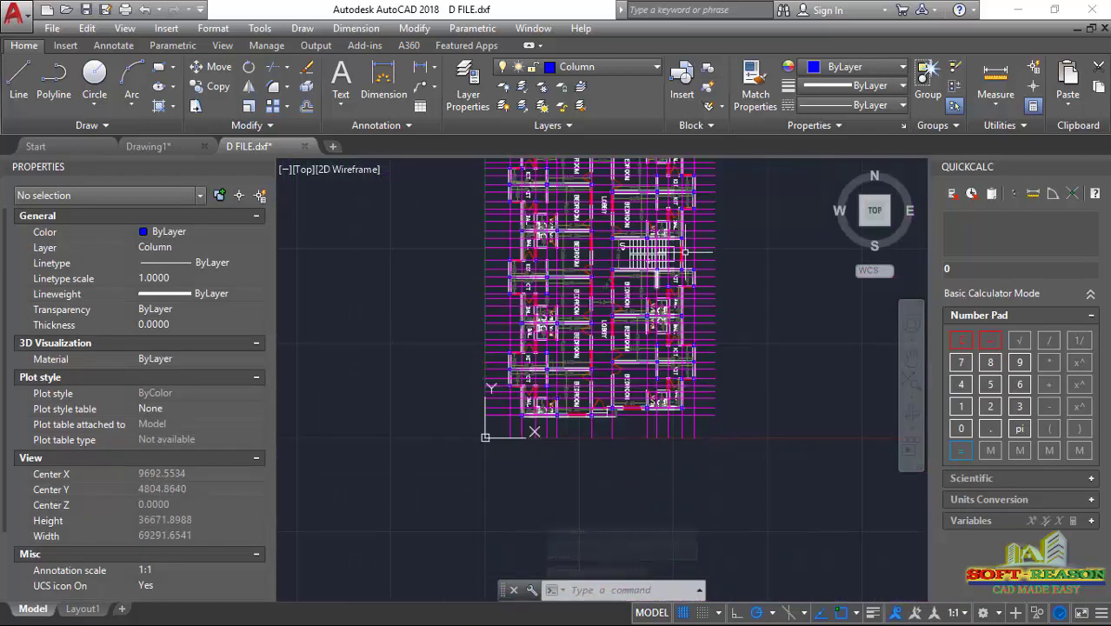
pyautogui.scroll(2, 579, 276)
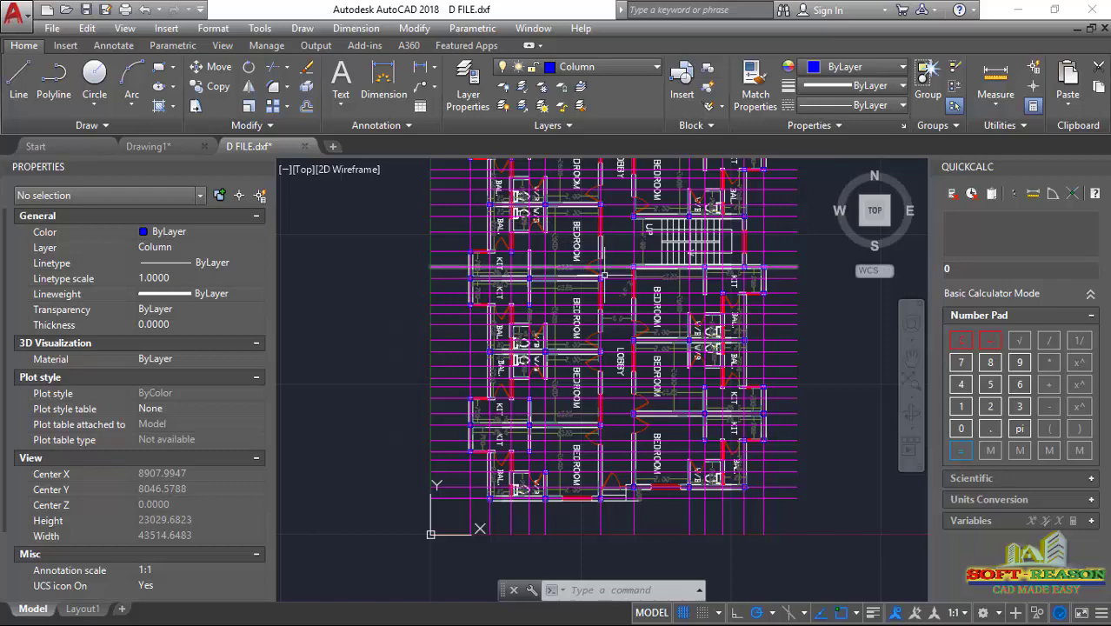
pyautogui.scroll(-2, 456, 533)
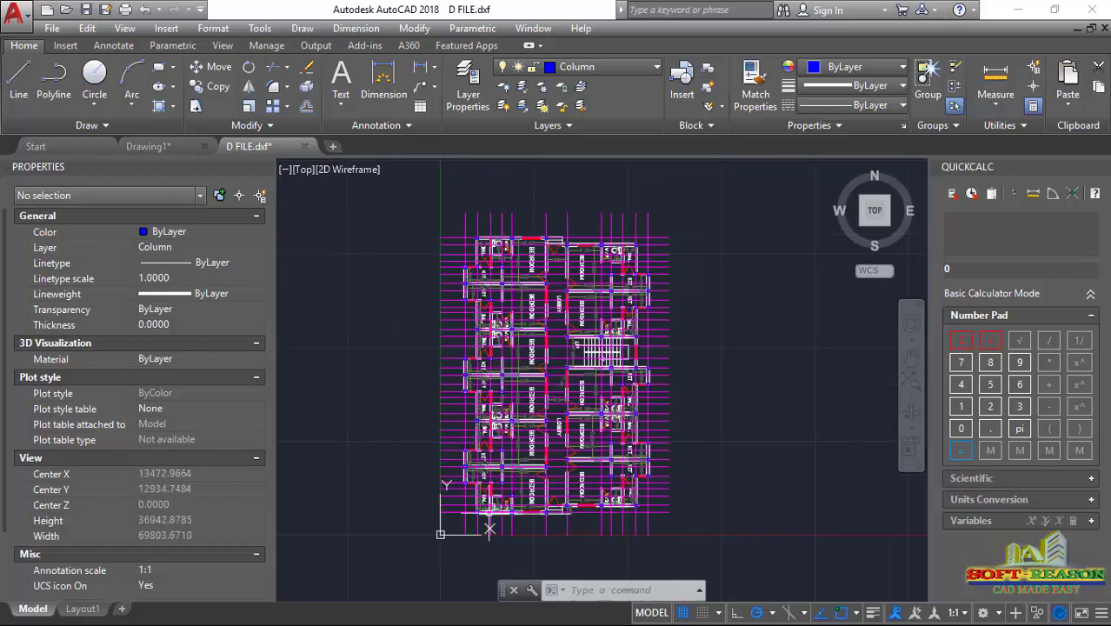
# - Select the whole plan with its grid lines and check where its lower left corner sits relative to the origin
pyautogui.click(677, 213)
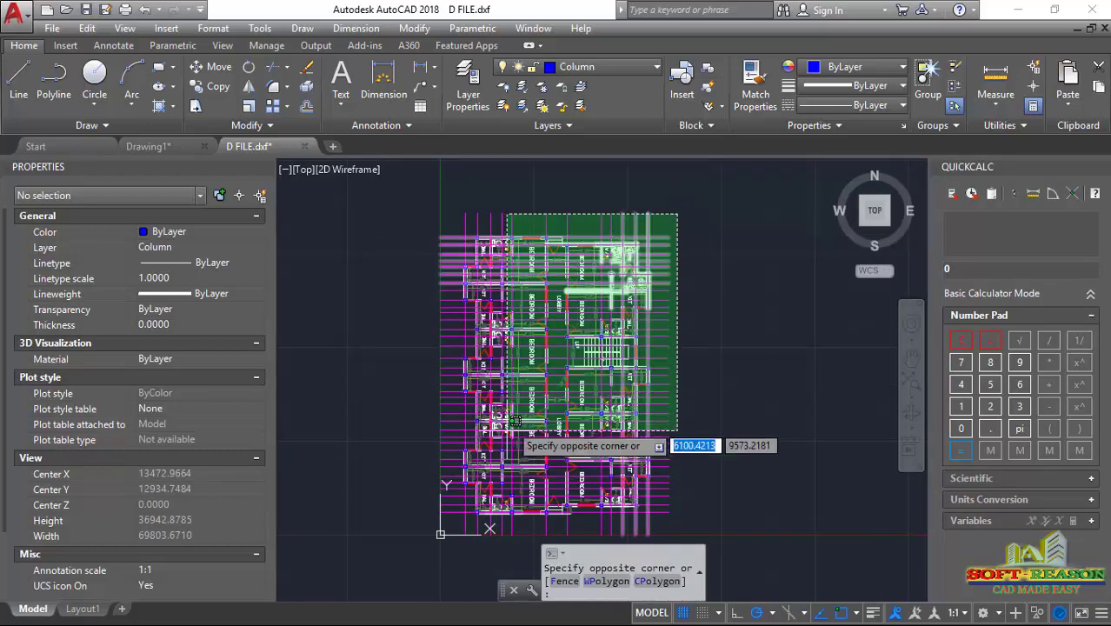
pyautogui.click(448, 533)
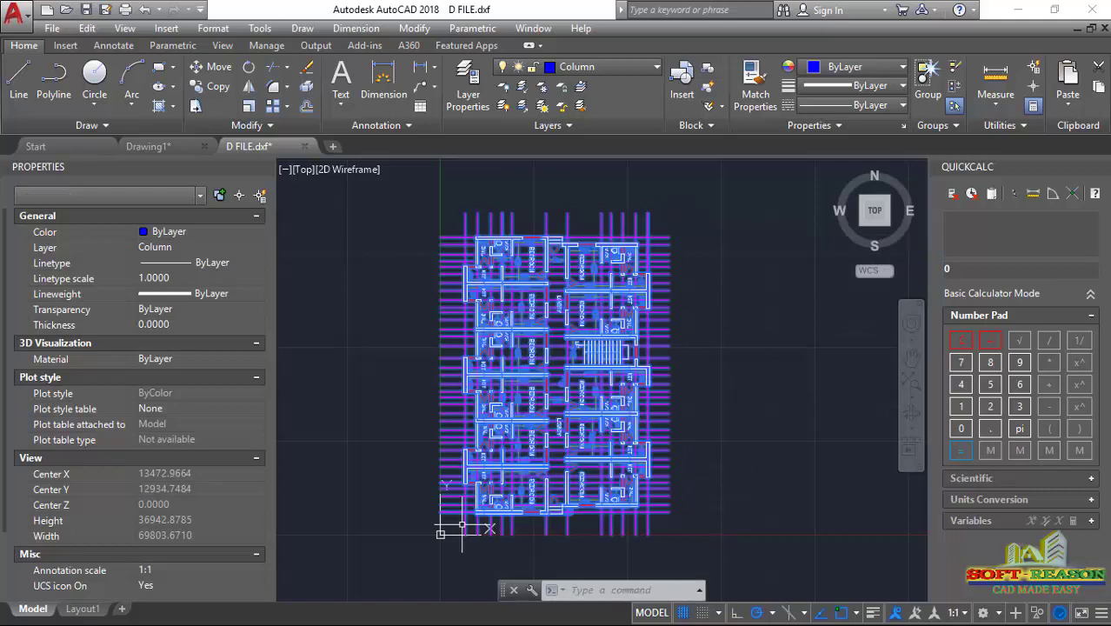
pyautogui.scroll(2, 461, 528)
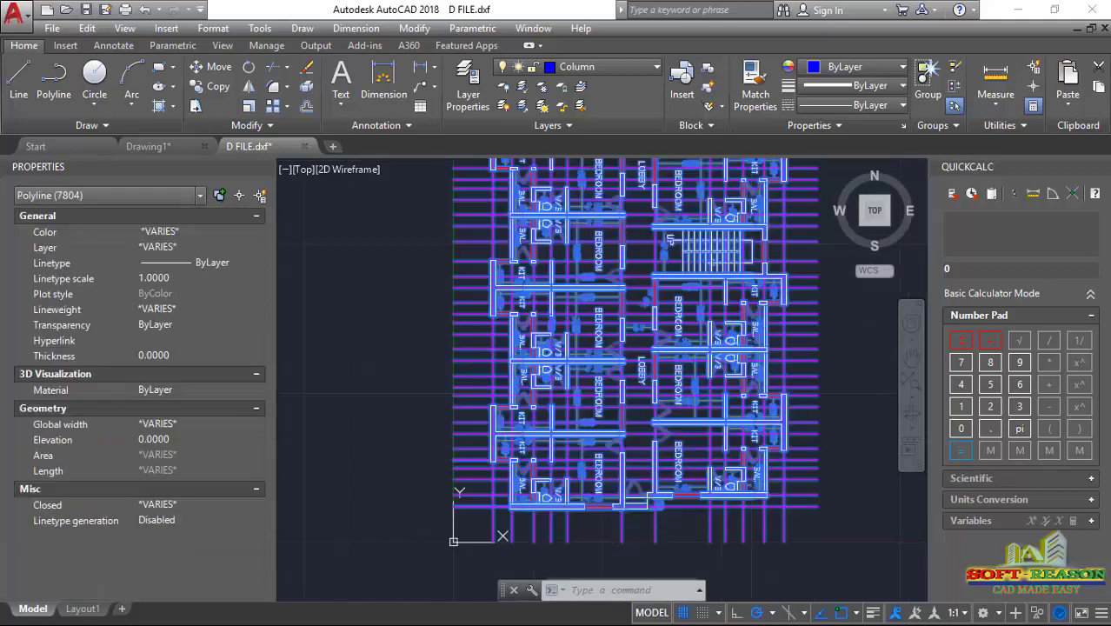
pyautogui.click(455, 522)
pyautogui.scroll(1, 464, 547)
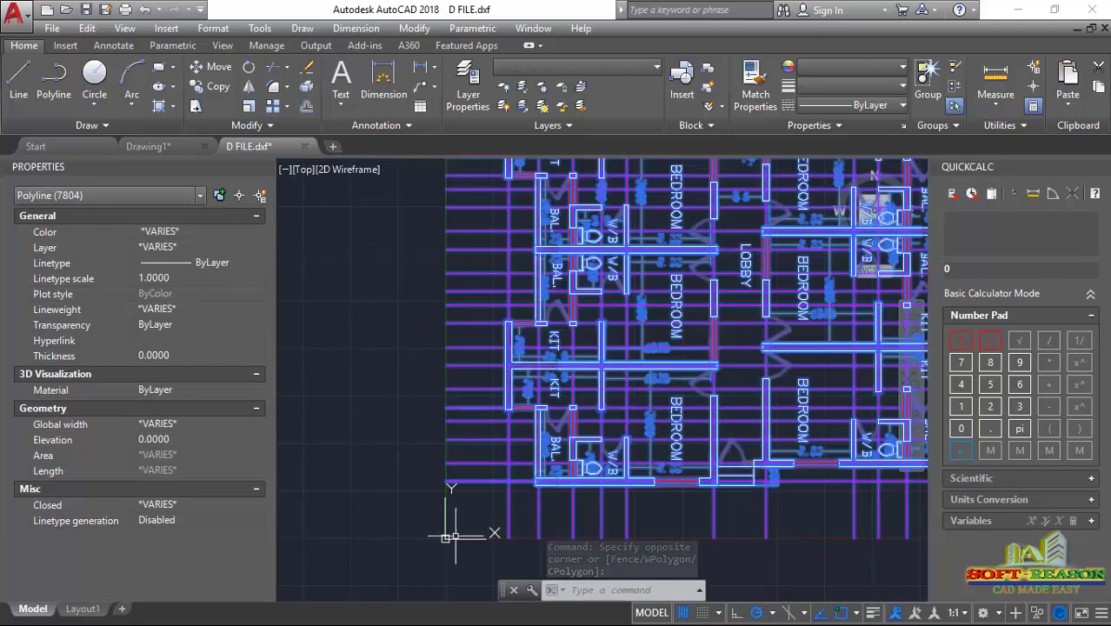
pyautogui.scroll(-3, 439, 526)
pyautogui.press('Escape')
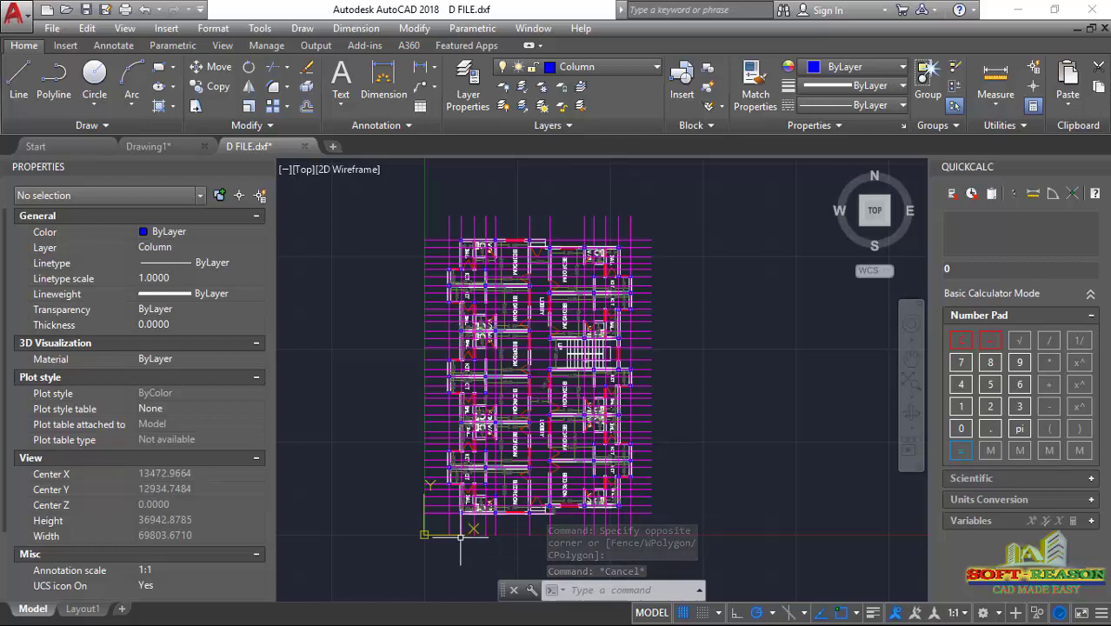
# - Select the entire plan together with its columns and grid lines, and start the Write Block command (WBLOCK) on the selection
pyautogui.scroll(3, 461, 537)
pyautogui.scroll(-3, 430, 526)
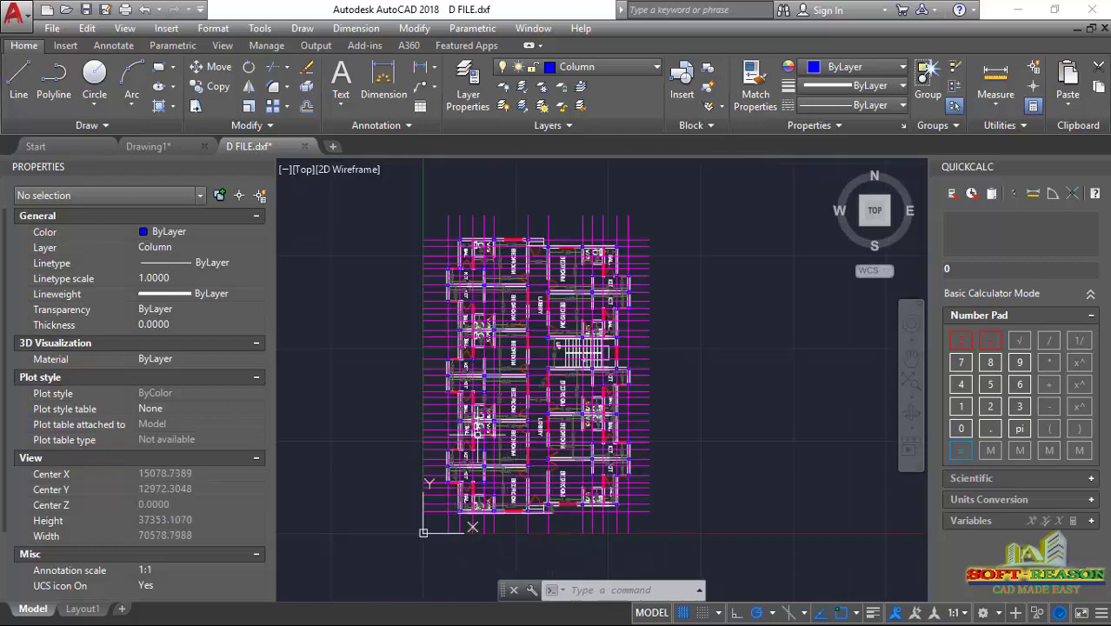
pyautogui.click(704, 193)
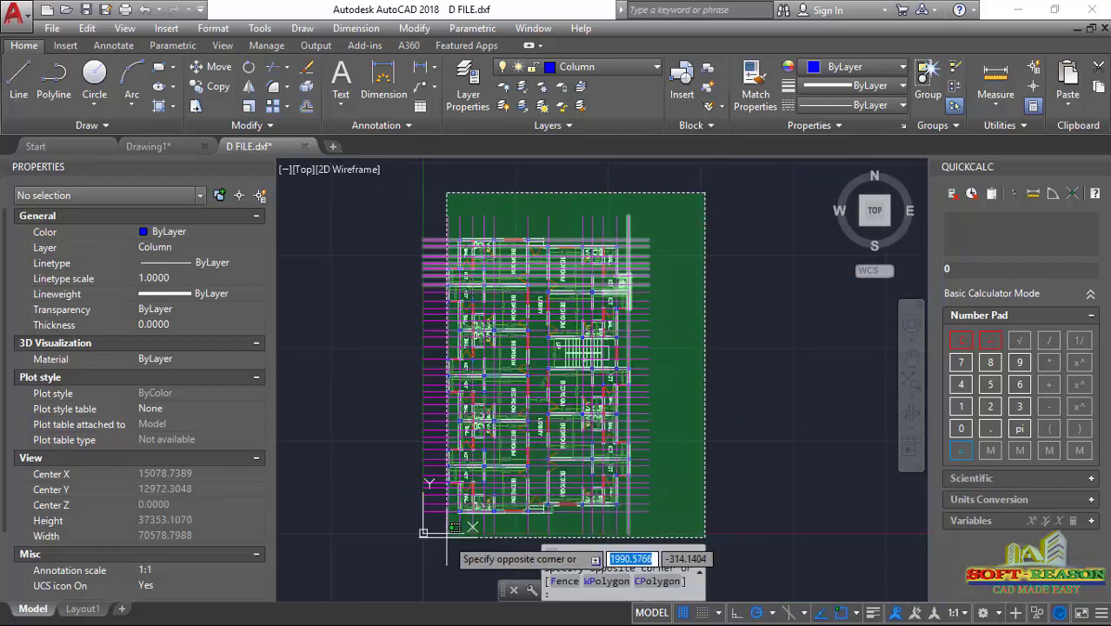
pyautogui.click(424, 532)
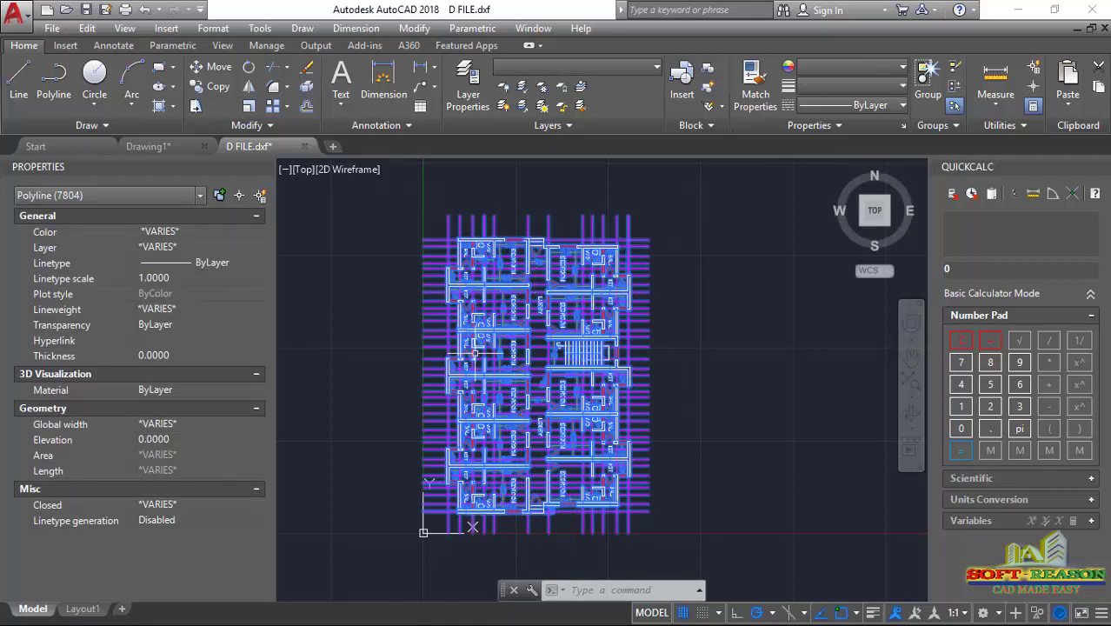
pyautogui.press('Return')
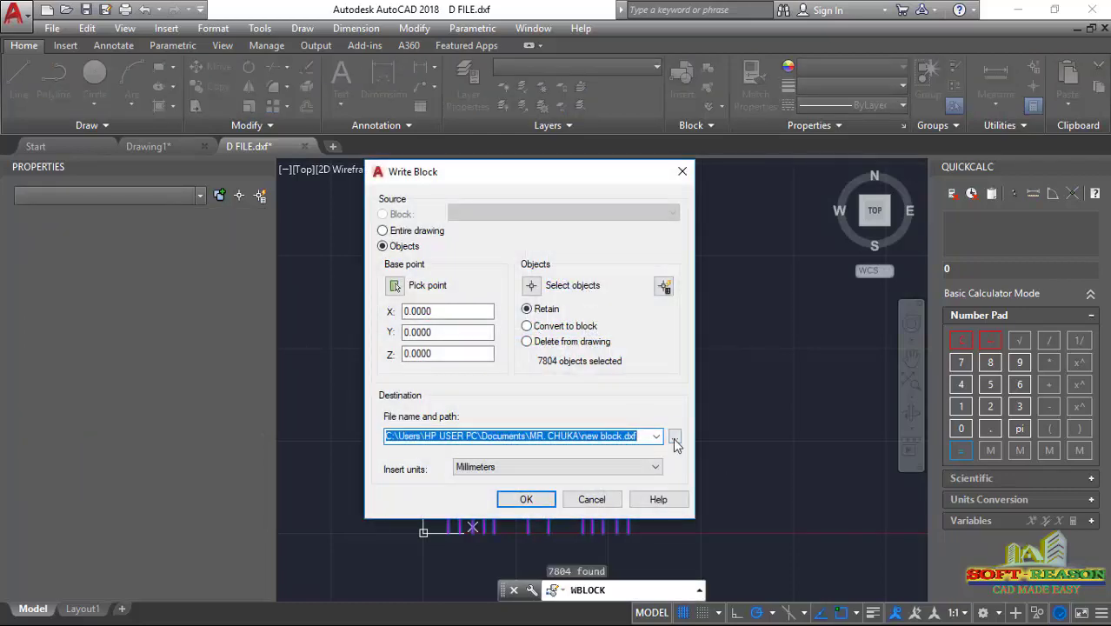
# - Set the block's destination to the TRAINING FILE folder inside the Videos library
pyautogui.click(676, 441)
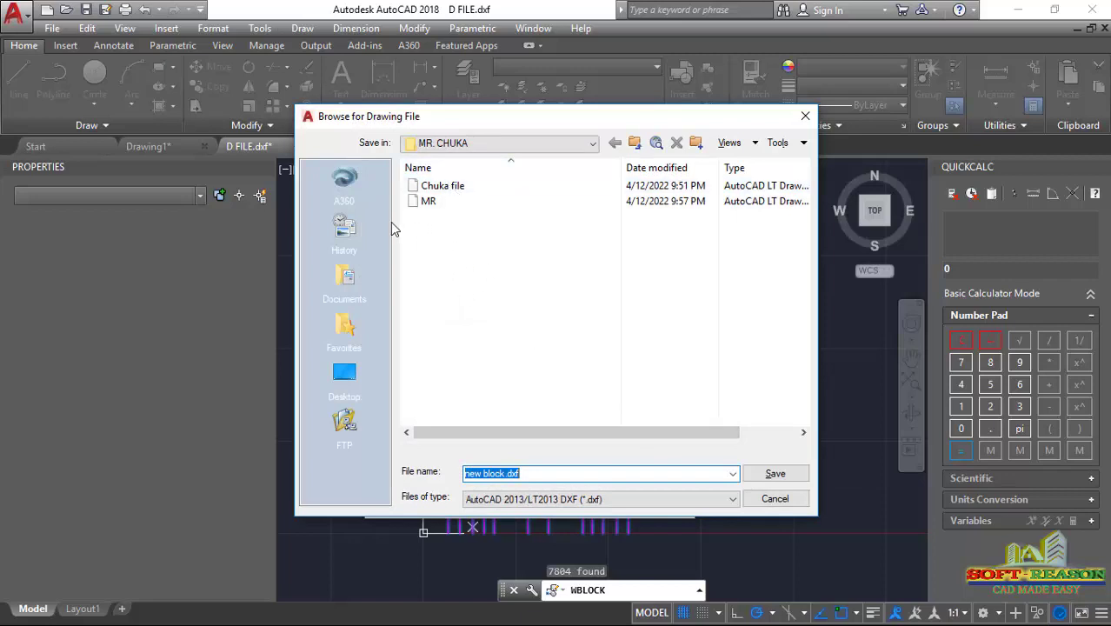
pyautogui.click(564, 144)
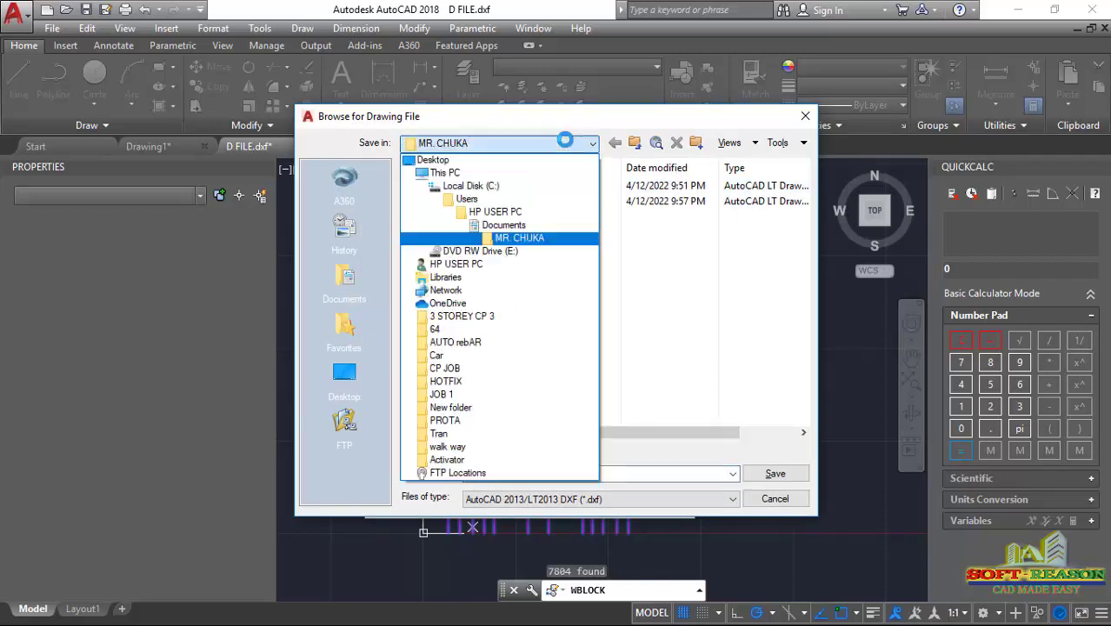
pyautogui.click(444, 277)
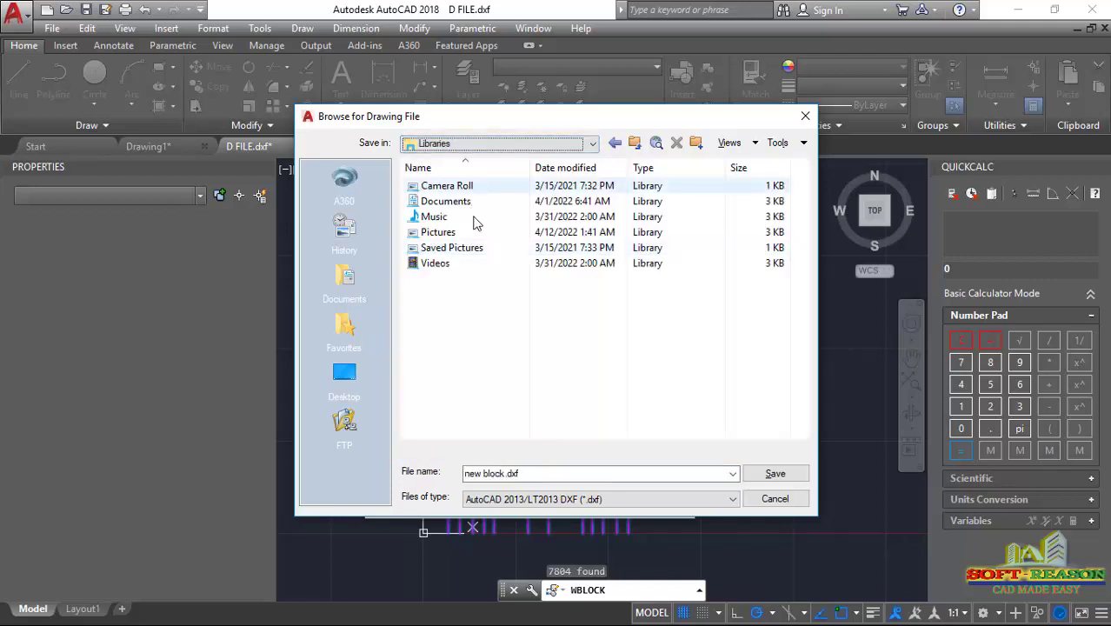
pyautogui.doubleClick(435, 263)
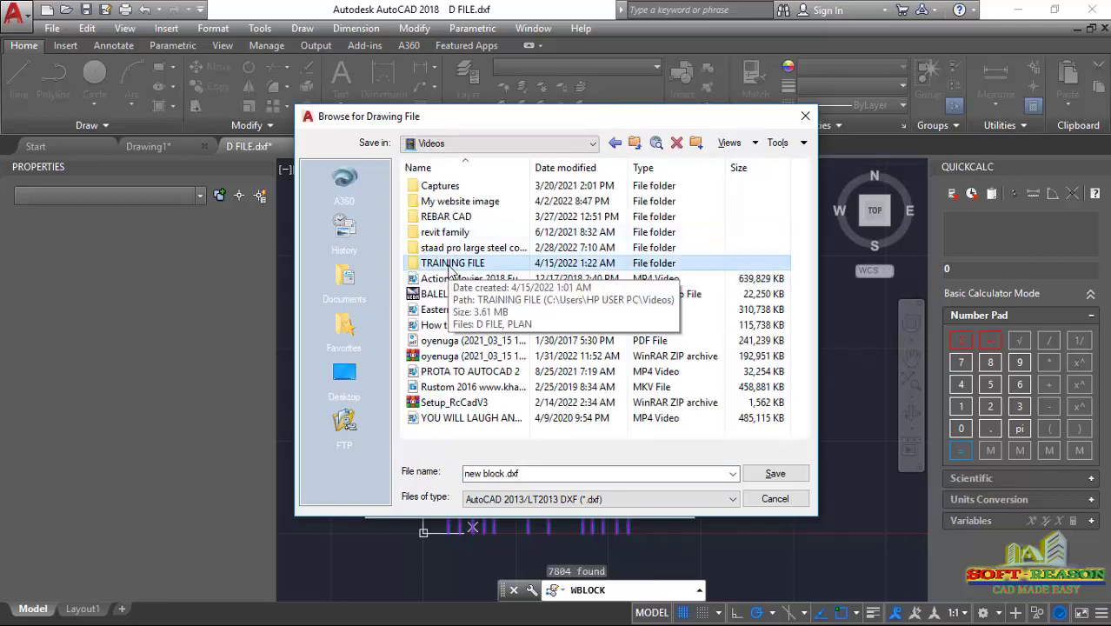
pyautogui.doubleClick(450, 264)
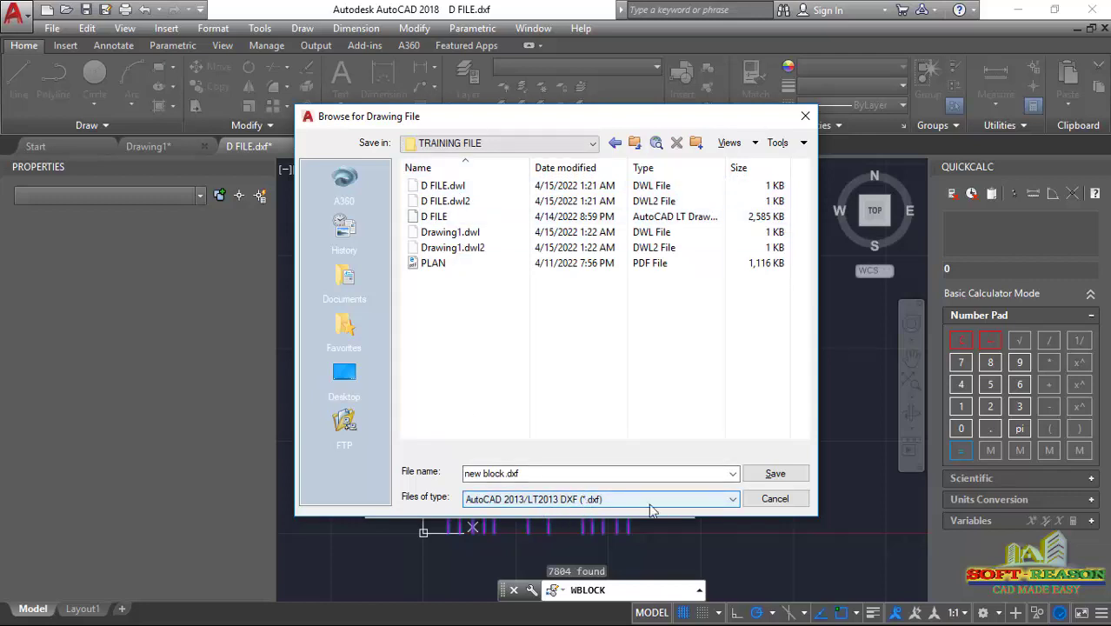
# - Try to write the selected objects in millimetres to a DXF file named "d file" in the TRAINING FILE folder
pyautogui.click(553, 472)
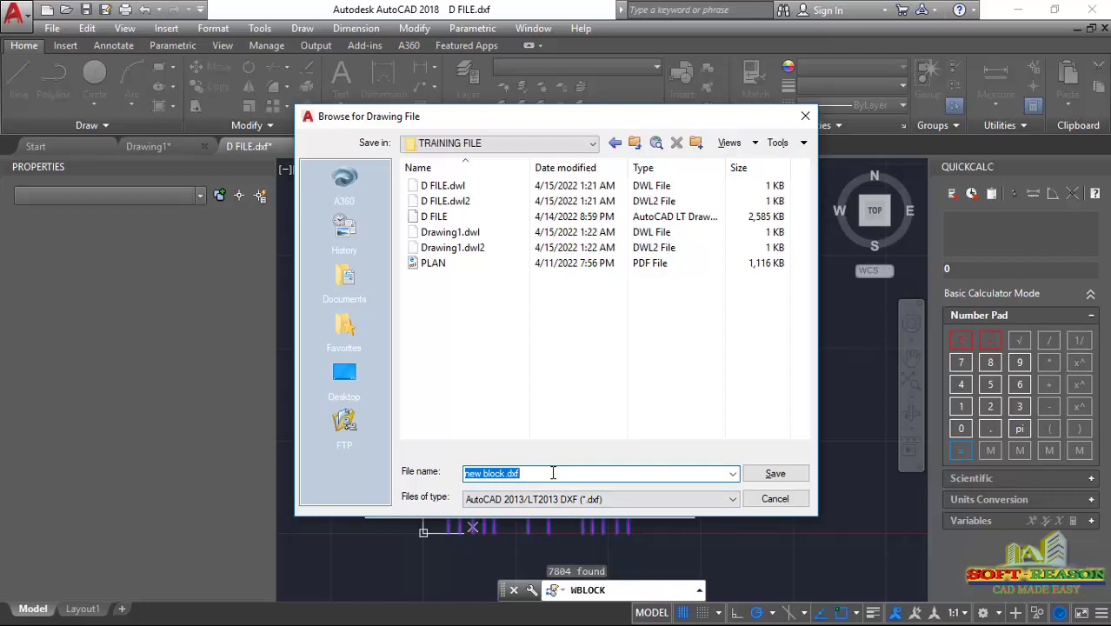
pyautogui.write('d file')
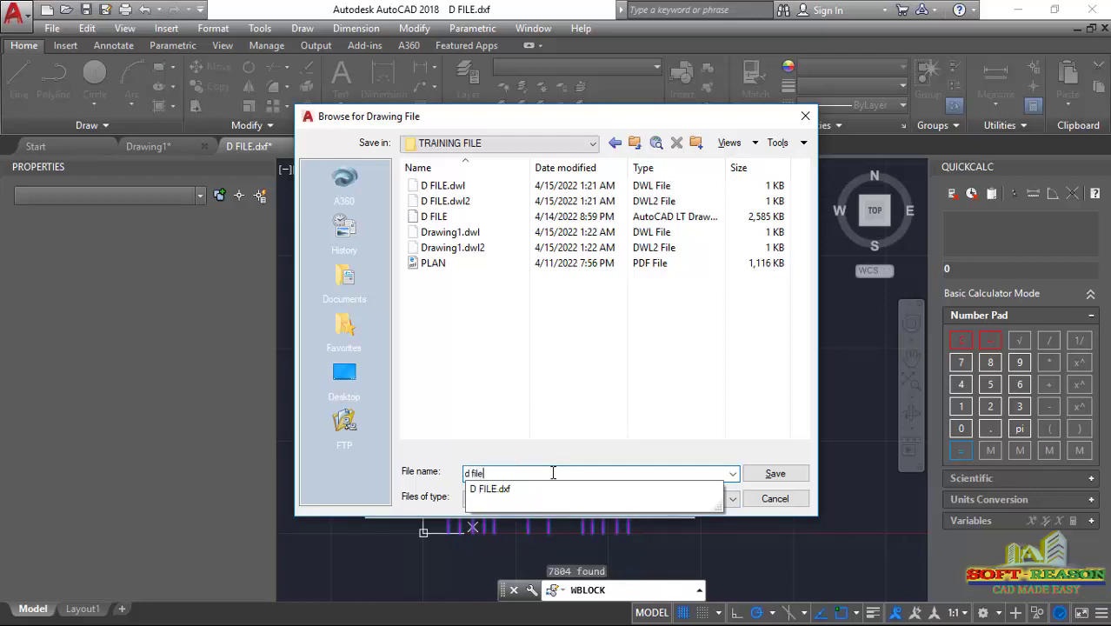
pyautogui.click(704, 472)
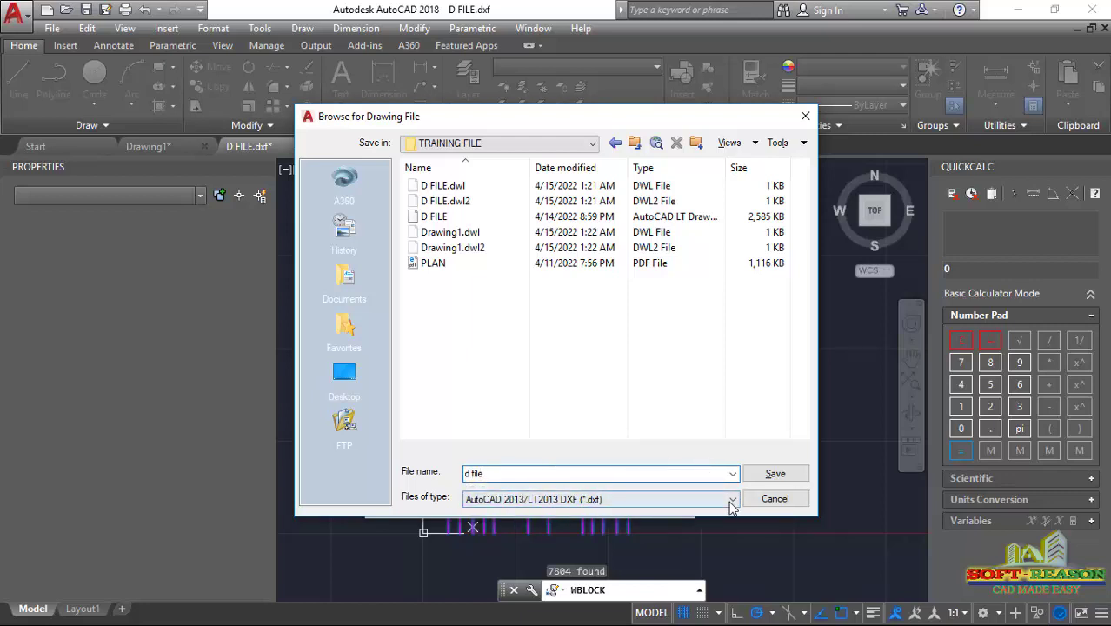
pyautogui.click(780, 474)
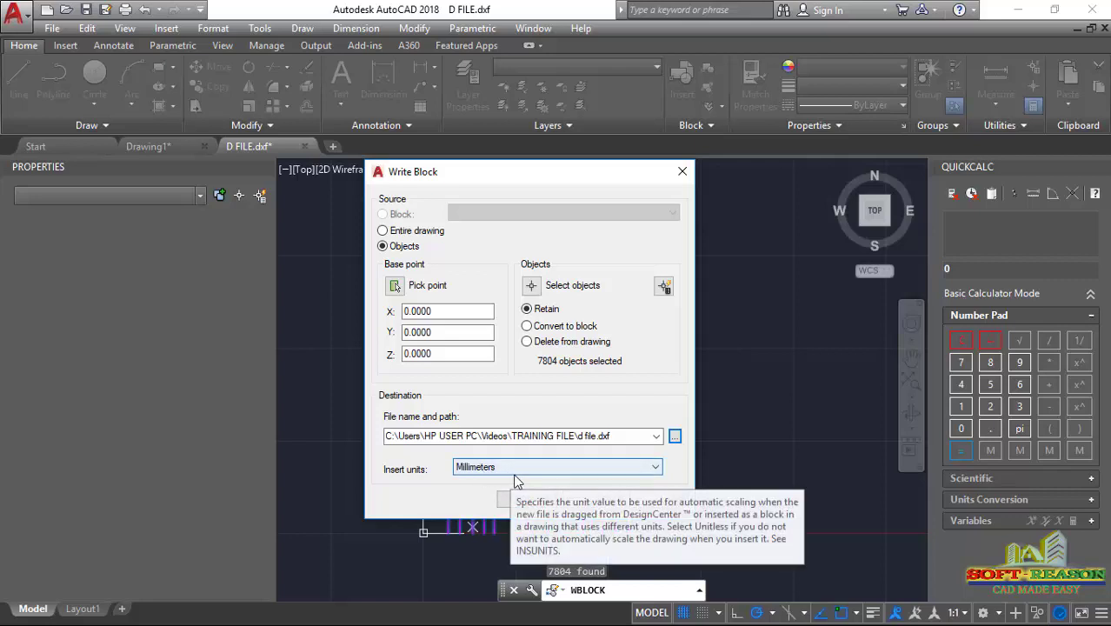
pyautogui.click(522, 503)
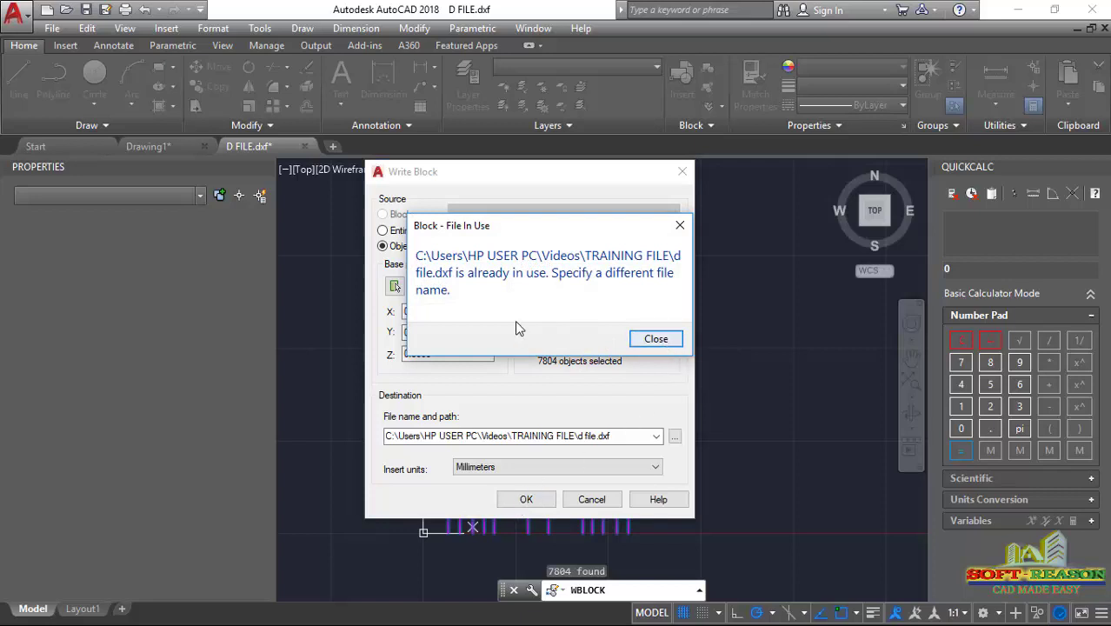
pyautogui.click(653, 341)
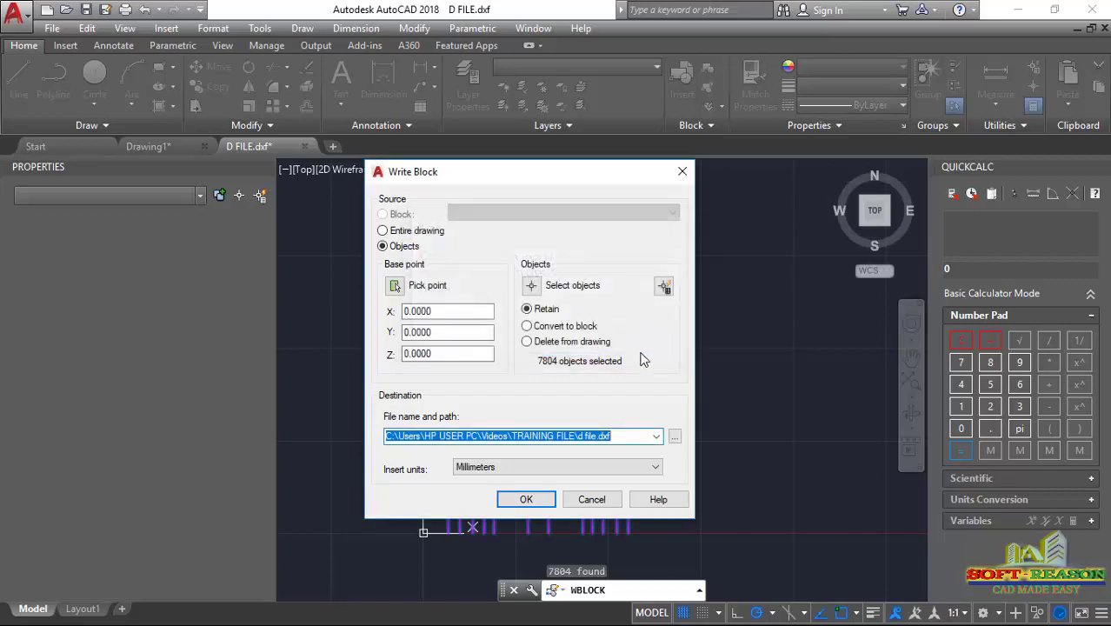
# - Write the selected objects in millimetres to the file D FILE1.dxf in the TRAINING FILE folder
pyautogui.click(675, 437)
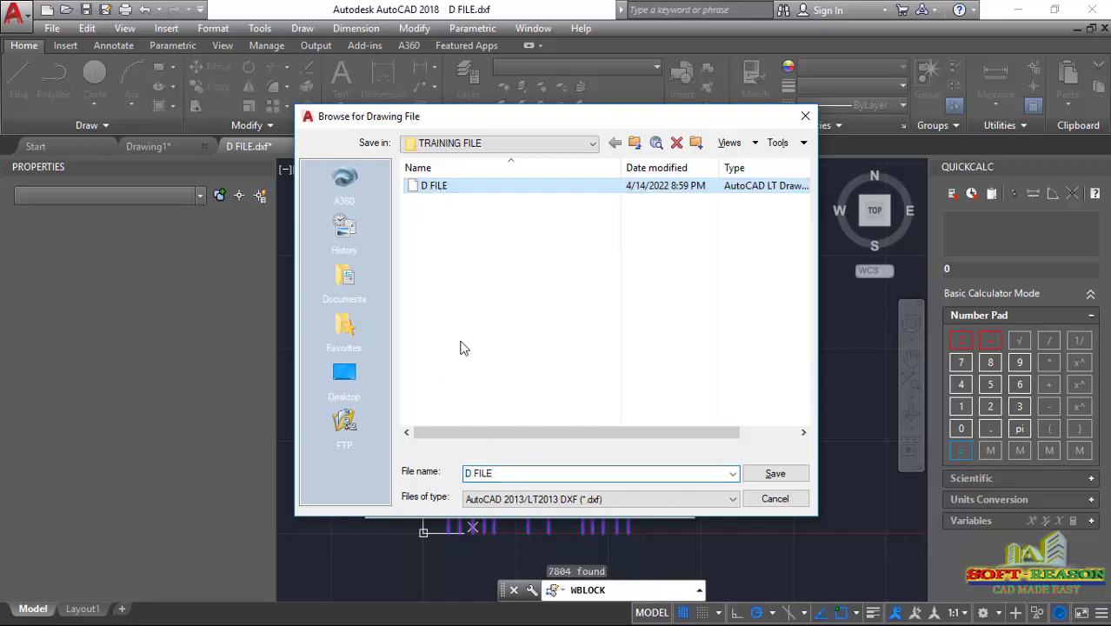
pyautogui.doubleClick(508, 474)
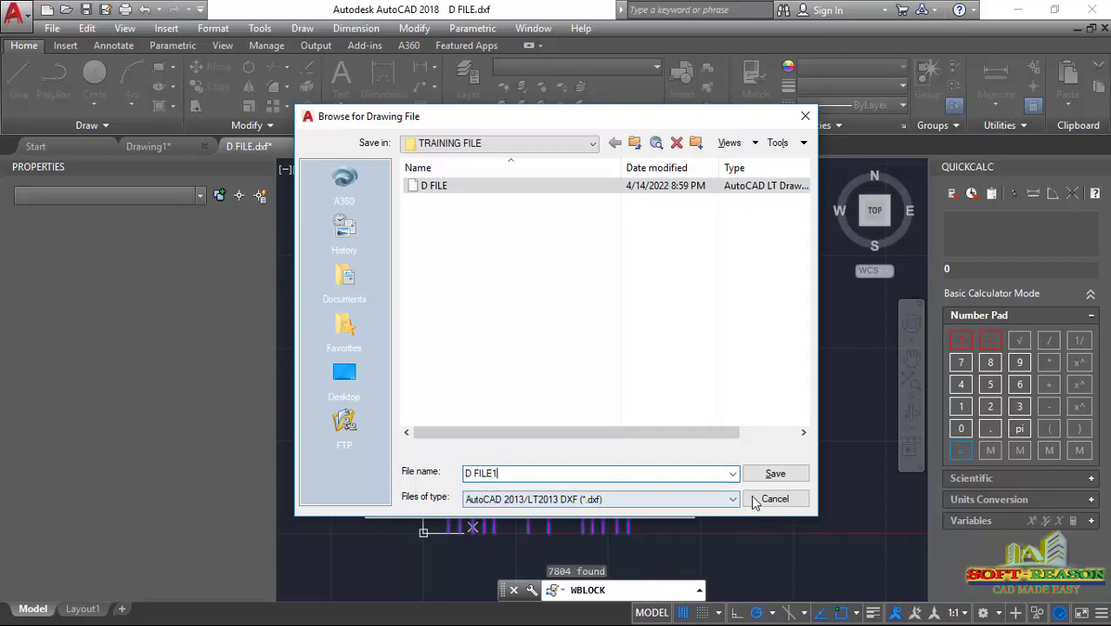
pyautogui.click(774, 472)
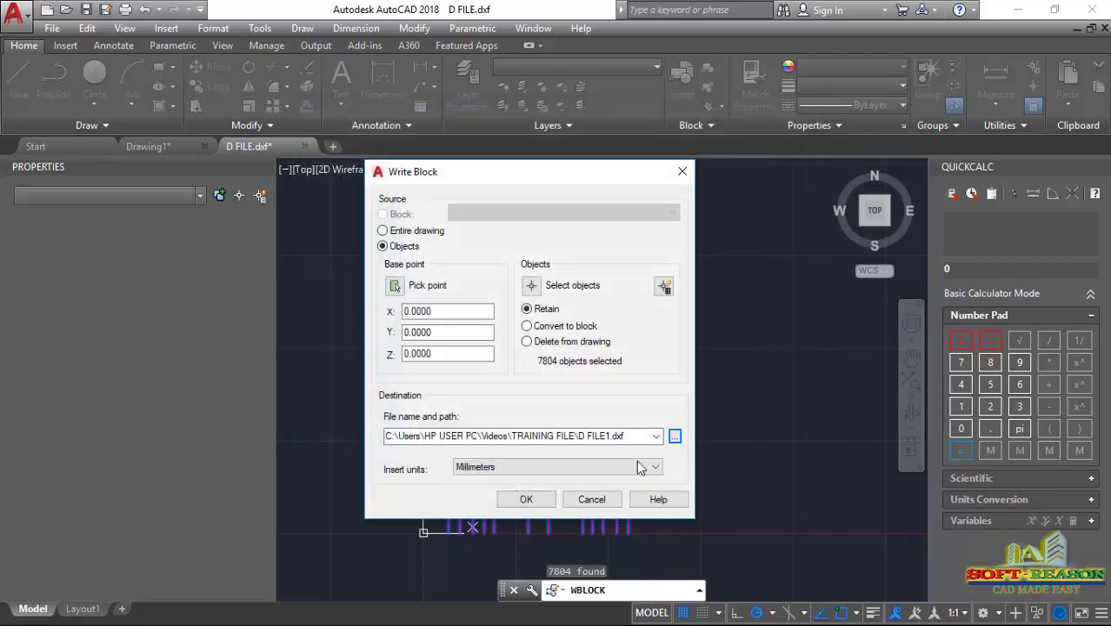
pyautogui.click(527, 500)
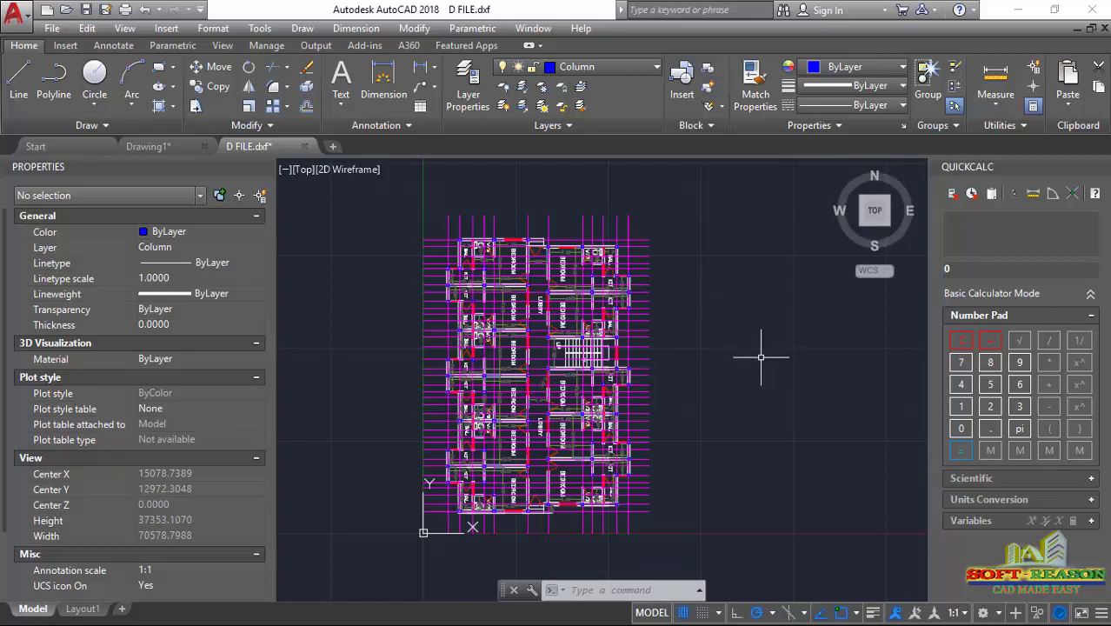
# - Switch to the ProtaStructure project Buildingdesign and open the DXF Import dialog
pyautogui.moveTo(867, 212)
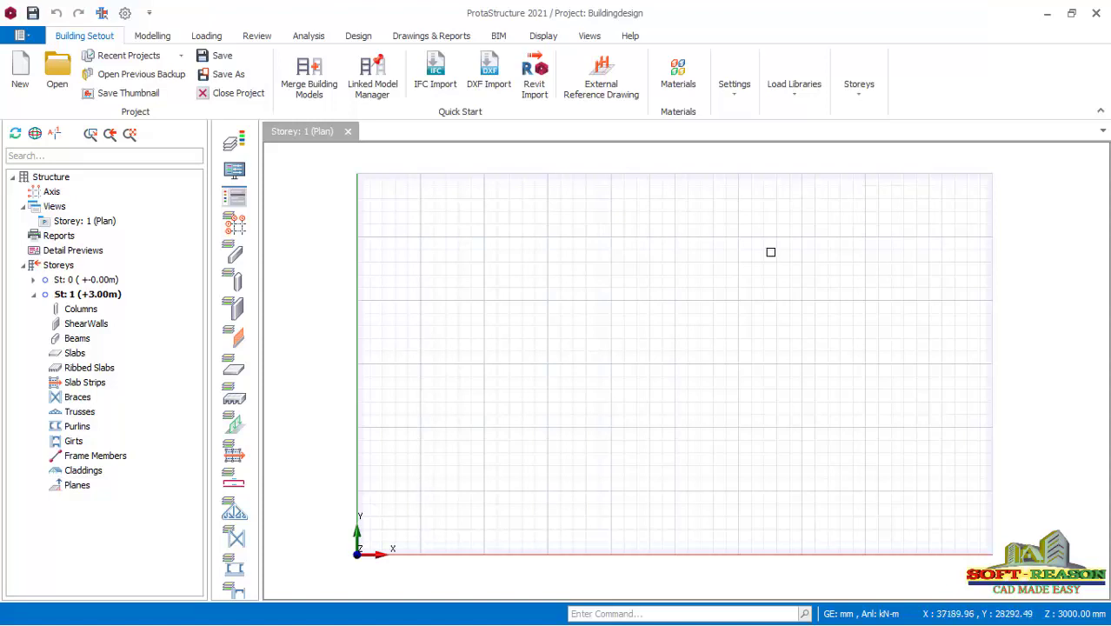
pyautogui.scroll(1, 525, 279)
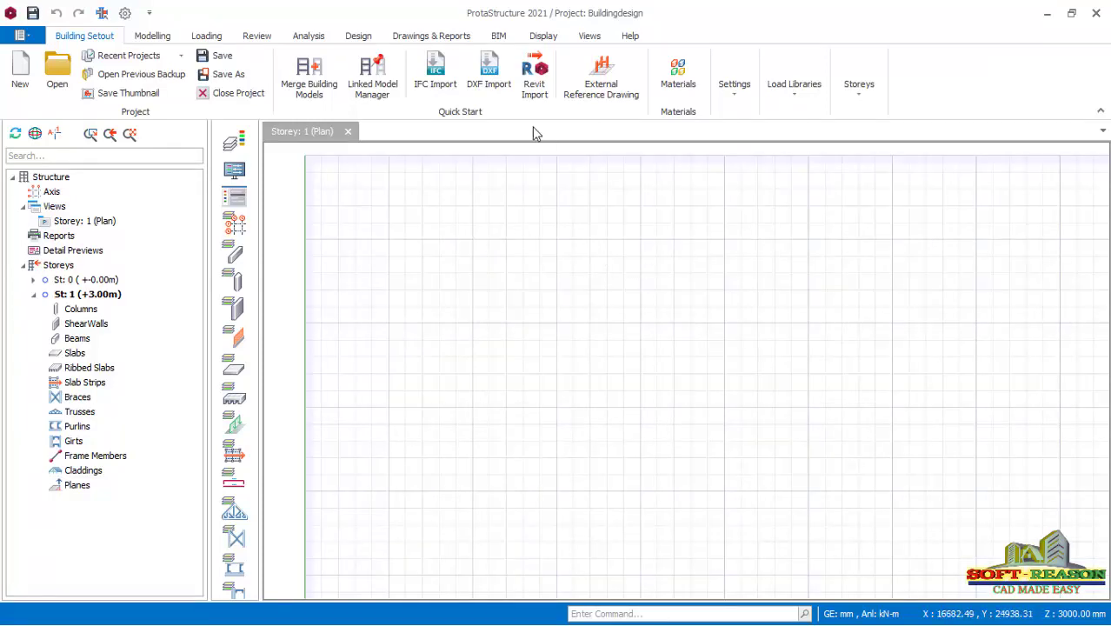
pyautogui.click(495, 84)
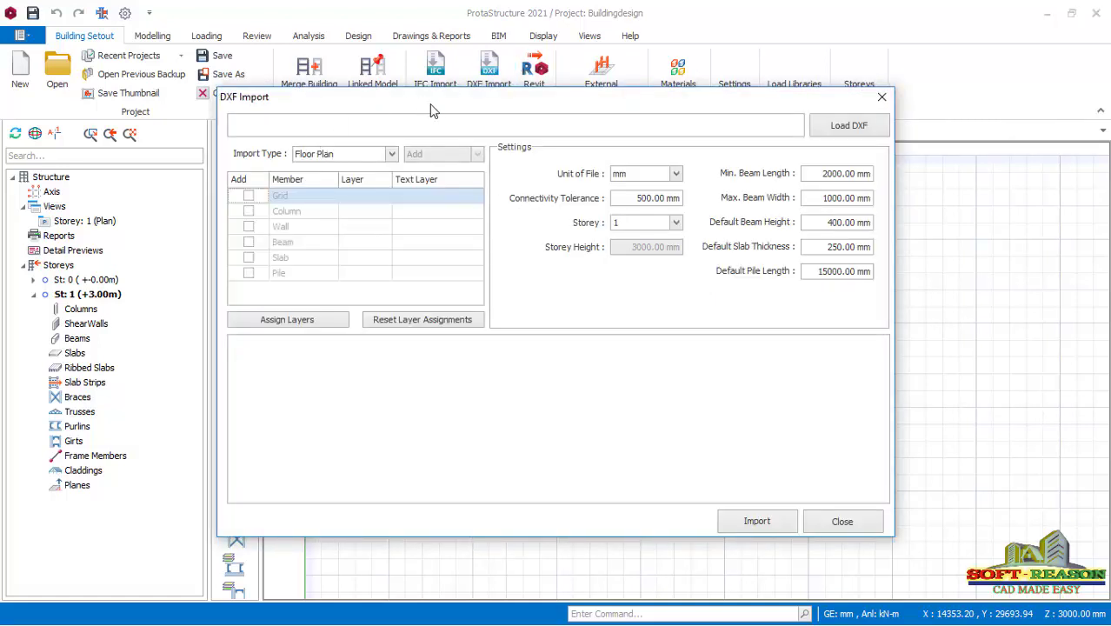
pyautogui.moveTo(431, 99); pyautogui.dragTo(411, 86)
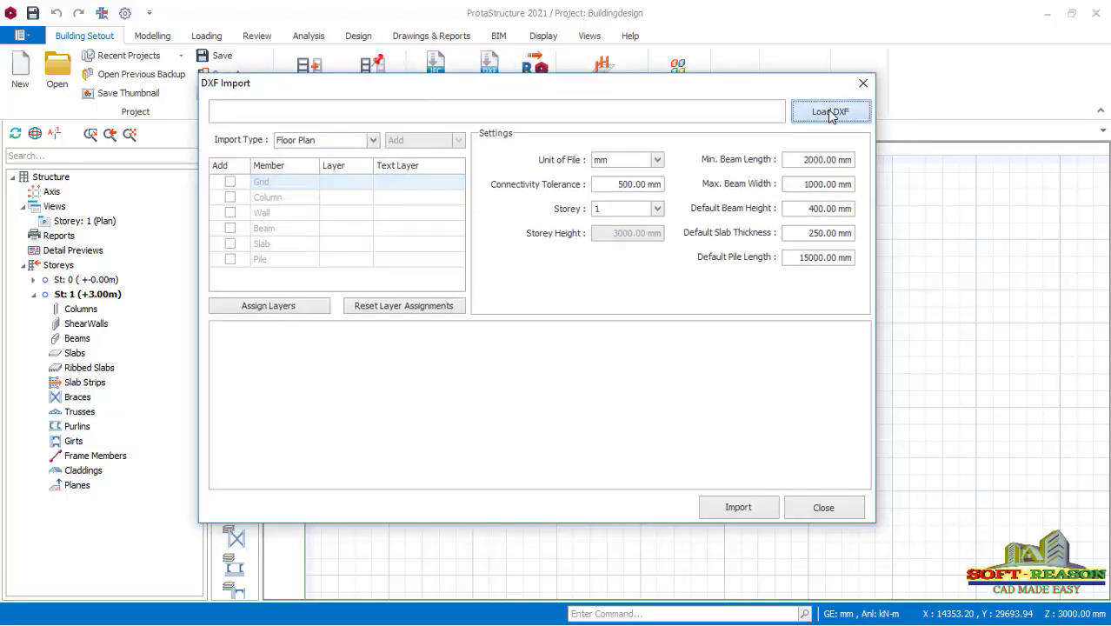
# - Load D FILE1 from the TRAINING FILE folder in Videos as the DXF file to import
pyautogui.click(816, 114)
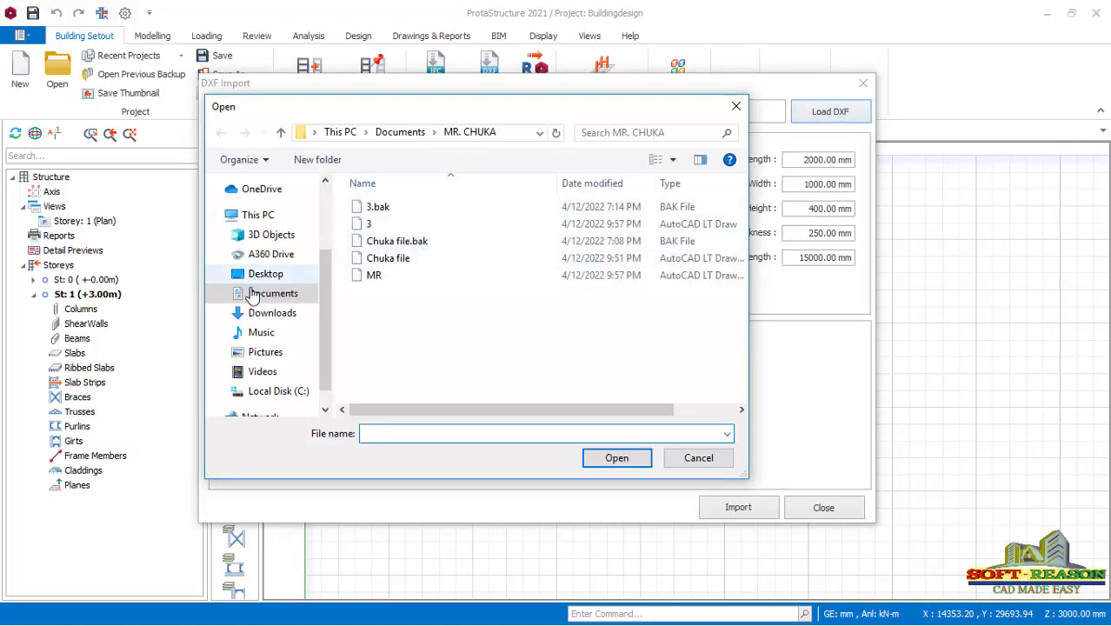
pyautogui.click(270, 371)
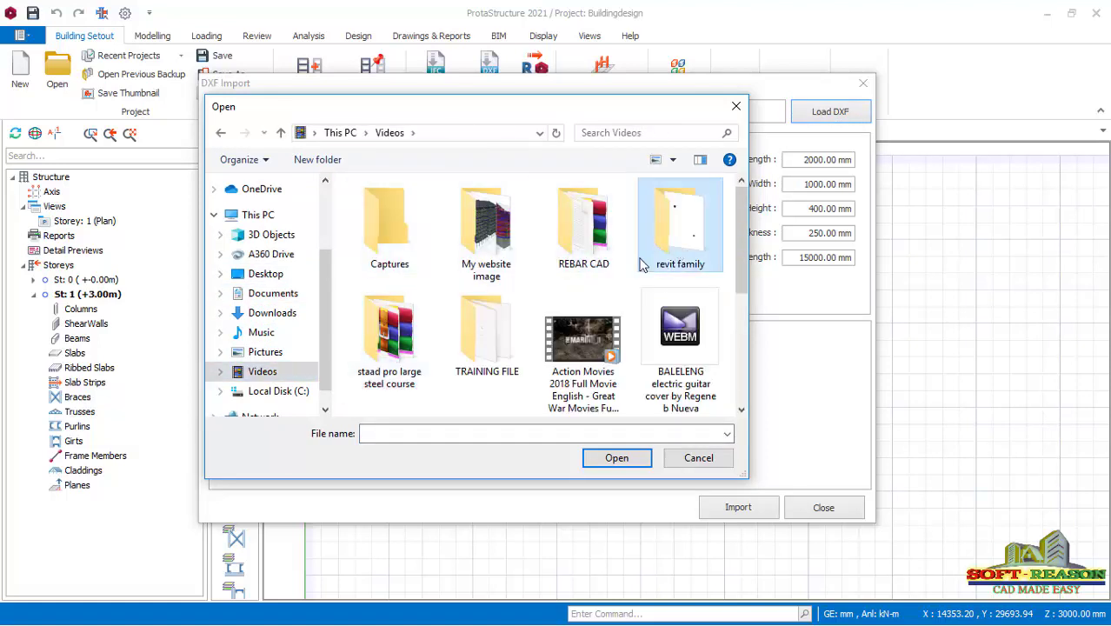
pyautogui.doubleClick(492, 344)
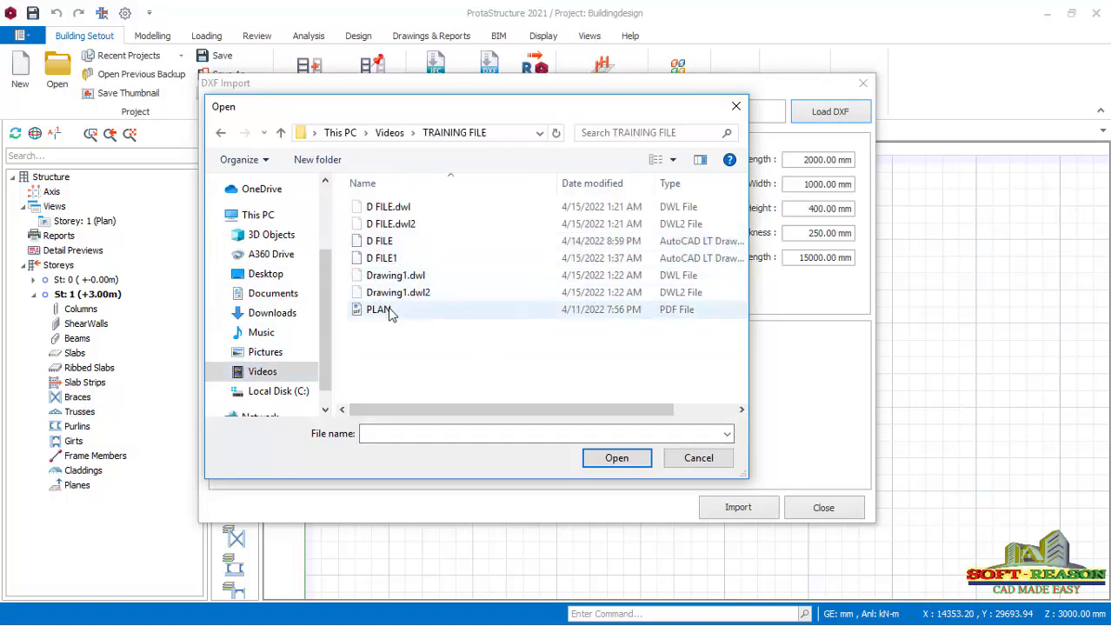
pyautogui.click(379, 259)
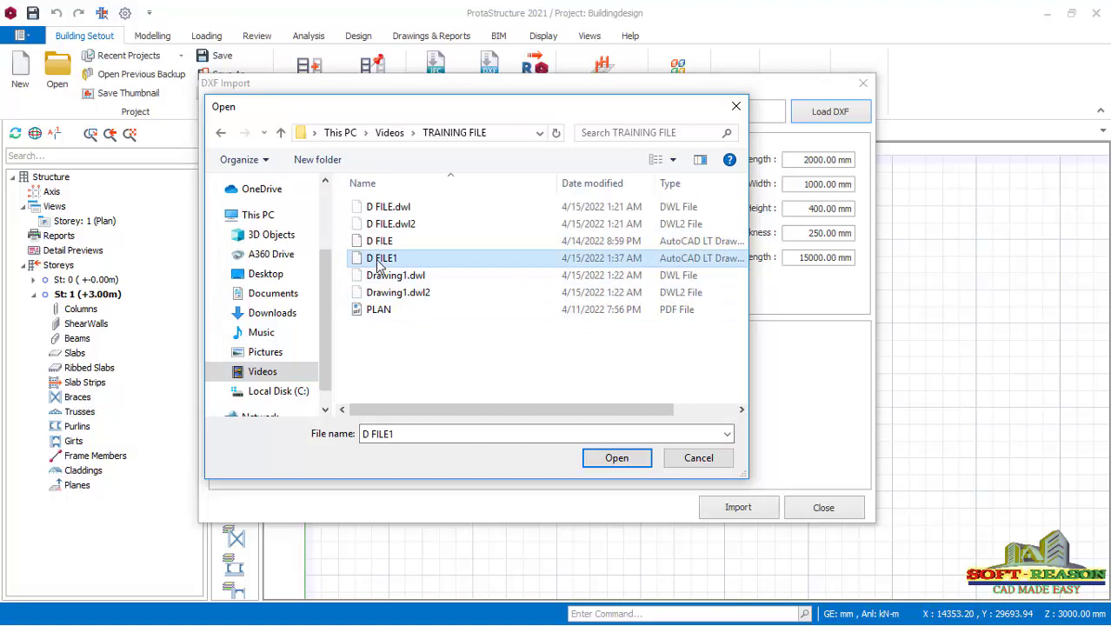
pyautogui.click(629, 461)
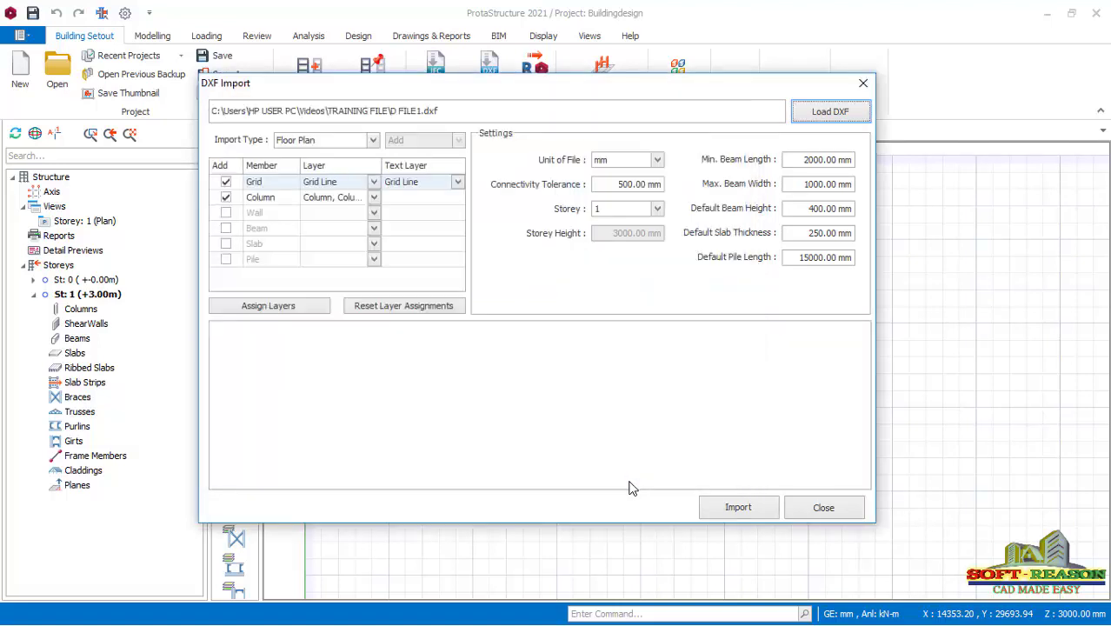
# - Import the floor plan's Grid and Column members into storey 1, close the import dialog and check the axes and columns on the plan
pyautogui.click(735, 508)
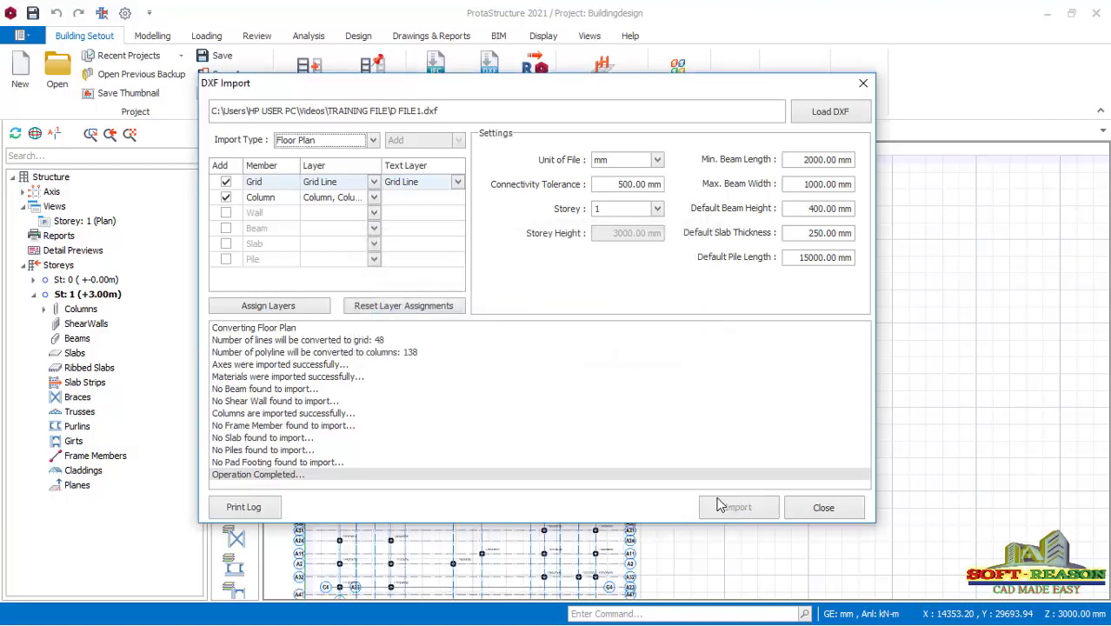
pyautogui.click(819, 510)
pyautogui.scroll(-3, 573, 371)
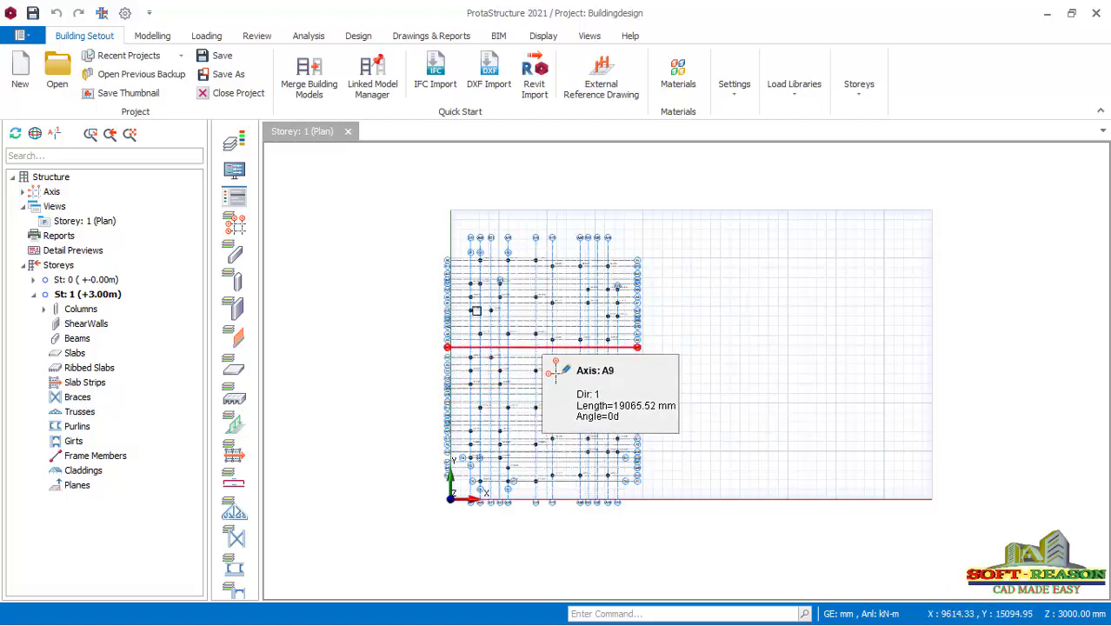
pyautogui.scroll(1, 514, 291)
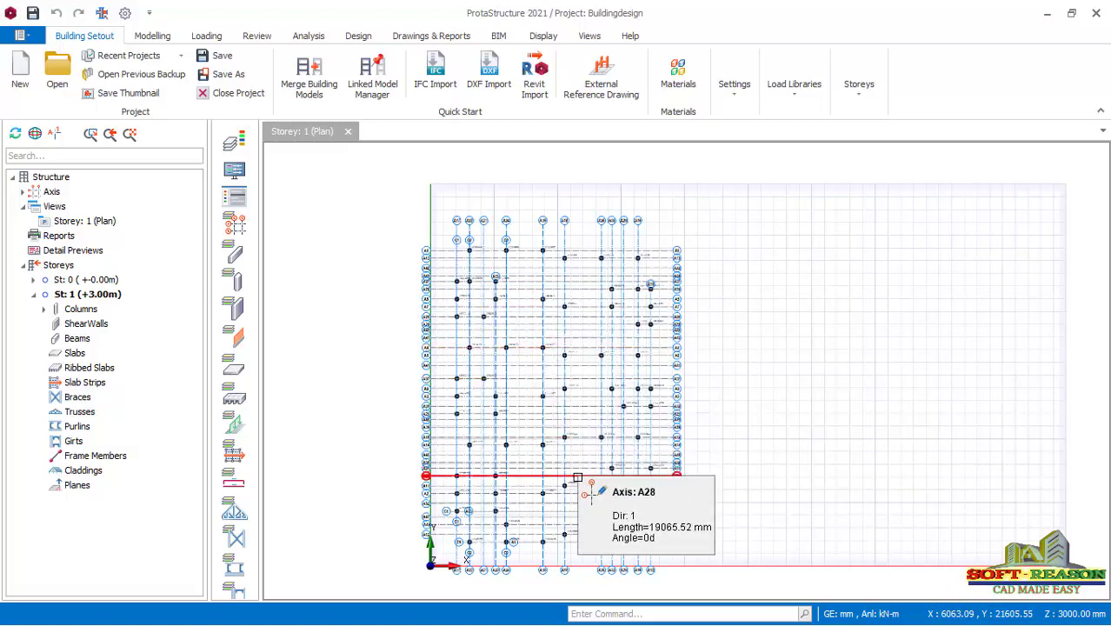
pyautogui.scroll(2, 574, 296)
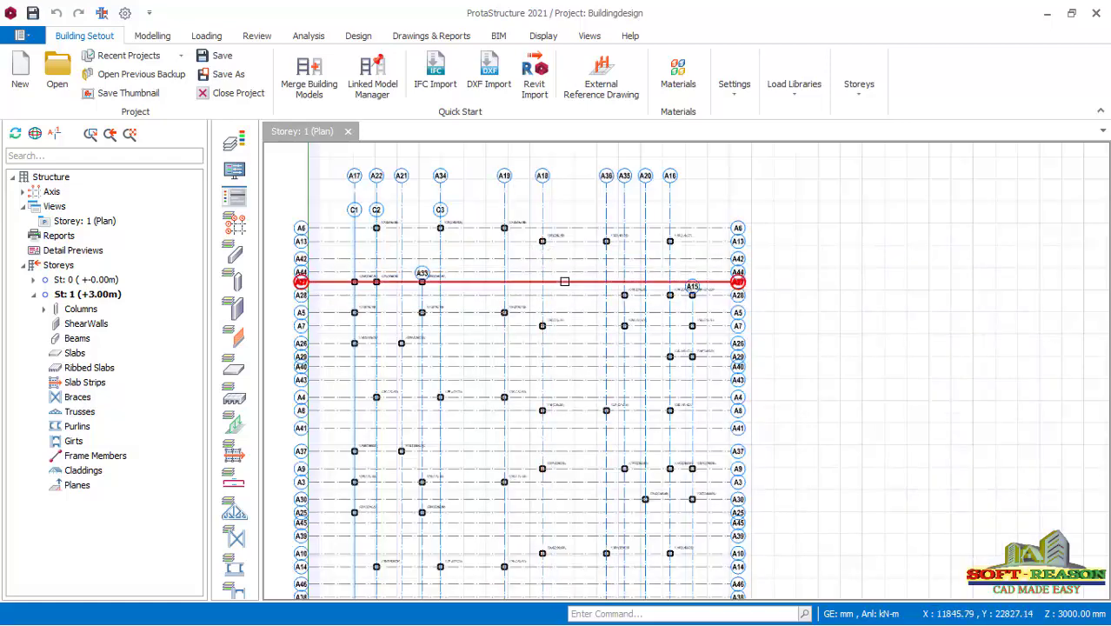
pyautogui.scroll(-3, 565, 280)
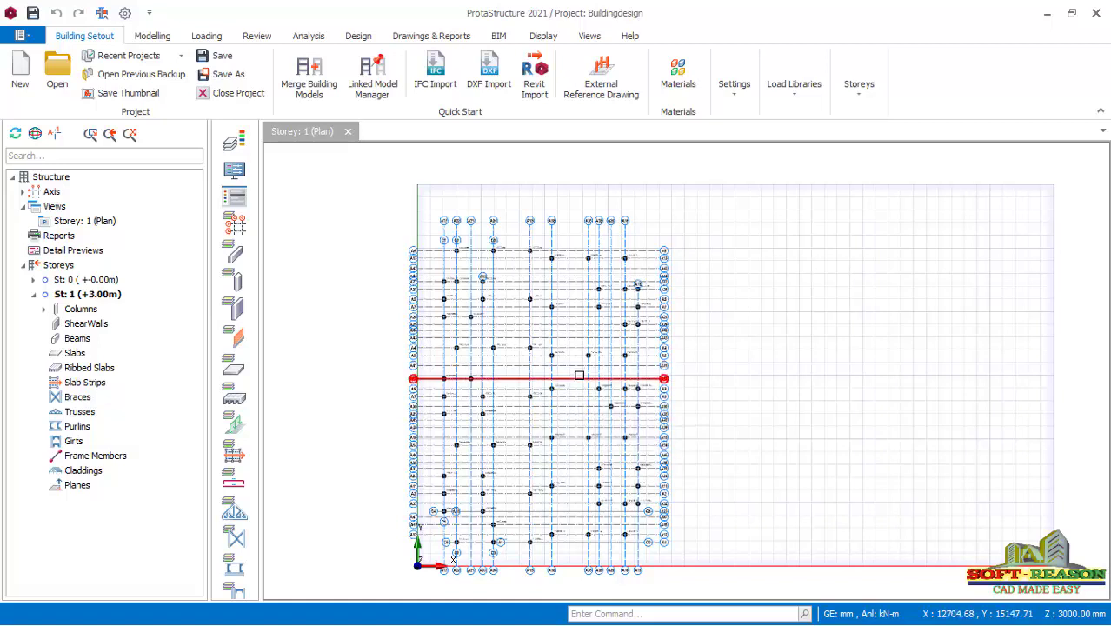
pyautogui.scroll(1, 610, 499)
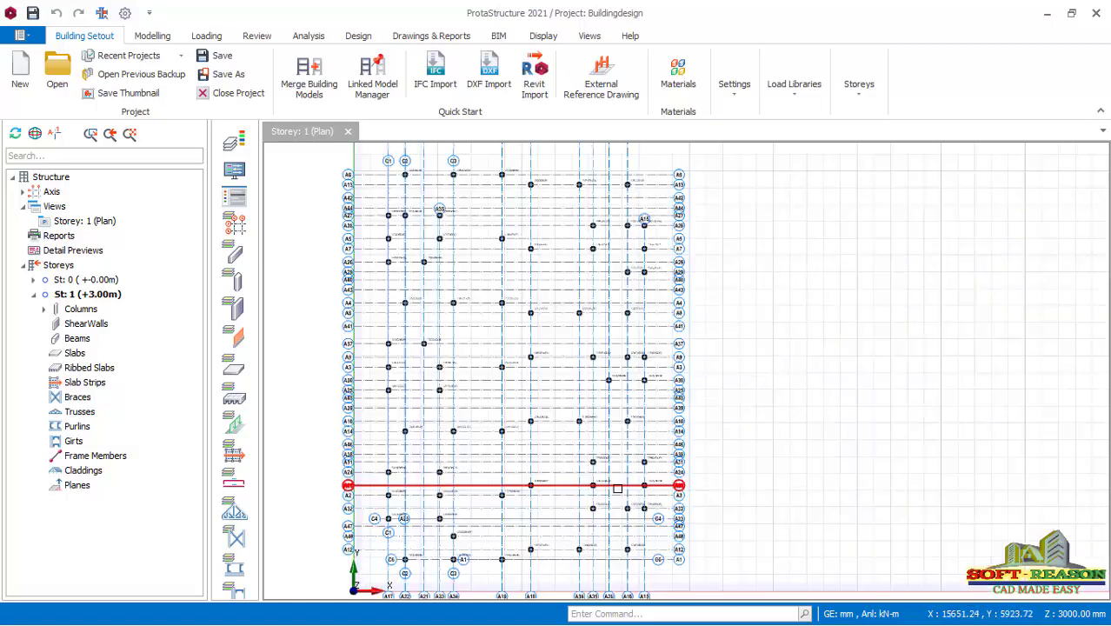